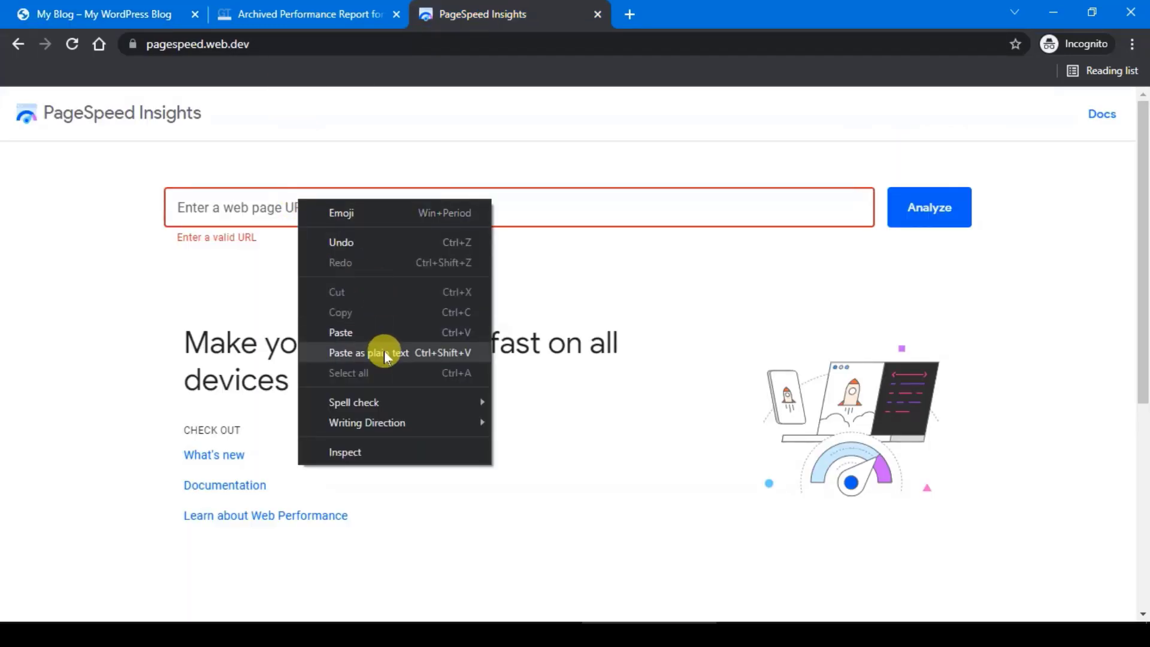
{"action": "left_click", "coordinate": [385, 352]}
{"action": "left_click", "coordinate": [910, 207]}
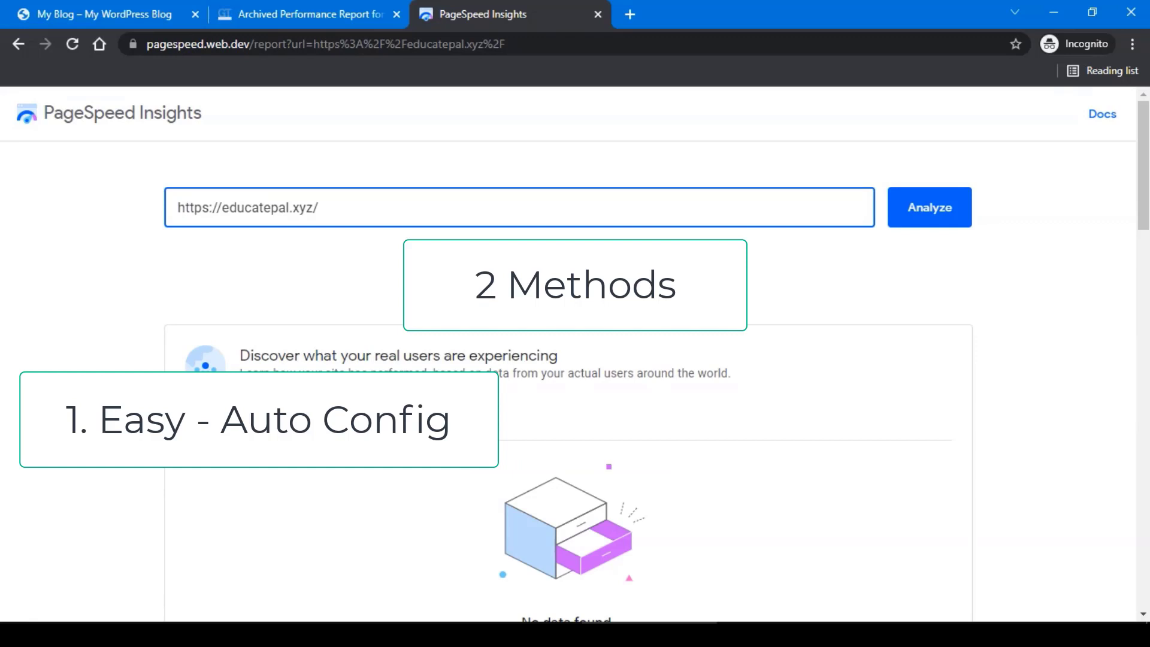
{"action": "scroll", "coordinate": [196, 311], "scroll_direction": "up", "scroll_amount": 5}
{"action": "scroll", "coordinate": [539, 336], "scroll_direction": "down", "scroll_amount": 4}
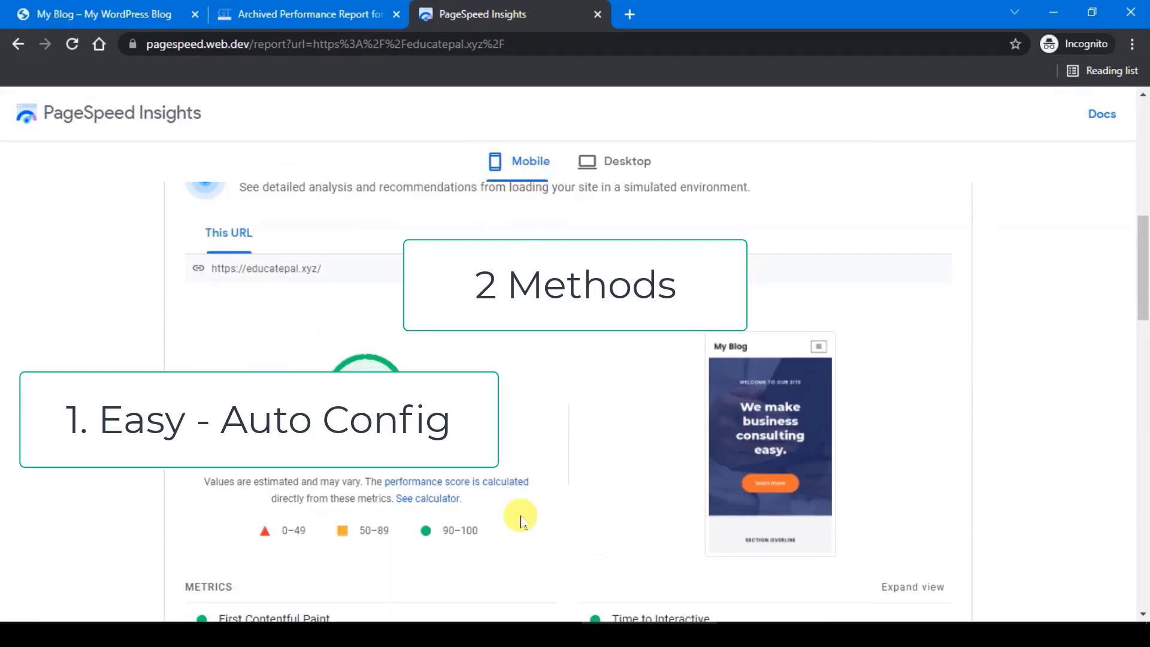
{"action": "left_click", "coordinate": [653, 173]}
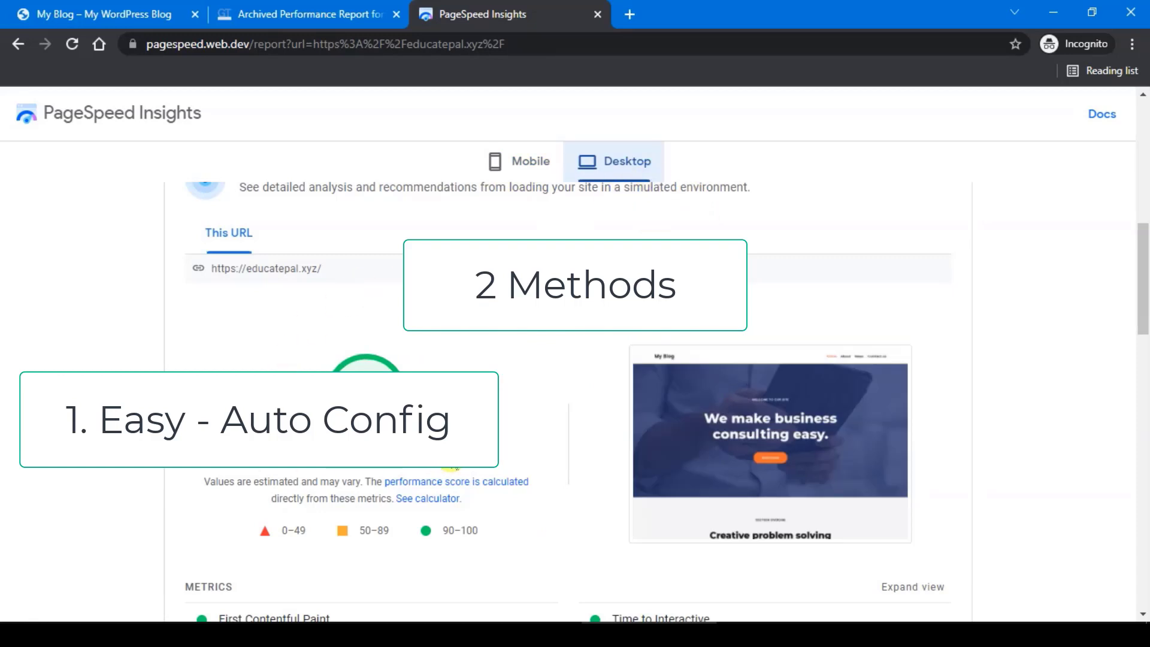
{"action": "scroll", "coordinate": [453, 466], "scroll_direction": "up", "scroll_amount": 8}
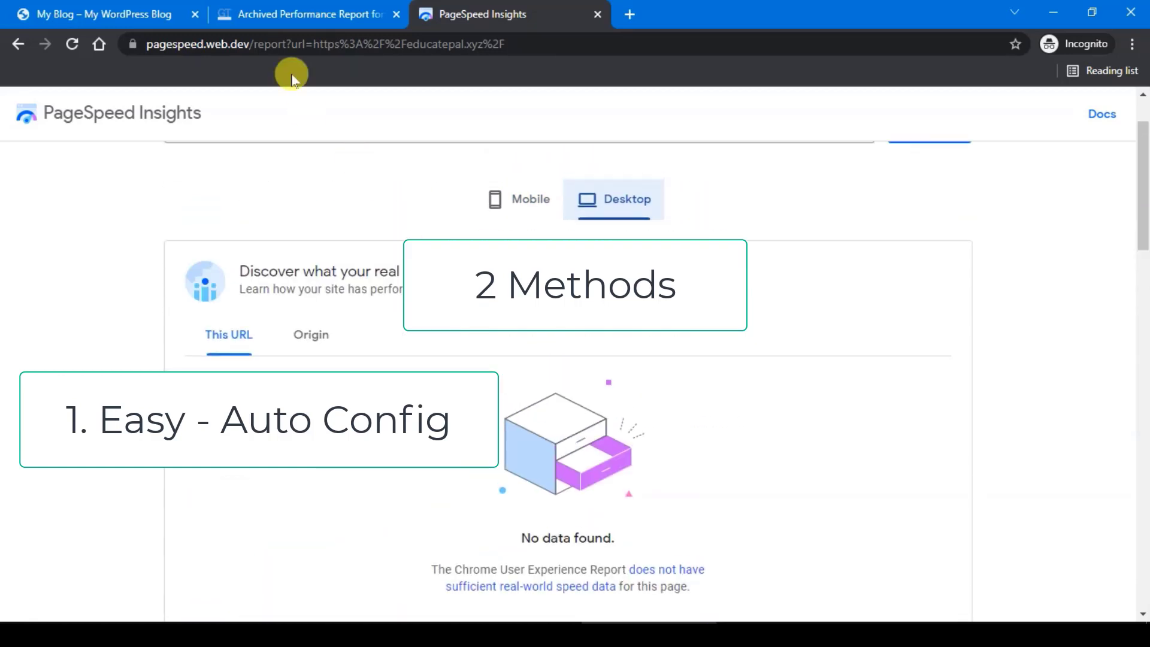
{"action": "left_click", "coordinate": [300, 11]}
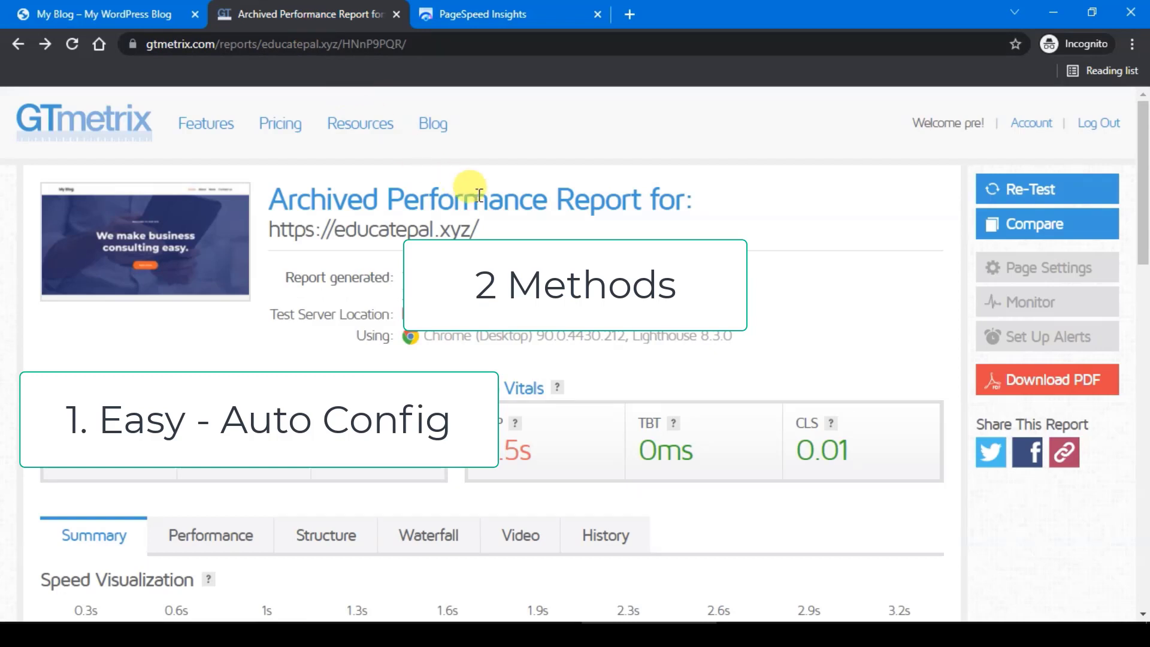
{"action": "left_click", "coordinate": [1075, 198]}
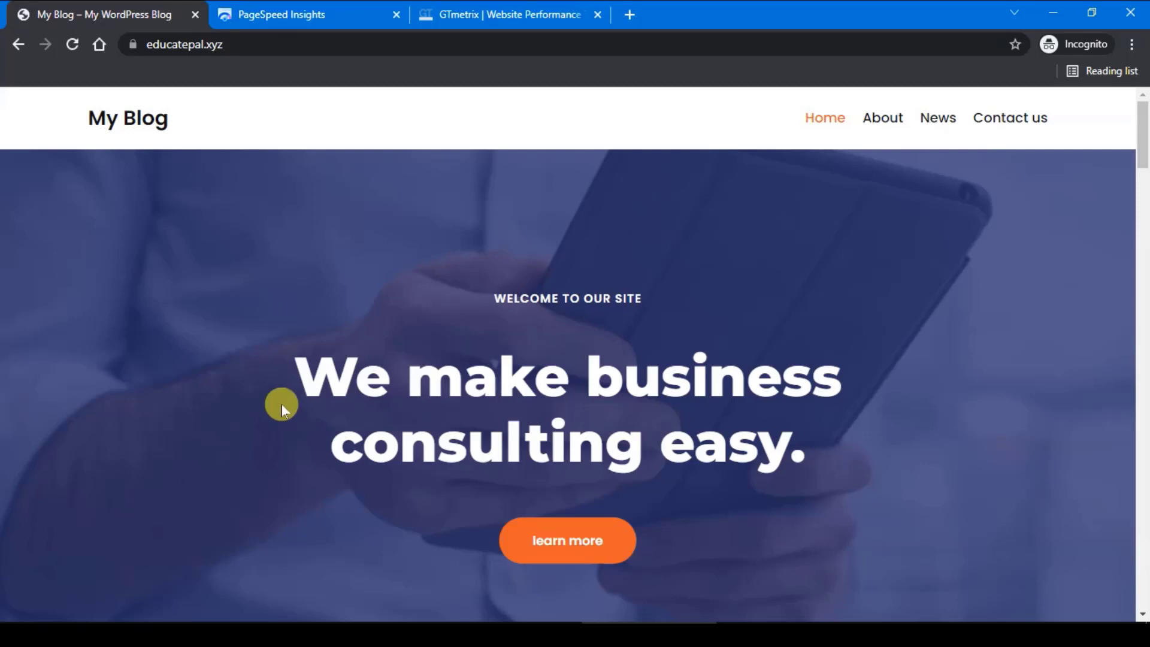
{"action": "left_click", "coordinate": [311, 25]}
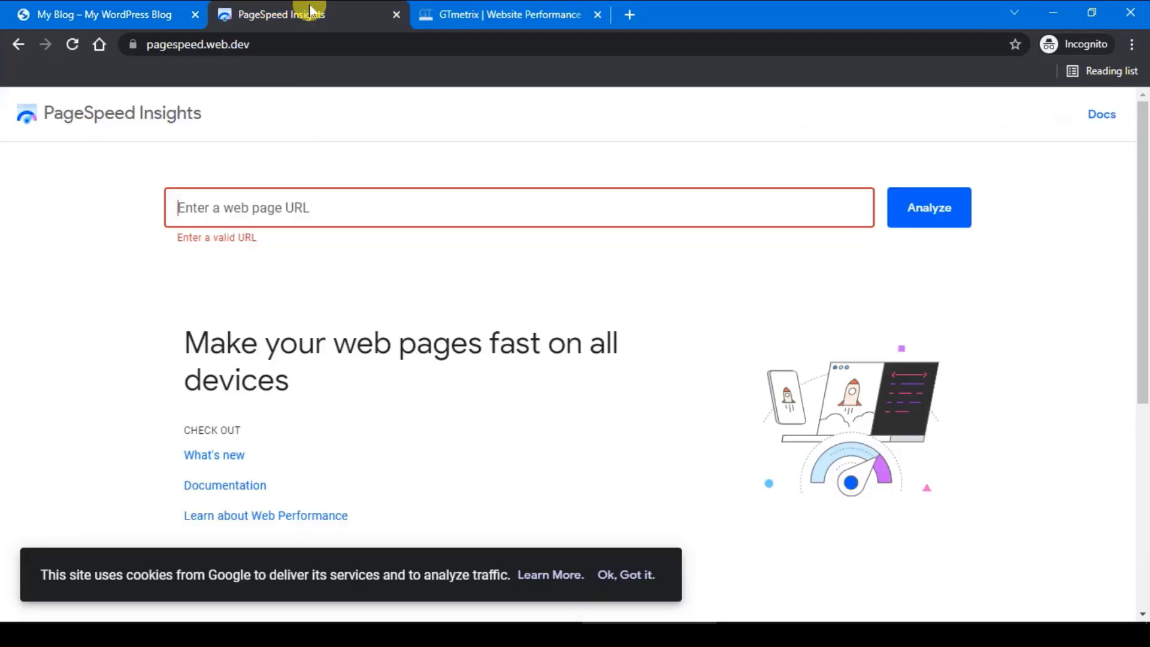
{"action": "right_click", "coordinate": [292, 194]}
{"action": "left_click", "coordinate": [325, 285]}
{"action": "left_click", "coordinate": [911, 218]}
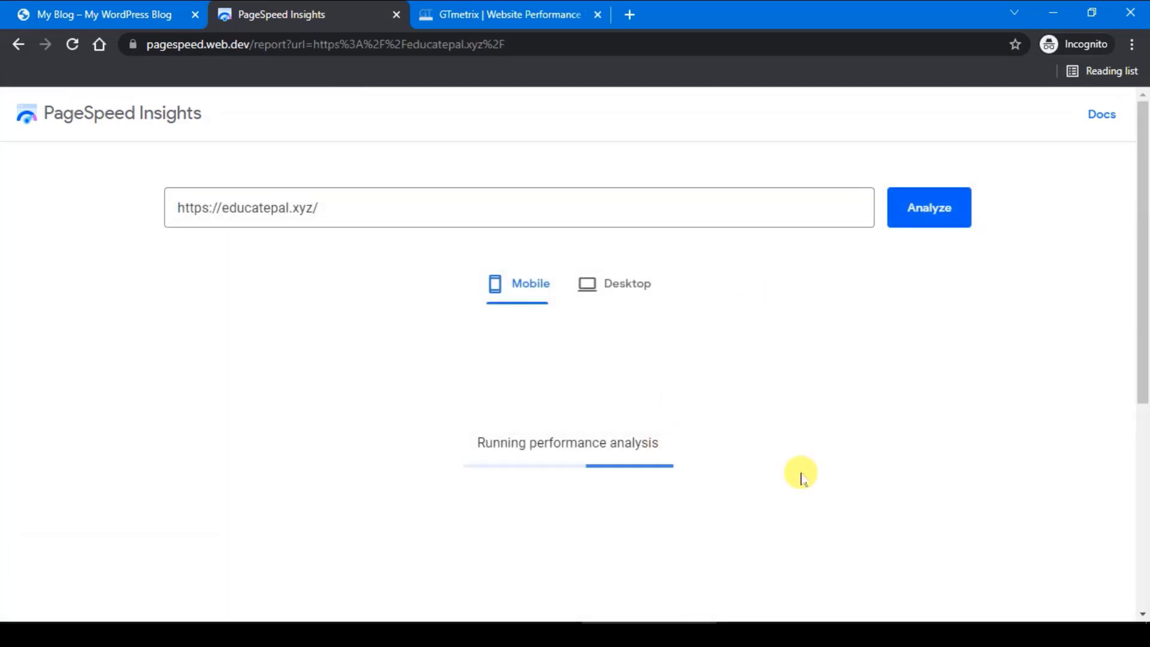
{"action": "scroll", "coordinate": [703, 254], "scroll_direction": "down", "scroll_amount": 5}
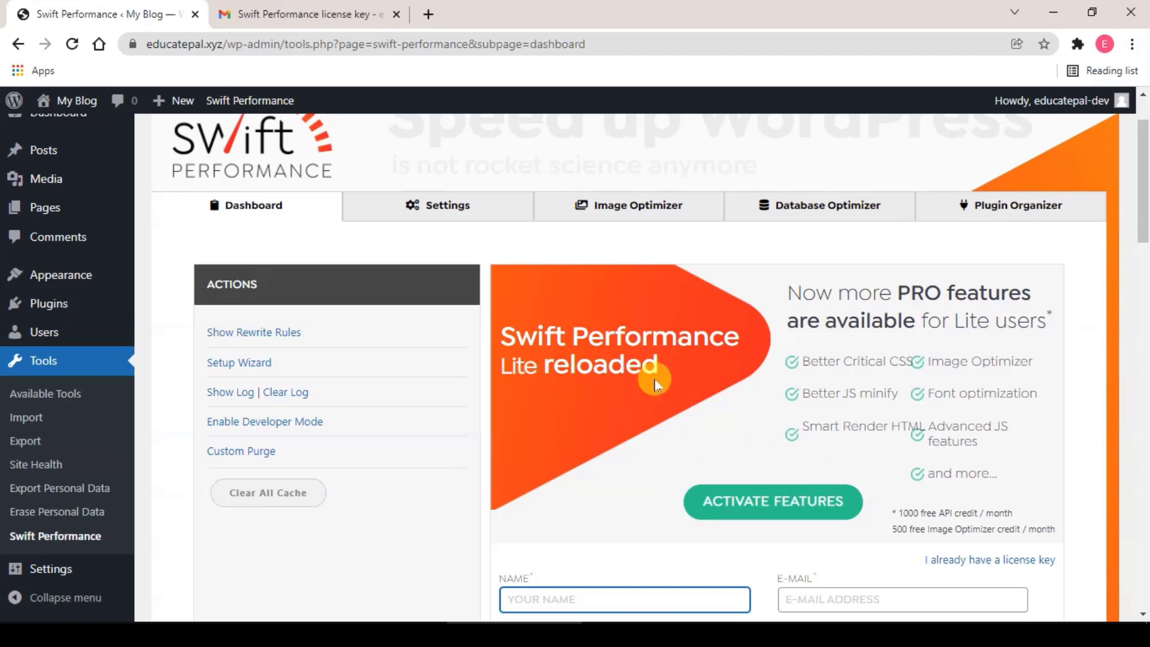
Reload WordPress admin and go to Tools > Swift Performance.
{"action": "scroll", "coordinate": [654, 384], "scroll_direction": "down", "scroll_amount": 1}
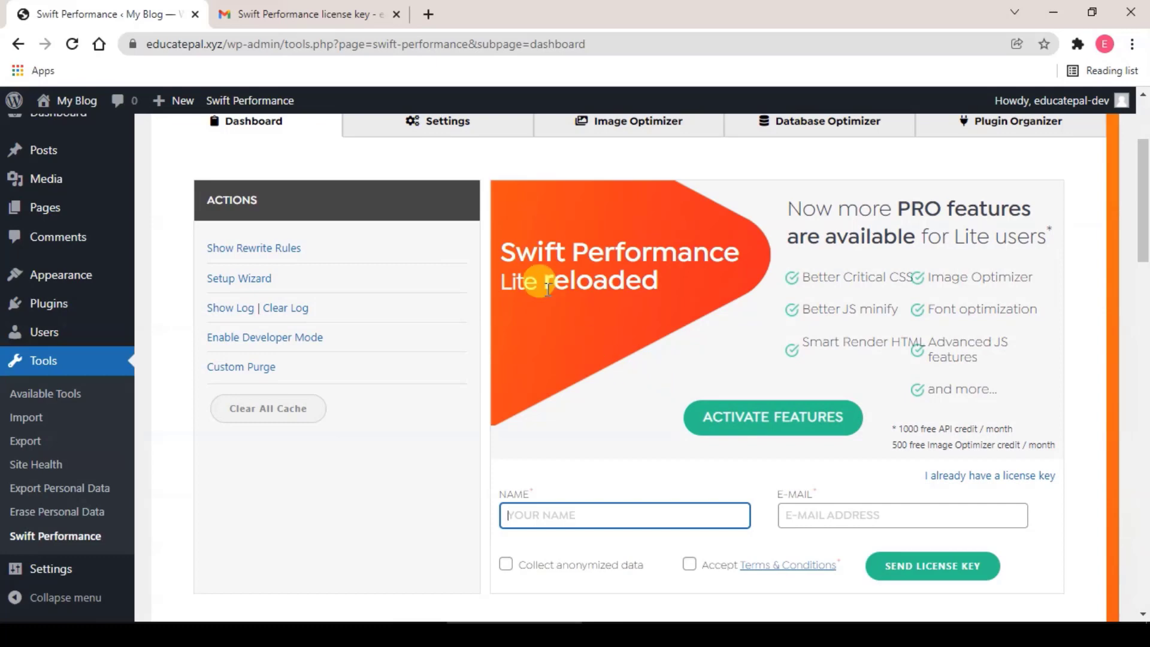
{"action": "scroll", "coordinate": [629, 383], "scroll_direction": "down", "scroll_amount": 1}
{"action": "scroll", "coordinate": [599, 398], "scroll_direction": "up", "scroll_amount": 3}
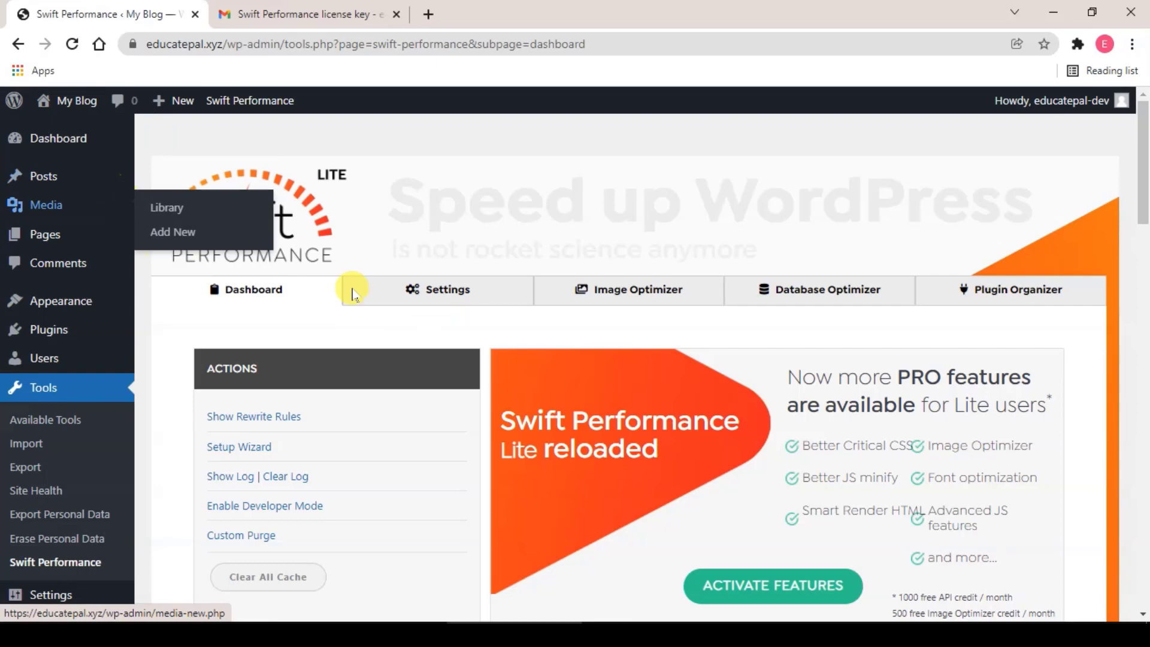
{"action": "left_click", "coordinate": [260, 108]}
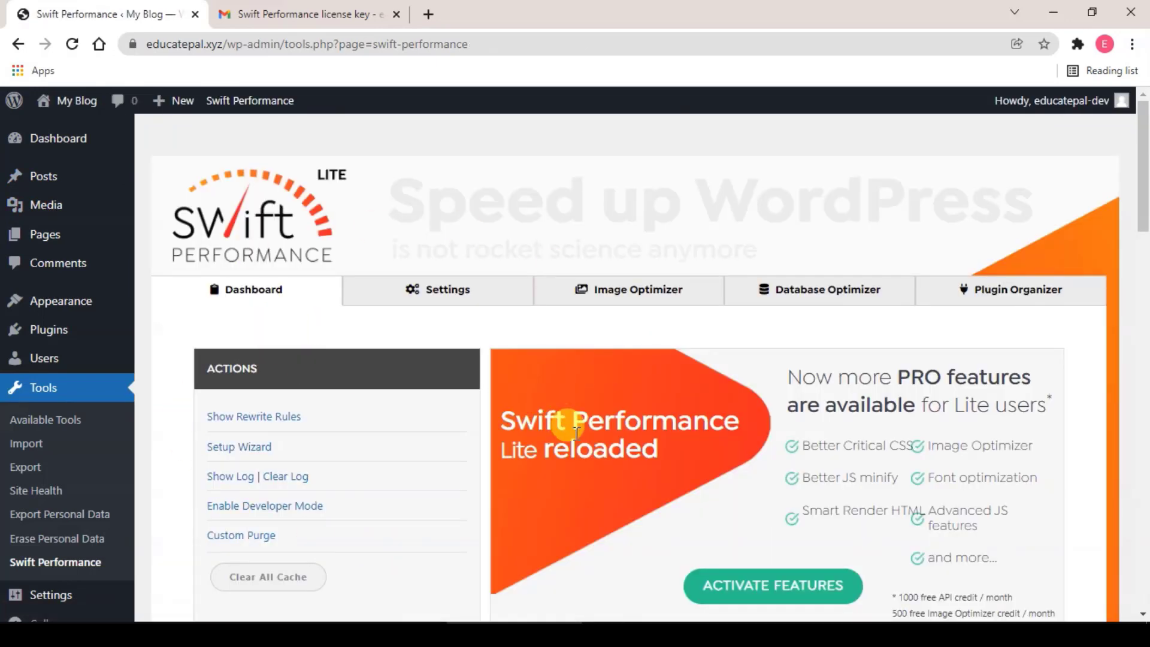
{"action": "scroll", "coordinate": [574, 432], "scroll_direction": "down", "scroll_amount": 3}
{"action": "scroll", "coordinate": [330, 199], "scroll_direction": "up", "scroll_amount": 3}
{"action": "scroll", "coordinate": [334, 341], "scroll_direction": "down", "scroll_amount": 4}
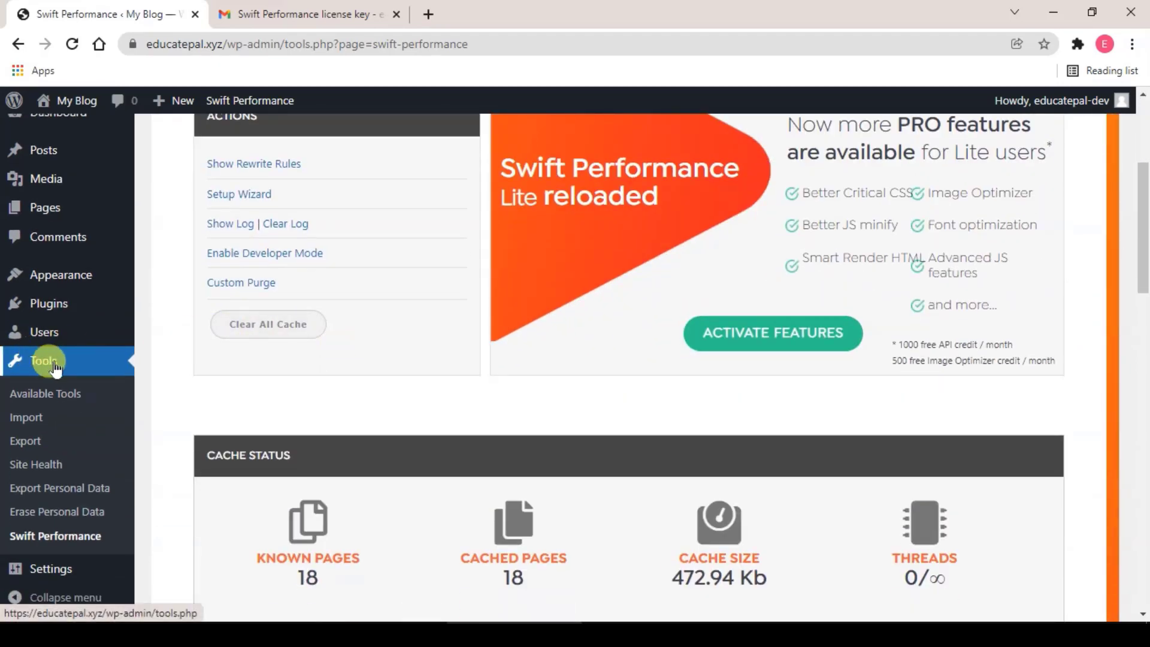
{"action": "left_click", "coordinate": [66, 538]}
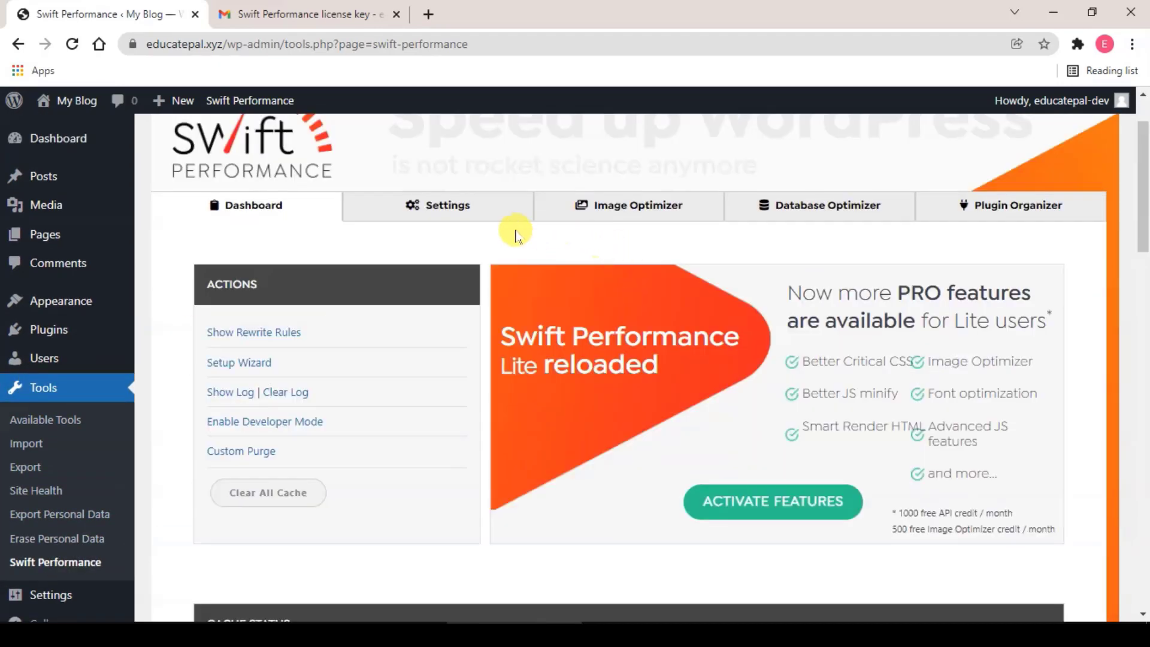
Open the Activate Features license request form and focus the Name field.
{"action": "scroll", "coordinate": [671, 377], "scroll_direction": "down", "scroll_amount": 3}
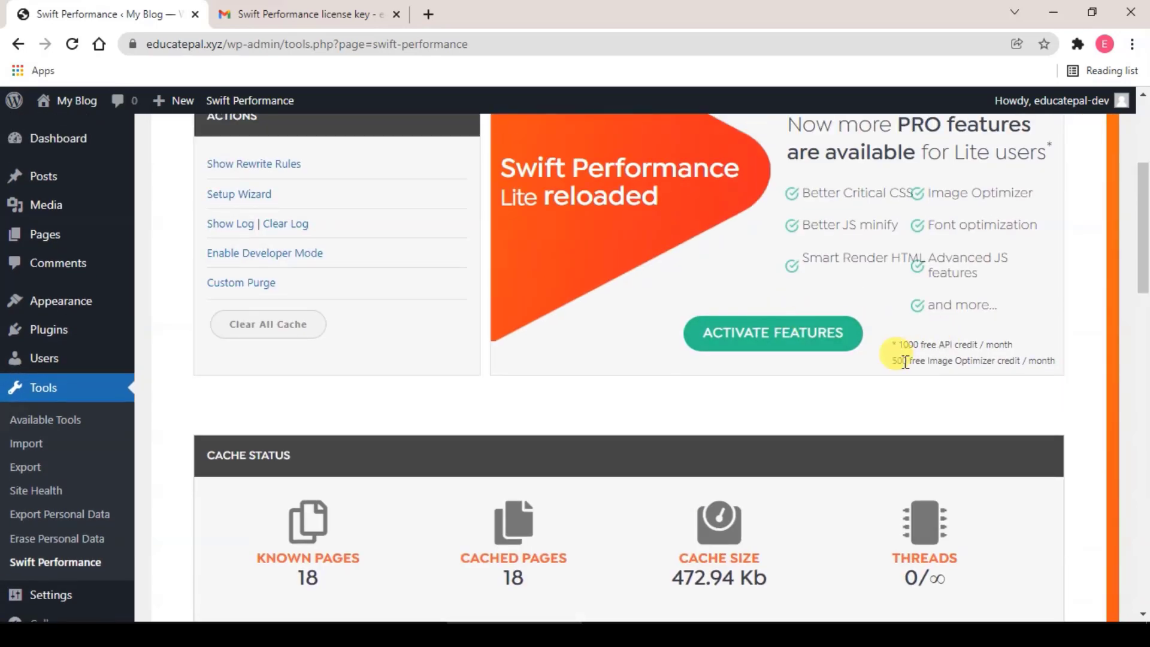
{"action": "left_click", "coordinate": [802, 341]}
{"action": "scroll", "coordinate": [770, 331], "scroll_direction": "down", "scroll_amount": 2}
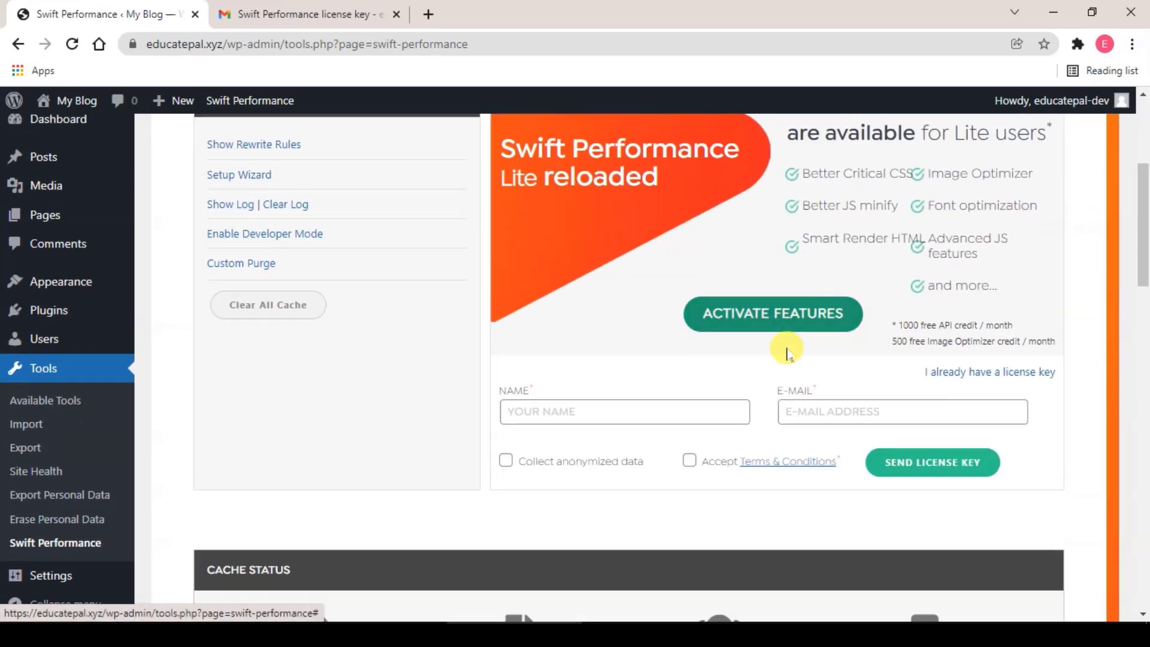
{"action": "left_click", "coordinate": [645, 348]}
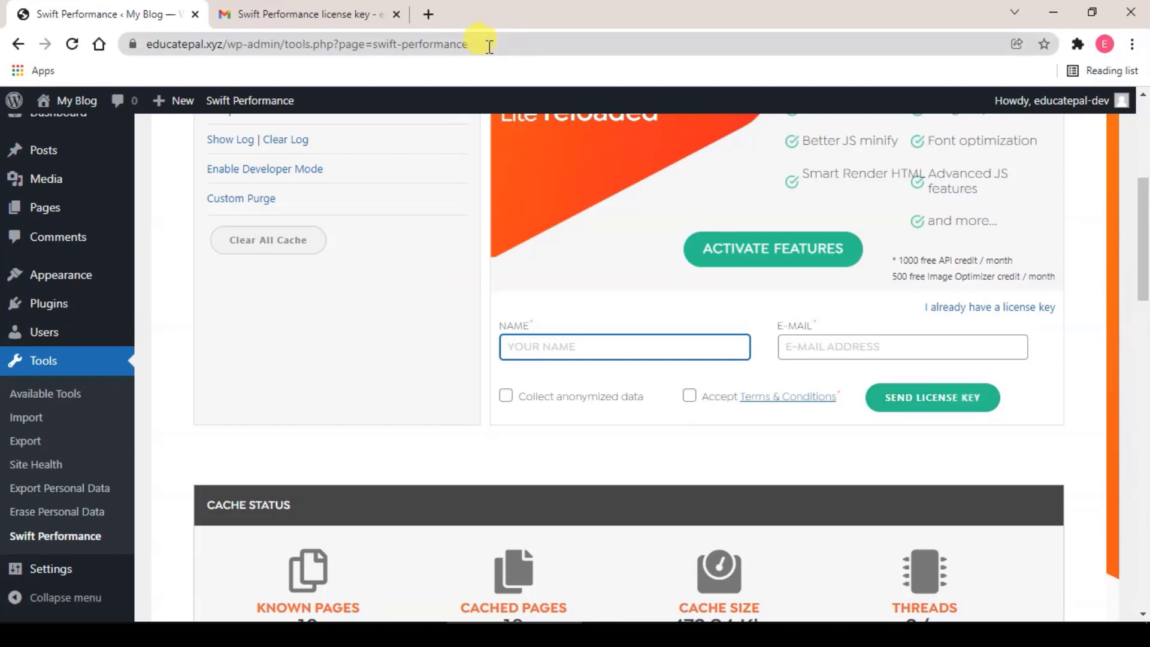
Copy the license key from the Gmail message.
{"action": "left_click", "coordinate": [329, 17]}
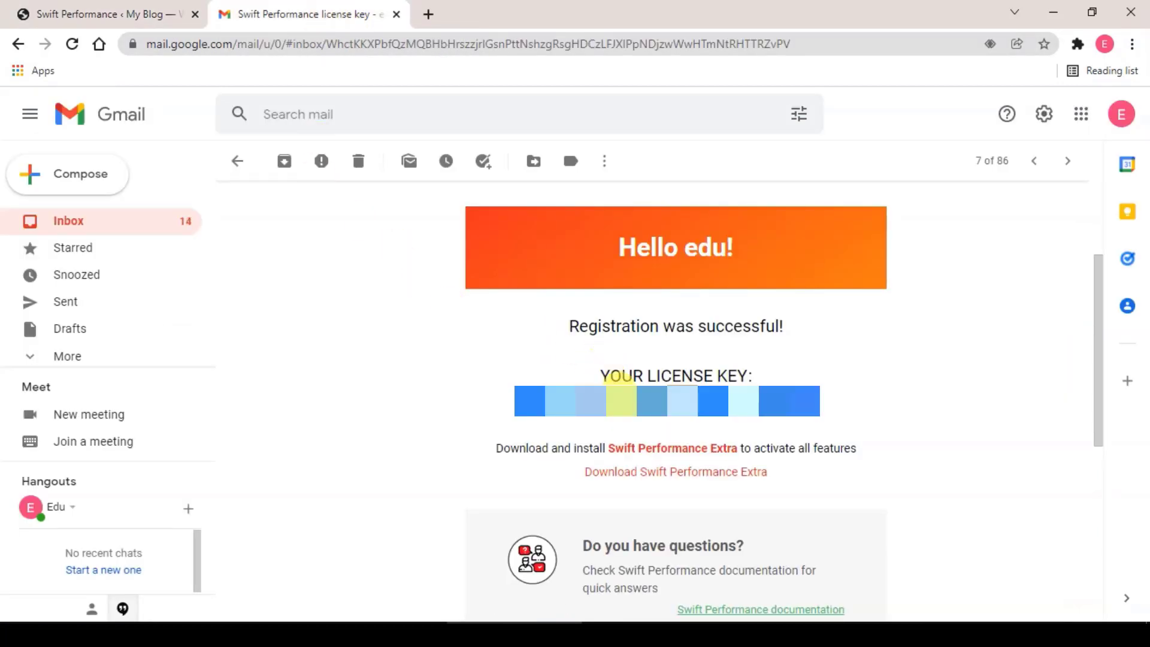
{"action": "triple_click", "coordinate": [620, 397]}
{"action": "right_click", "coordinate": [620, 398]}
{"action": "left_click", "coordinate": [662, 413]}
Paste the key under 'I already have a license key' and activate Swift Performance.
{"action": "key", "text": "ctrl+Page_Up"}
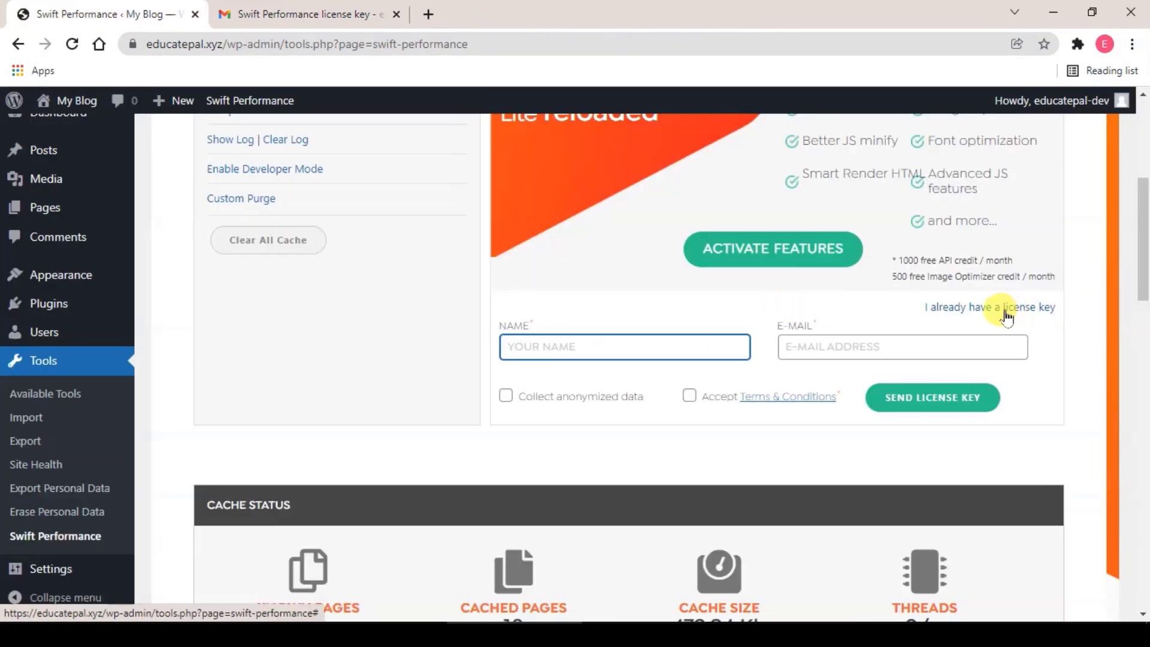
{"action": "left_click", "coordinate": [1006, 316]}
{"action": "left_click", "coordinate": [611, 334]}
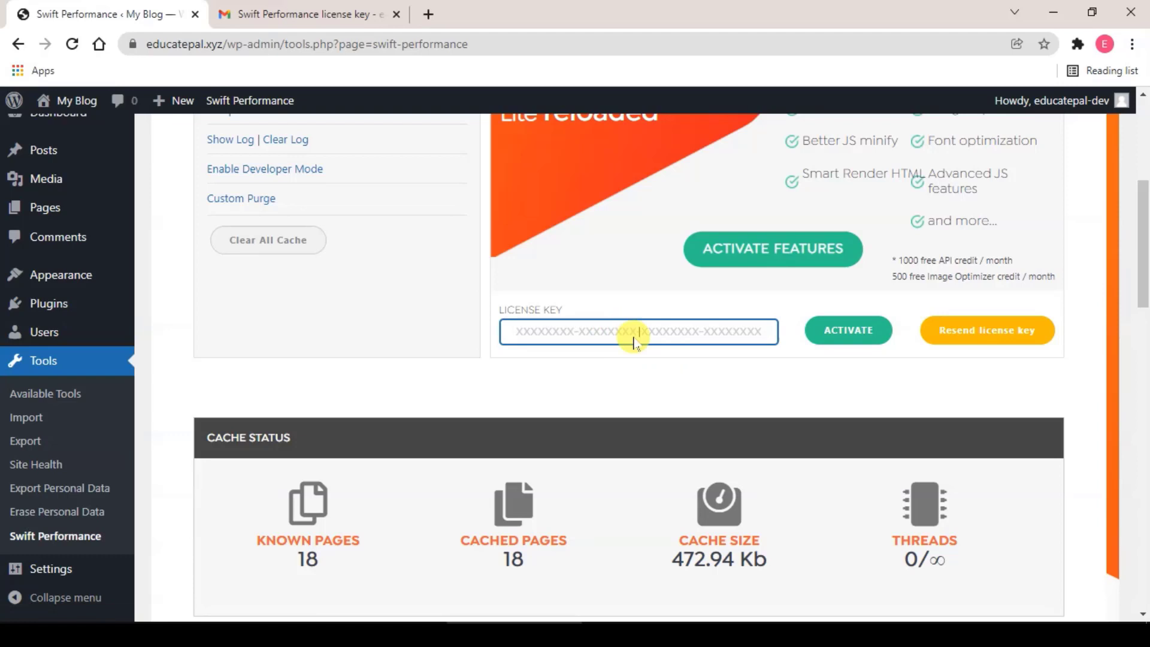
{"action": "right_click", "coordinate": [635, 342]}
{"action": "left_click", "coordinate": [699, 479]}
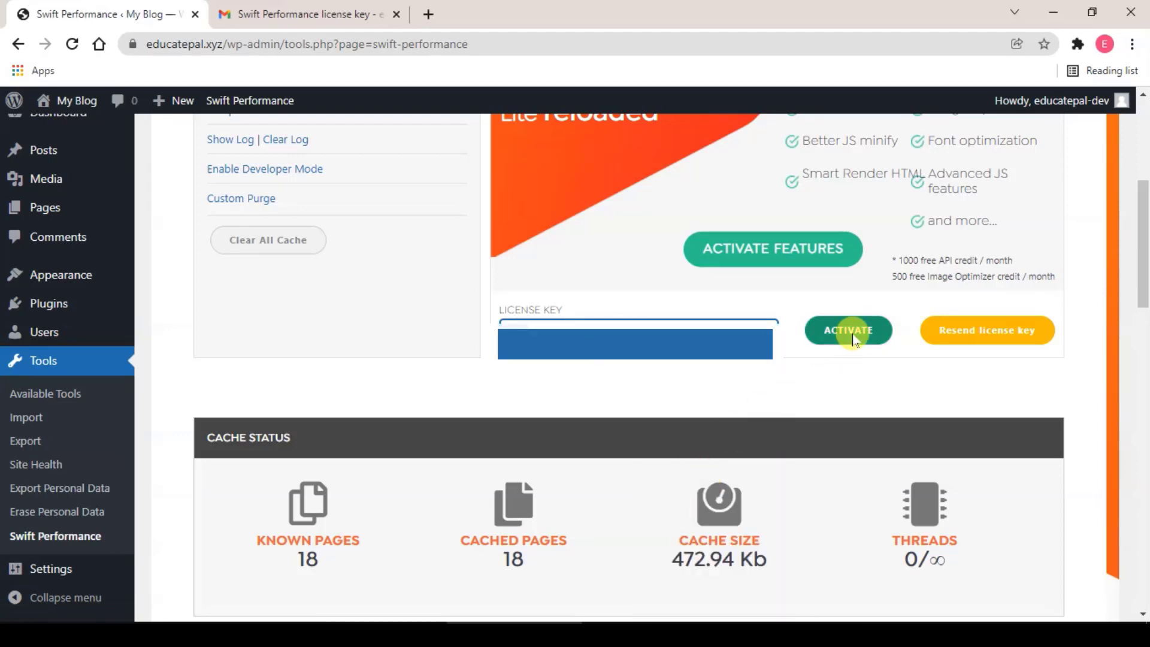
{"action": "left_click", "coordinate": [853, 337]}
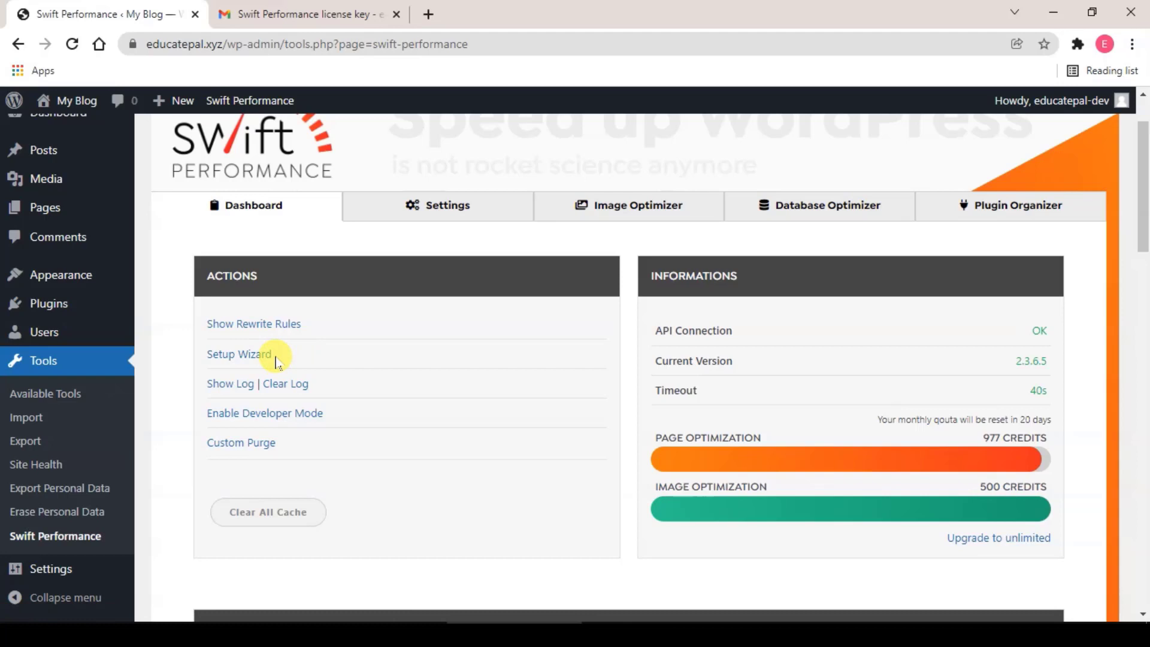
Run the Swift Performance Setup Wizard with Autoconfig.
{"action": "left_click", "coordinate": [270, 356]}
{"action": "scroll", "coordinate": [347, 360], "scroll_direction": "down", "scroll_amount": 2}
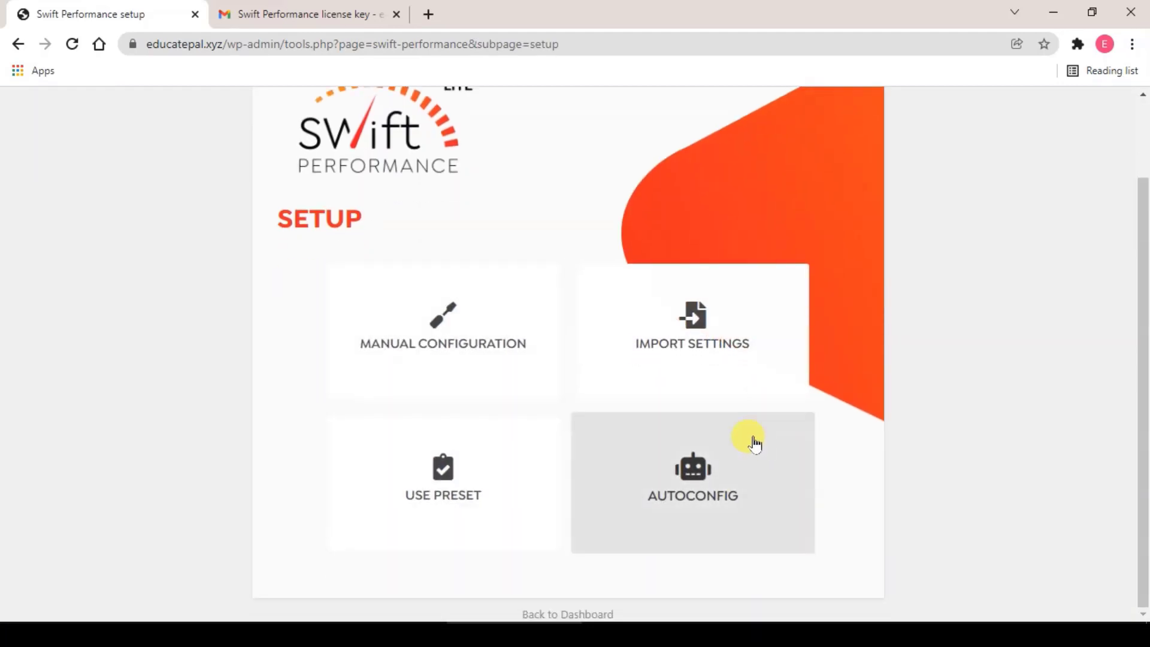
{"action": "left_click", "coordinate": [755, 509]}
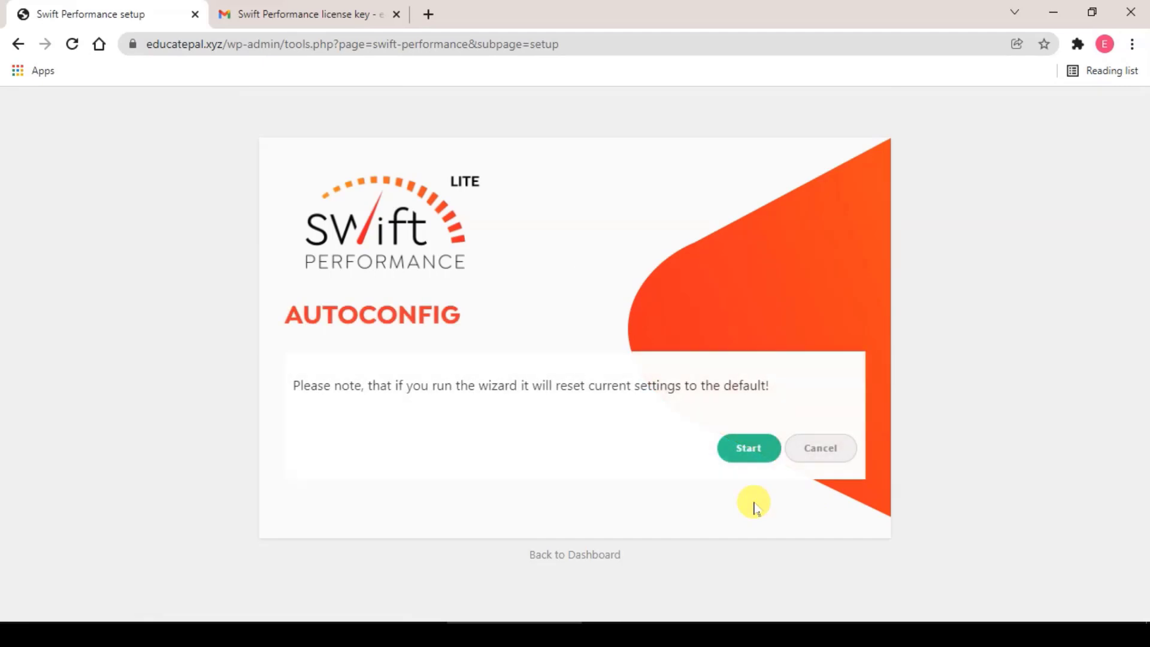
{"action": "left_click", "coordinate": [737, 453]}
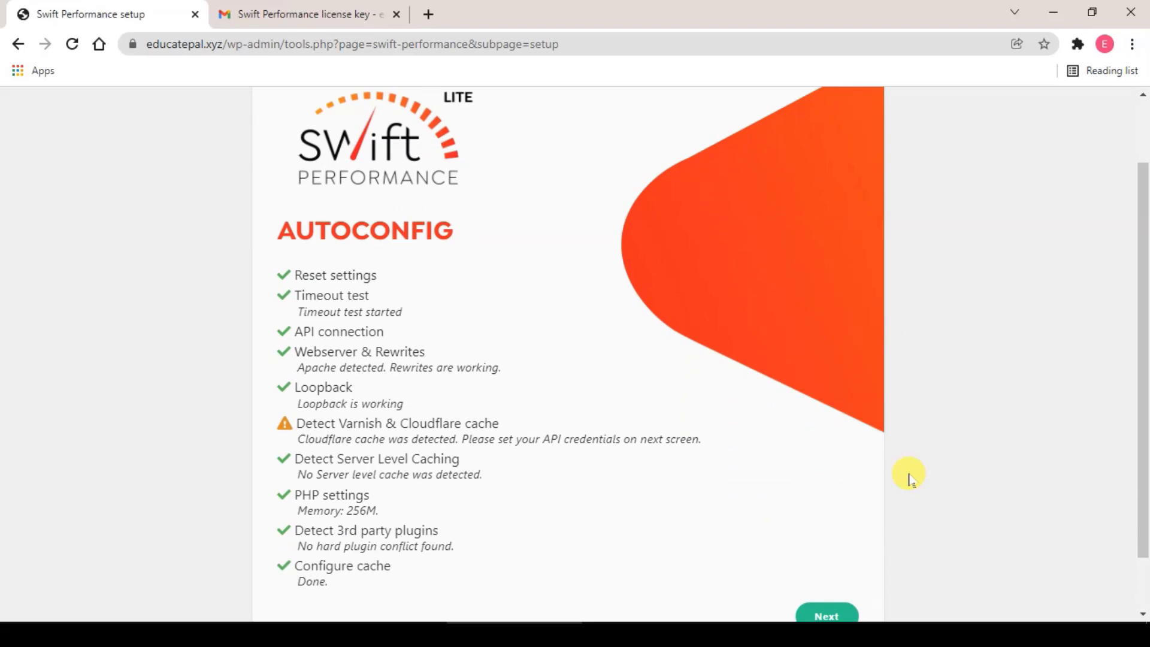
Enable Cloudflare Auto Purge, save, and return to the Swift Performance Dashboard.
{"action": "scroll", "coordinate": [909, 477], "scroll_direction": "down", "scroll_amount": 2}
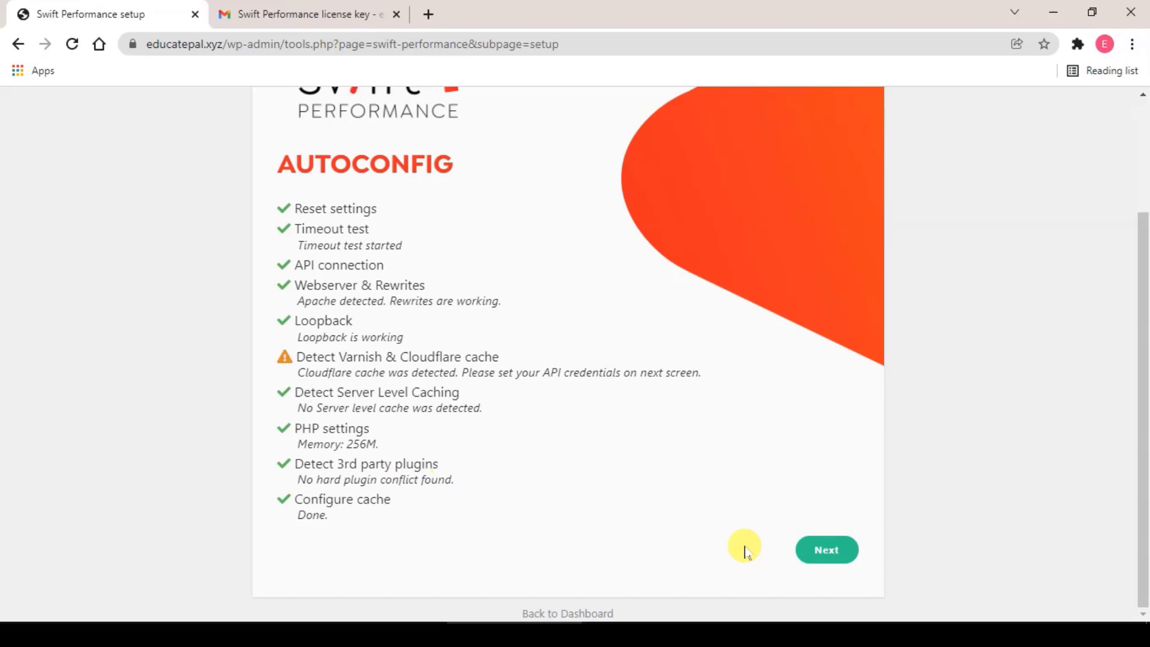
{"action": "left_click", "coordinate": [831, 563]}
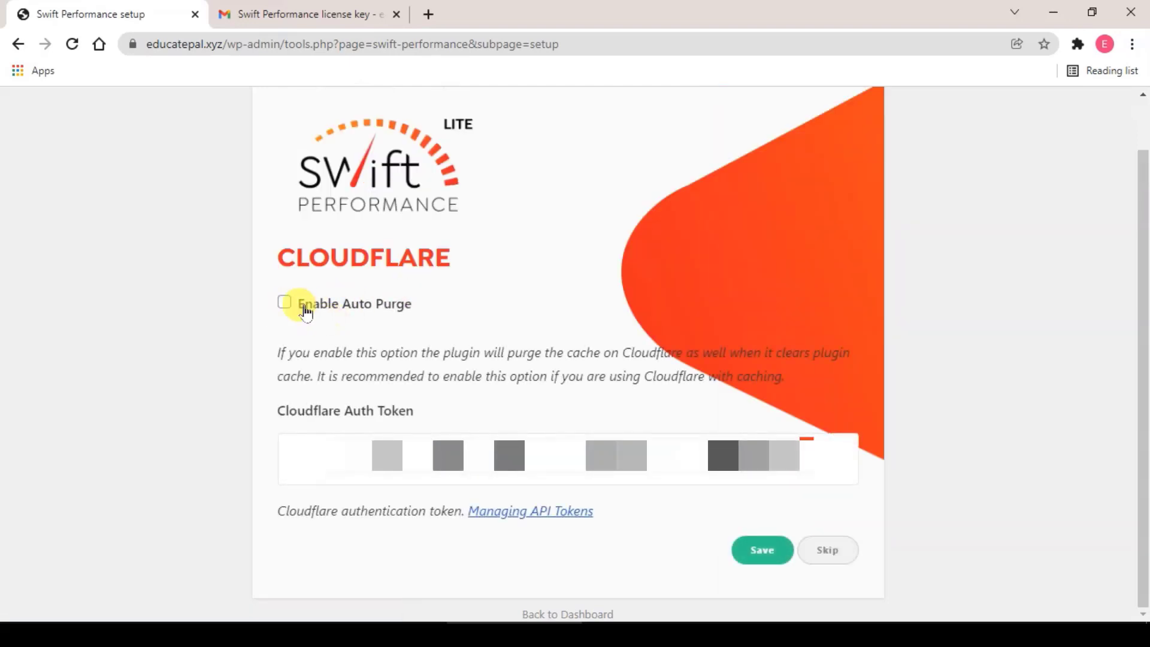
{"action": "left_click", "coordinate": [283, 305]}
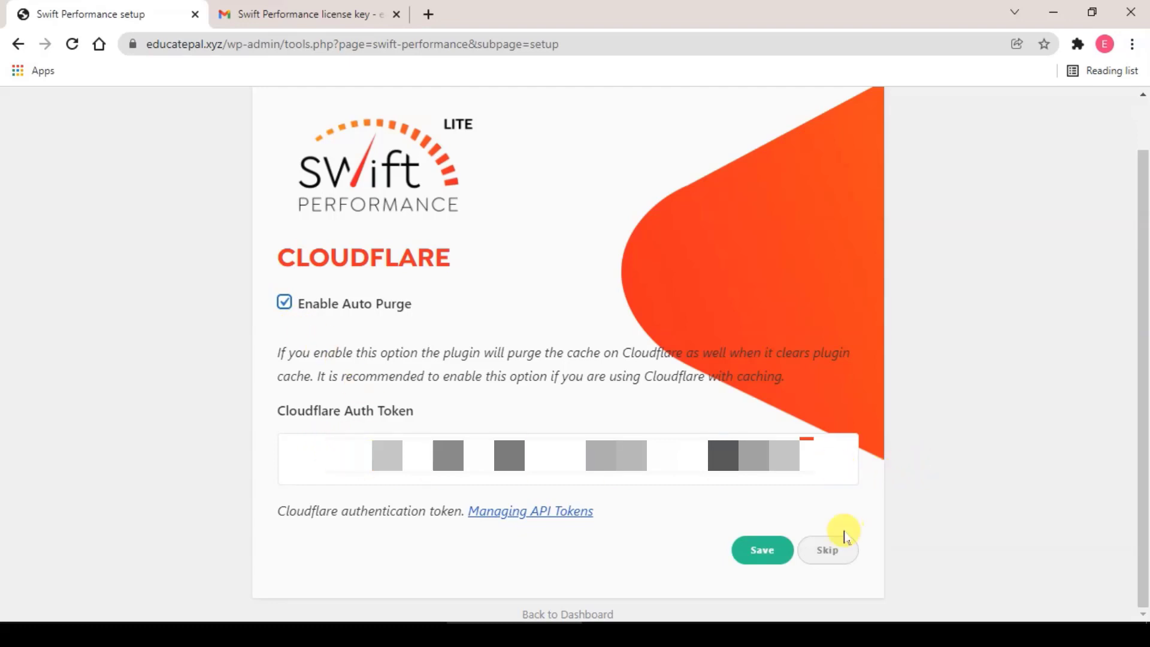
{"action": "left_click", "coordinate": [774, 566]}
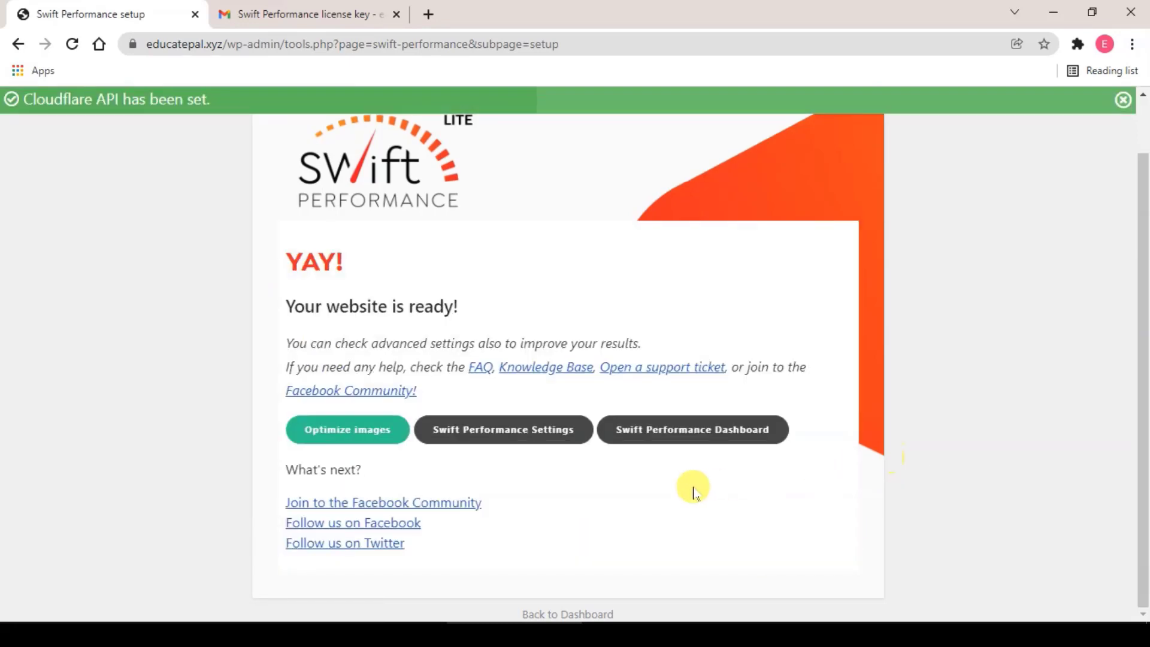
{"action": "left_click", "coordinate": [683, 442]}
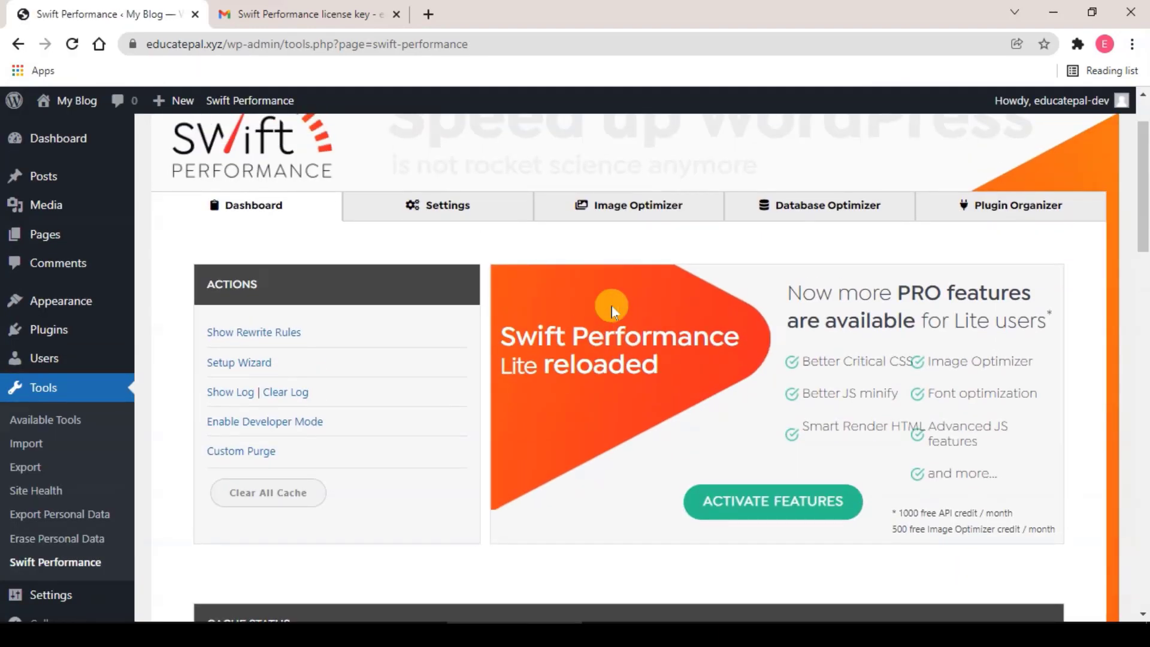
Clear all cached pages and scroll through the Swift Performance dashboard.
{"action": "scroll", "coordinate": [552, 526], "scroll_direction": "down", "scroll_amount": 4}
{"action": "left_click", "coordinate": [300, 260]}
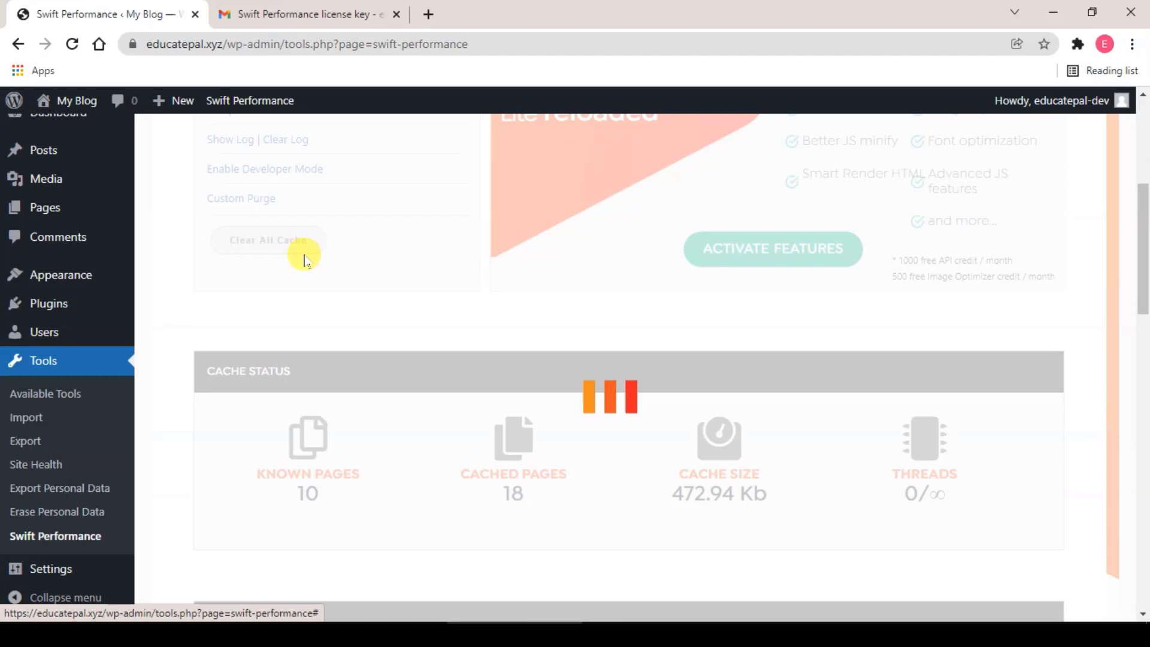
{"action": "scroll", "coordinate": [491, 372], "scroll_direction": "down", "scroll_amount": 1}
{"action": "scroll", "coordinate": [484, 389], "scroll_direction": "down", "scroll_amount": 5}
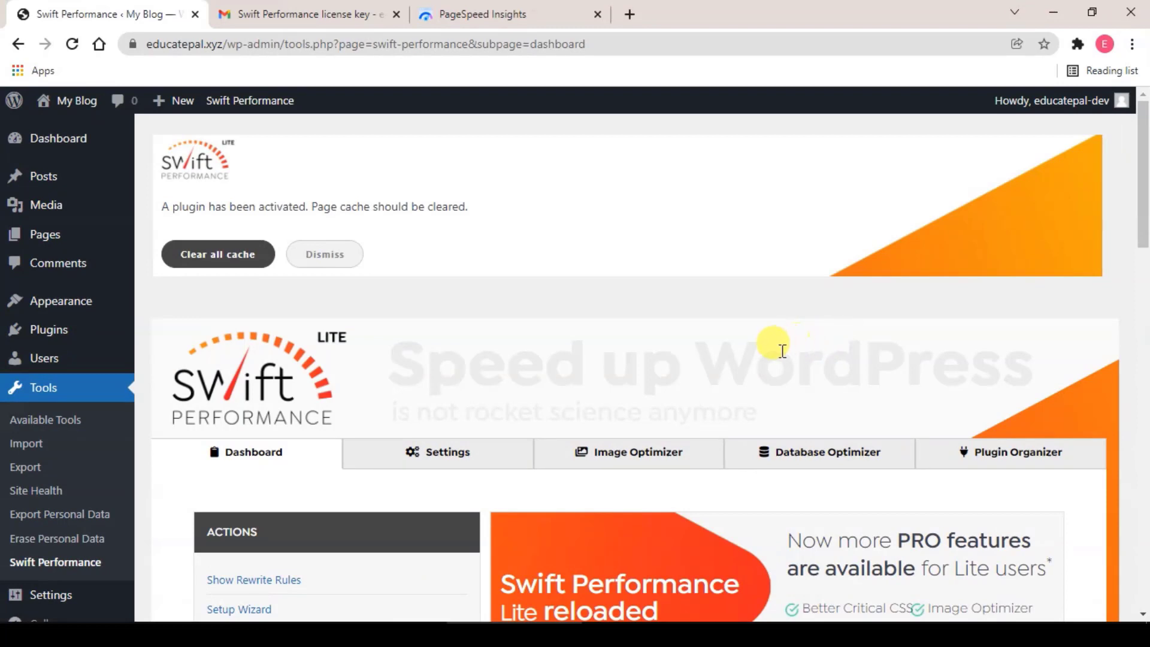
{"action": "scroll", "coordinate": [495, 361], "scroll_direction": "down", "scroll_amount": 1}
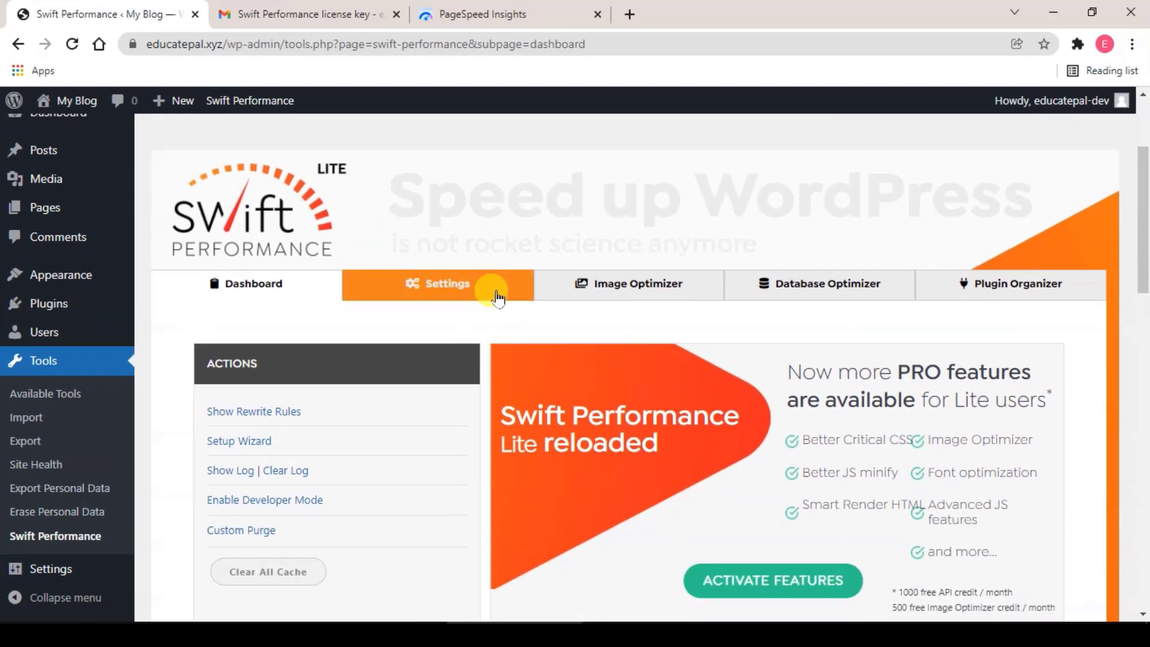
Open Swift Performance Settings in Advanced View.
{"action": "left_click", "coordinate": [487, 291]}
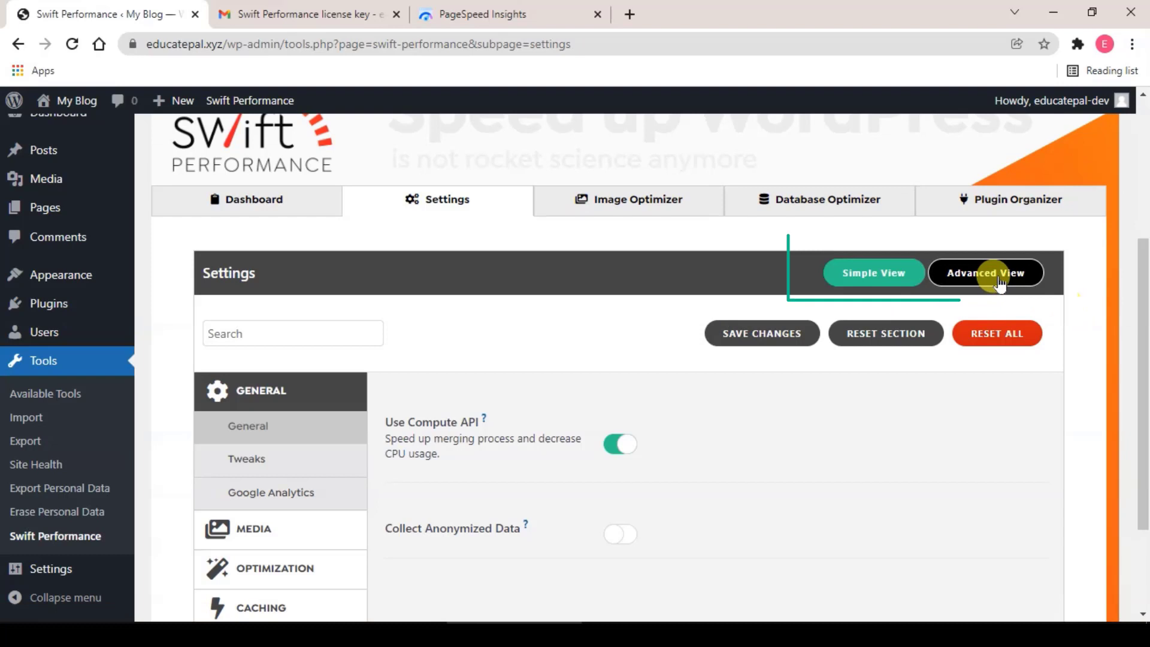
{"action": "left_click", "coordinate": [1008, 276]}
{"action": "scroll", "coordinate": [571, 284], "scroll_direction": "down", "scroll_amount": 1}
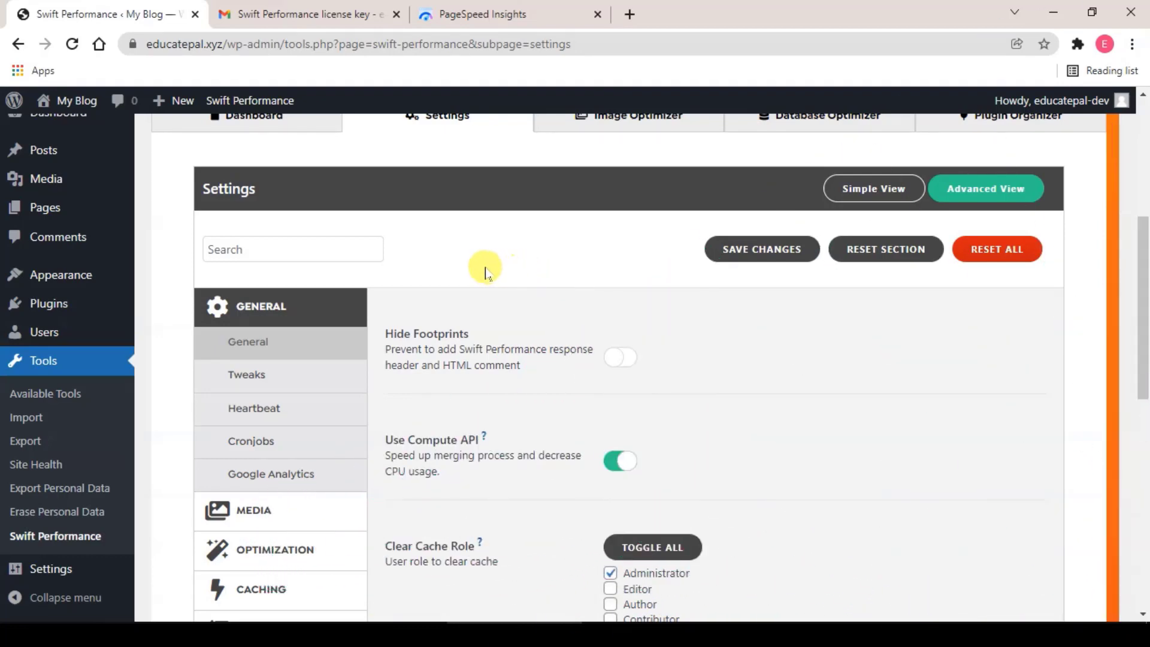
{"action": "scroll", "coordinate": [437, 267], "scroll_direction": "down", "scroll_amount": 1}
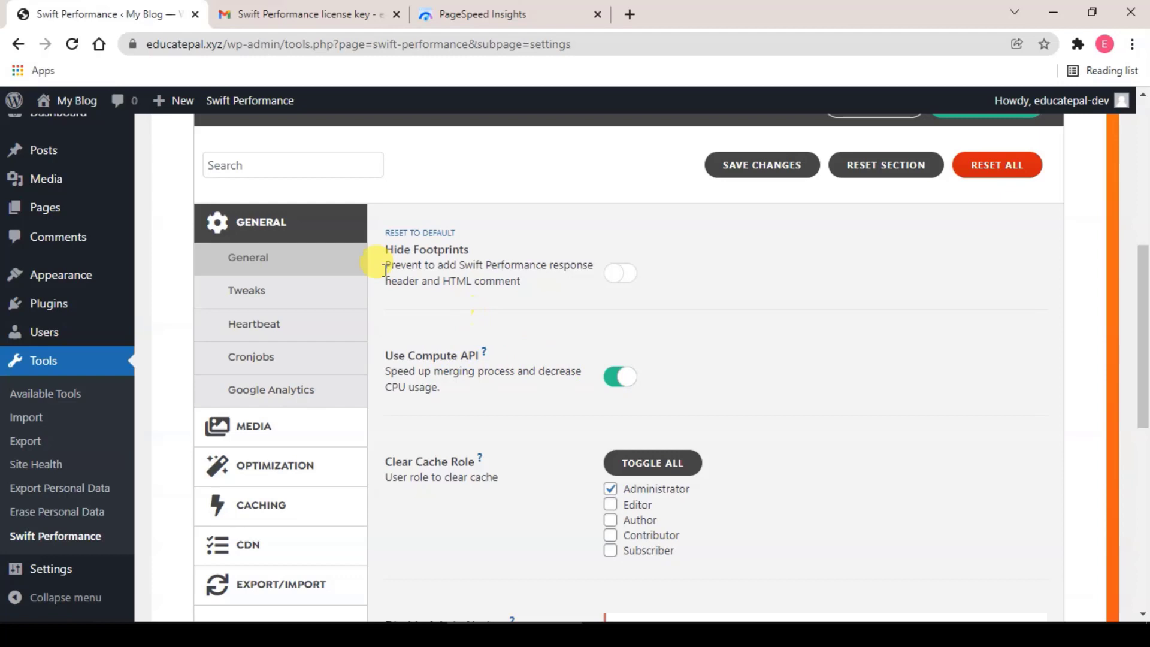
Disable Heartbeat for all admin areas except Posts/Pages under General > Heartbeat.
{"action": "left_click", "coordinate": [312, 326]}
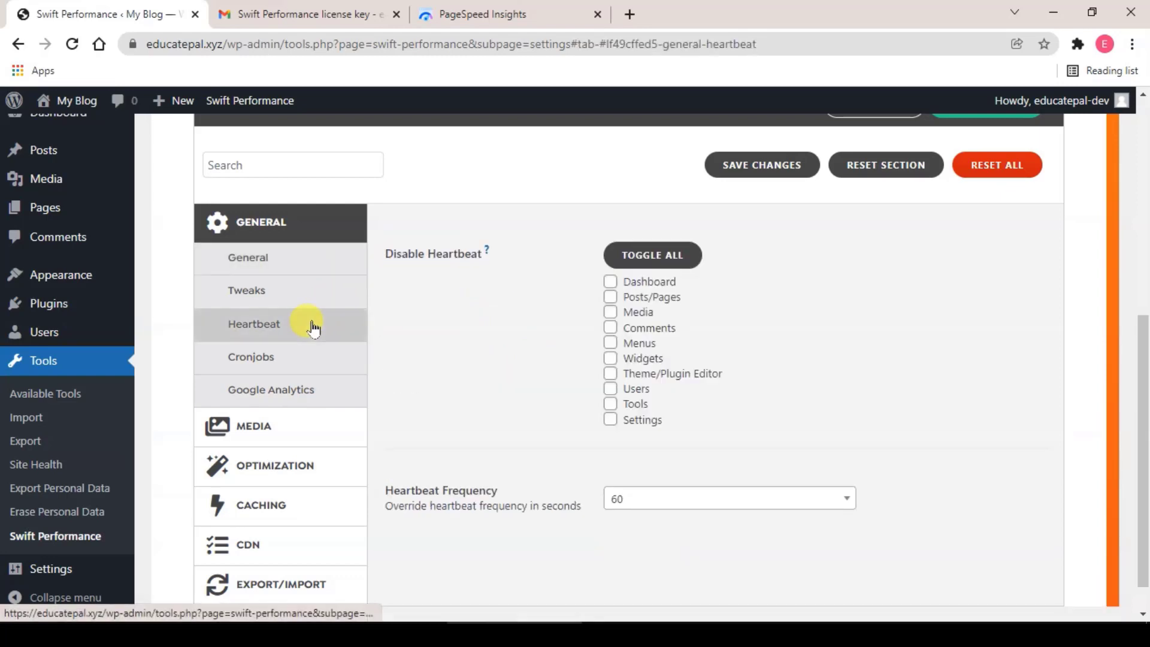
{"action": "left_click", "coordinate": [684, 264]}
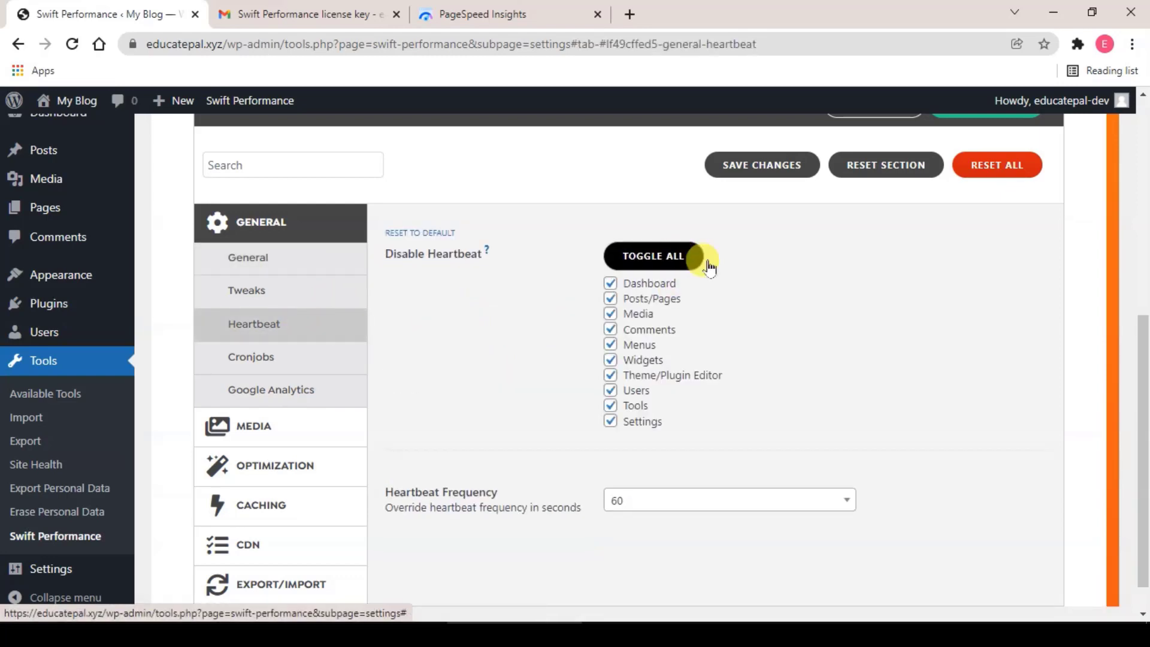
{"action": "left_click", "coordinate": [611, 300]}
{"action": "scroll", "coordinate": [486, 311], "scroll_direction": "down", "scroll_amount": 1}
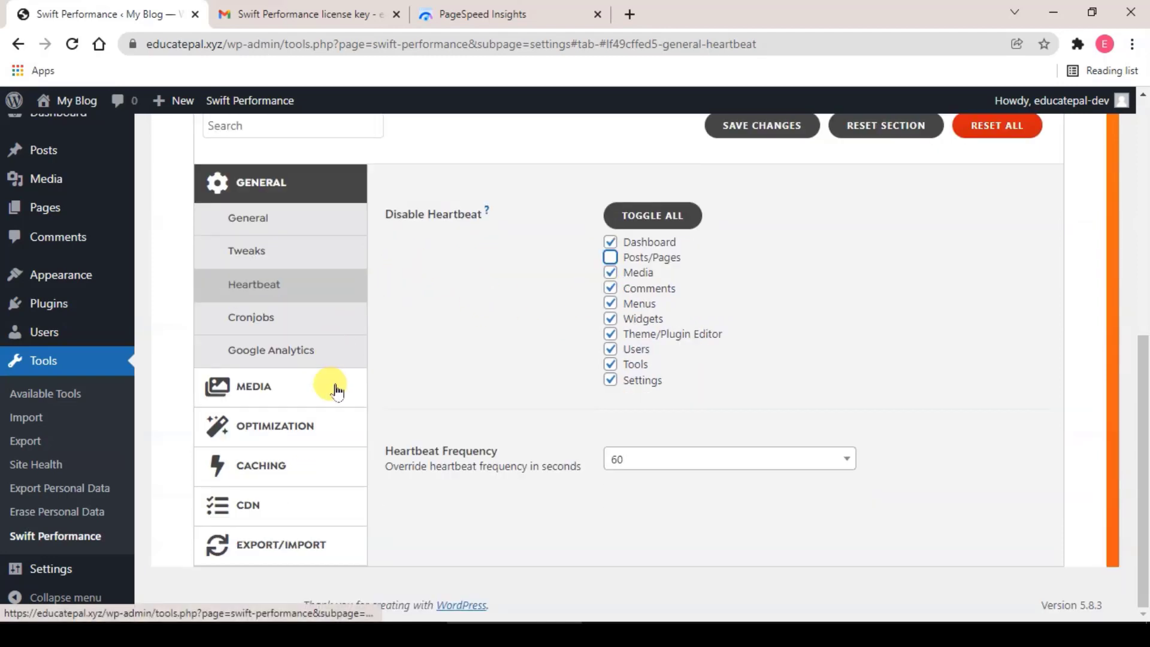
In Media > Images, serve WebP via 'Use <picture> elements' and switch off Lazyload Images.
{"action": "left_click", "coordinate": [313, 392]}
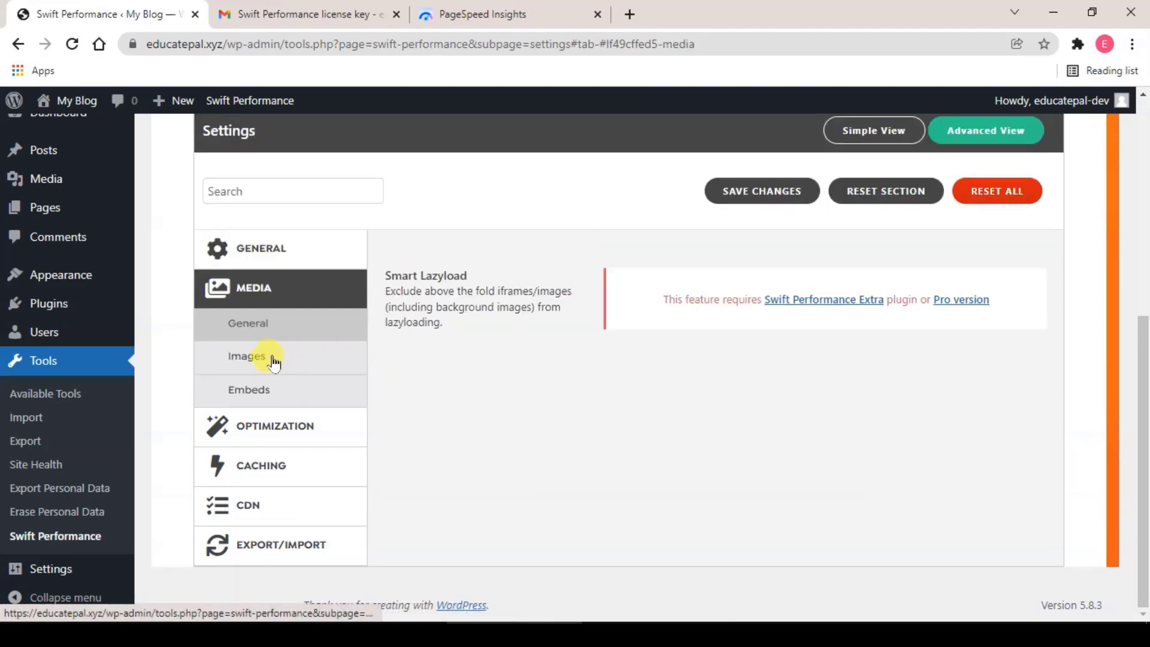
{"action": "left_click", "coordinate": [294, 362]}
{"action": "scroll", "coordinate": [739, 342], "scroll_direction": "down", "scroll_amount": 3}
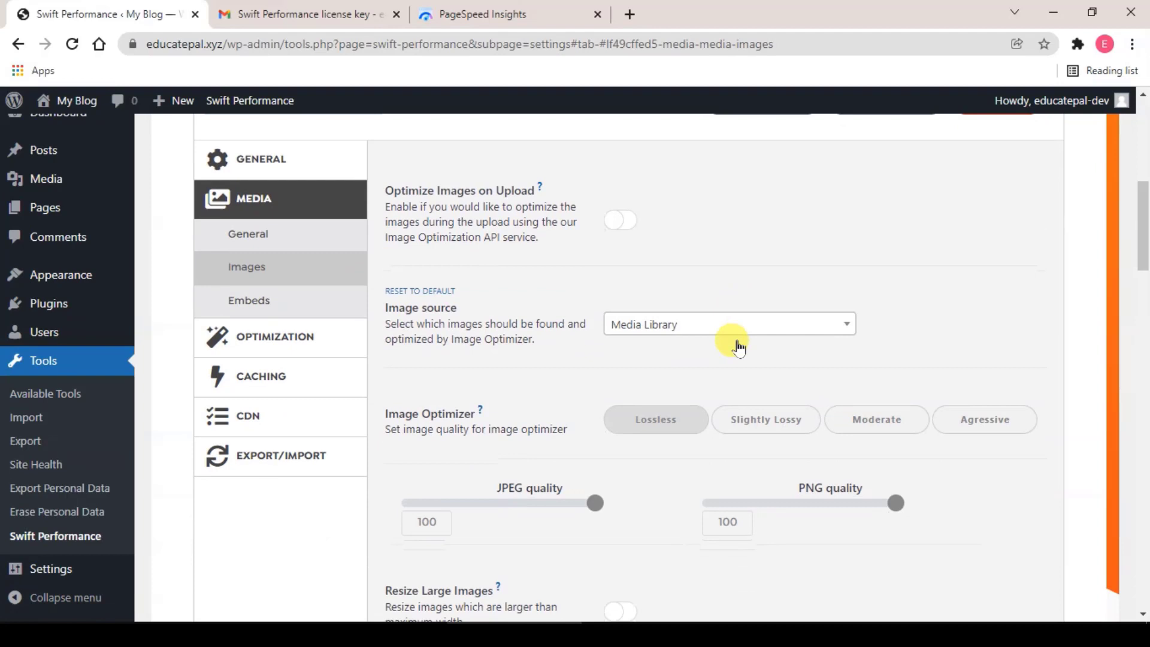
{"action": "scroll", "coordinate": [719, 348], "scroll_direction": "down", "scroll_amount": 7}
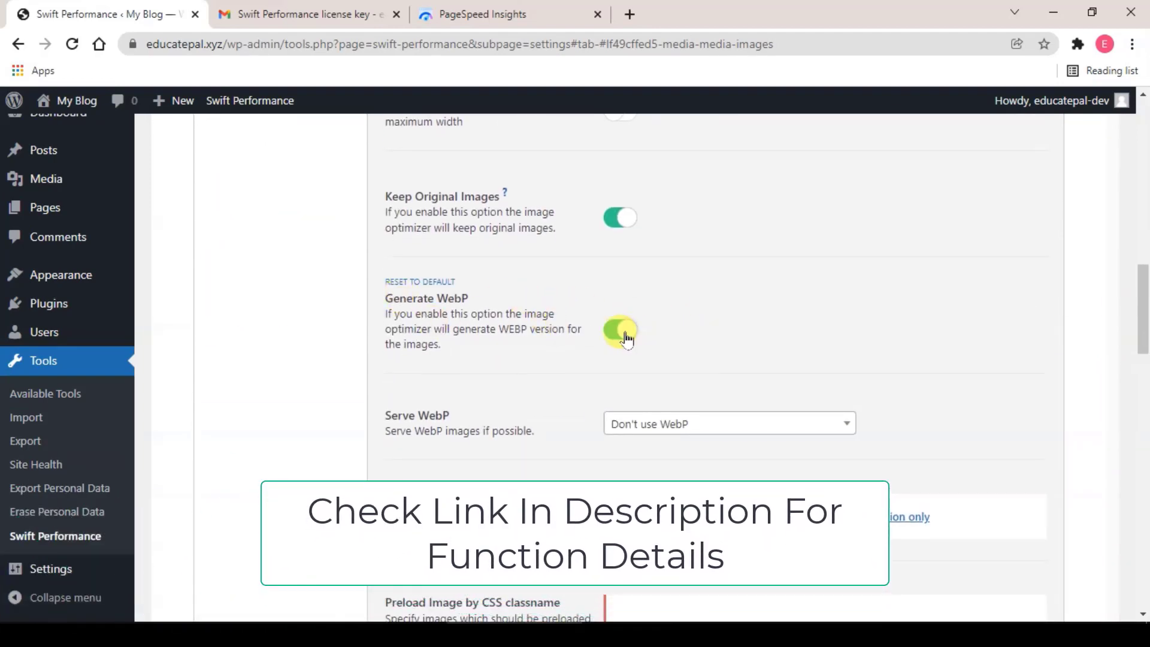
{"action": "scroll", "coordinate": [625, 338], "scroll_direction": "down", "scroll_amount": 2}
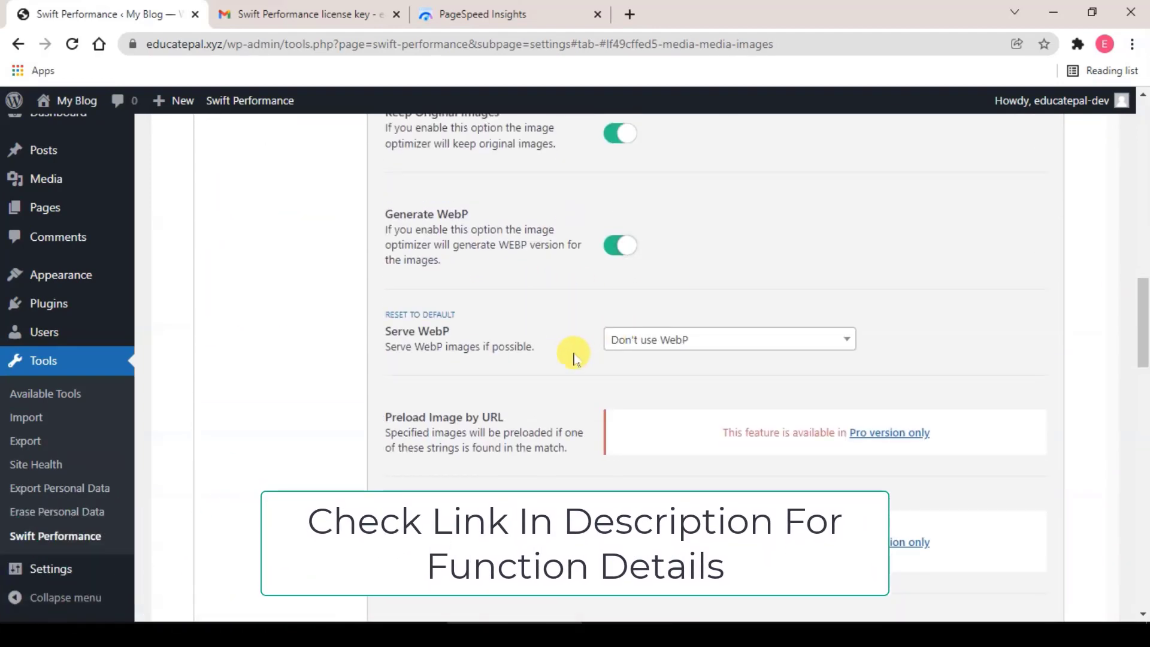
{"action": "left_click", "coordinate": [737, 349]}
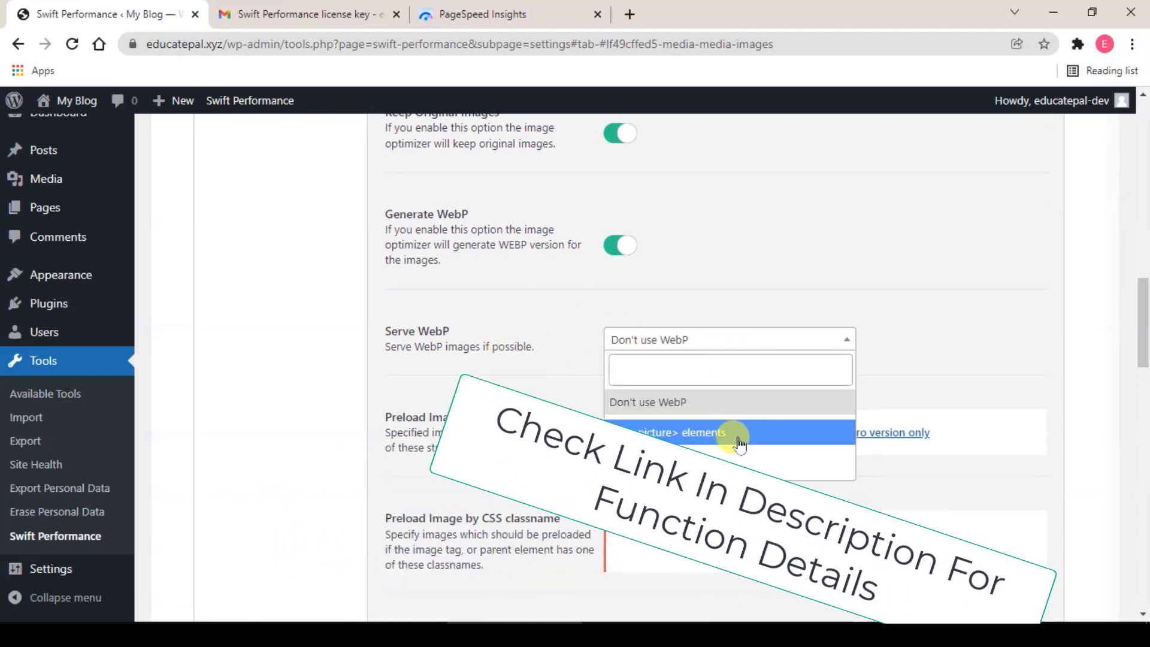
{"action": "left_click", "coordinate": [739, 443]}
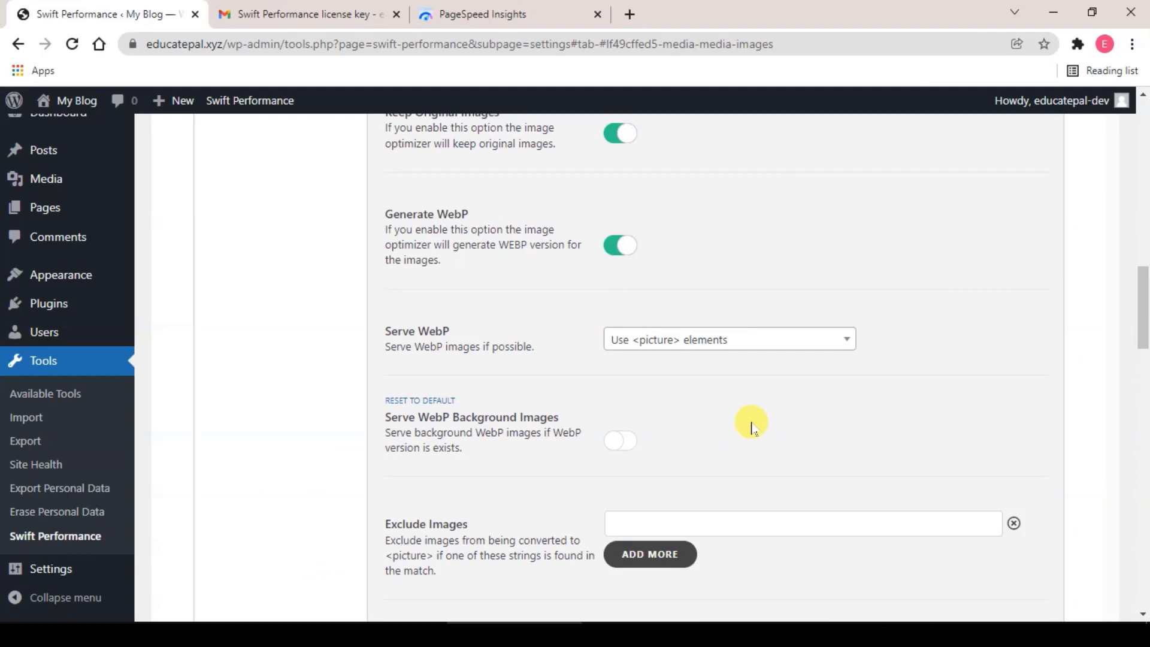
{"action": "scroll", "coordinate": [748, 426], "scroll_direction": "down", "scroll_amount": 10}
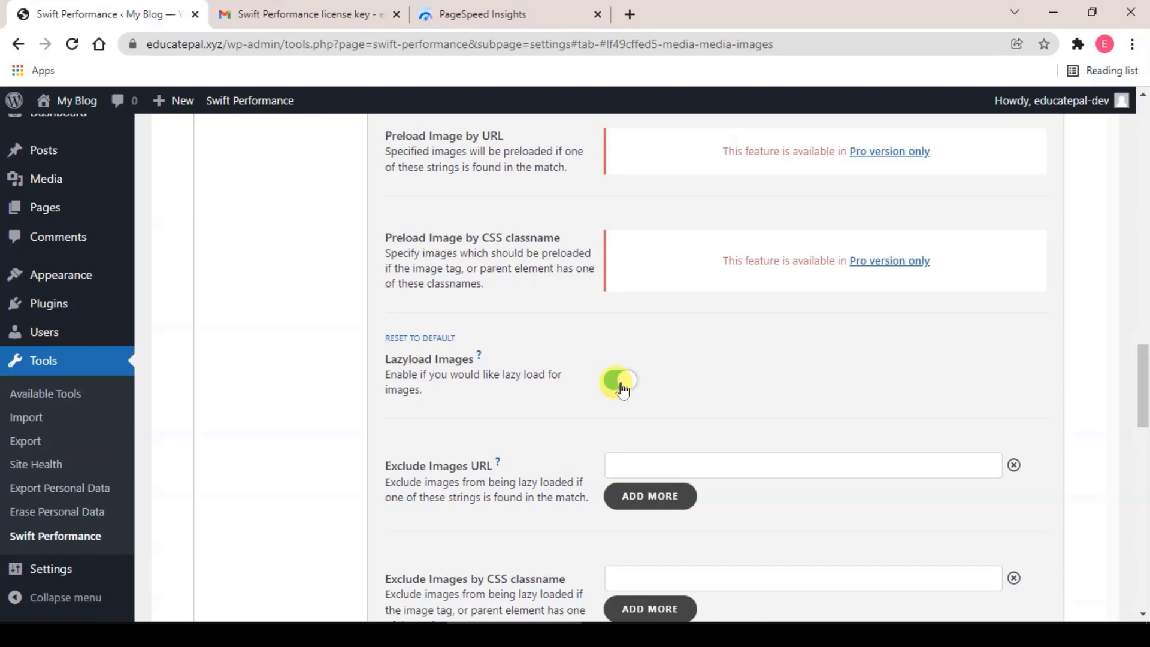
{"action": "left_click", "coordinate": [623, 389]}
{"action": "scroll", "coordinate": [462, 371], "scroll_direction": "up", "scroll_amount": 12}
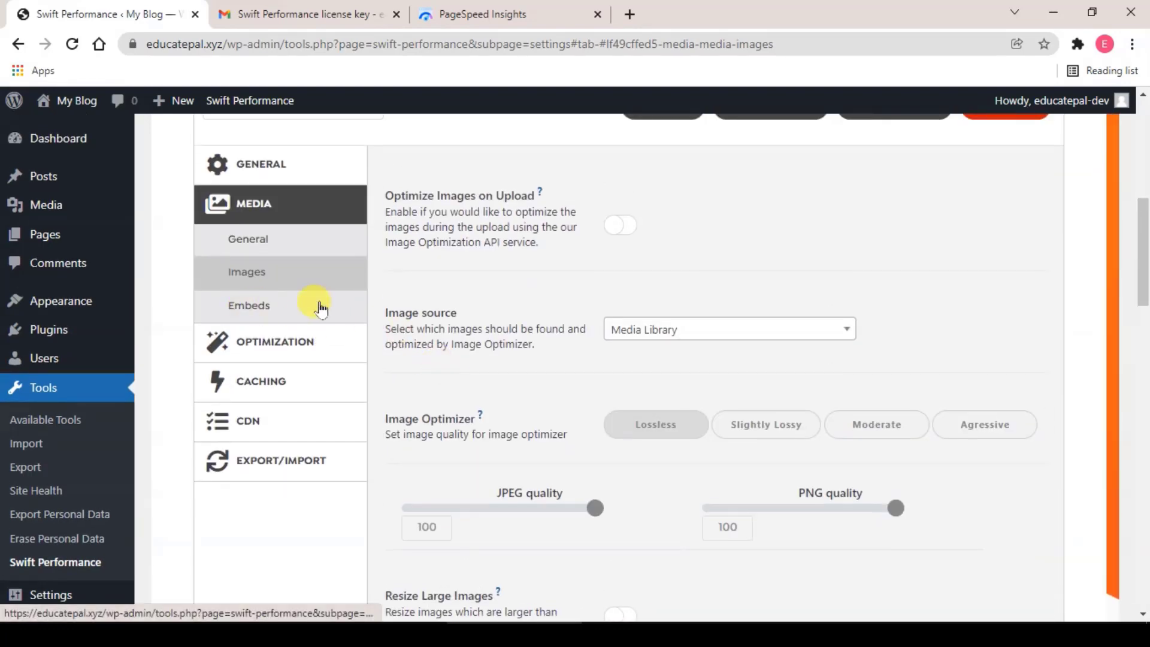
Turn on Lazy Load Iframes in Media > Embeds and review the iframe options.
{"action": "left_click", "coordinate": [317, 306]}
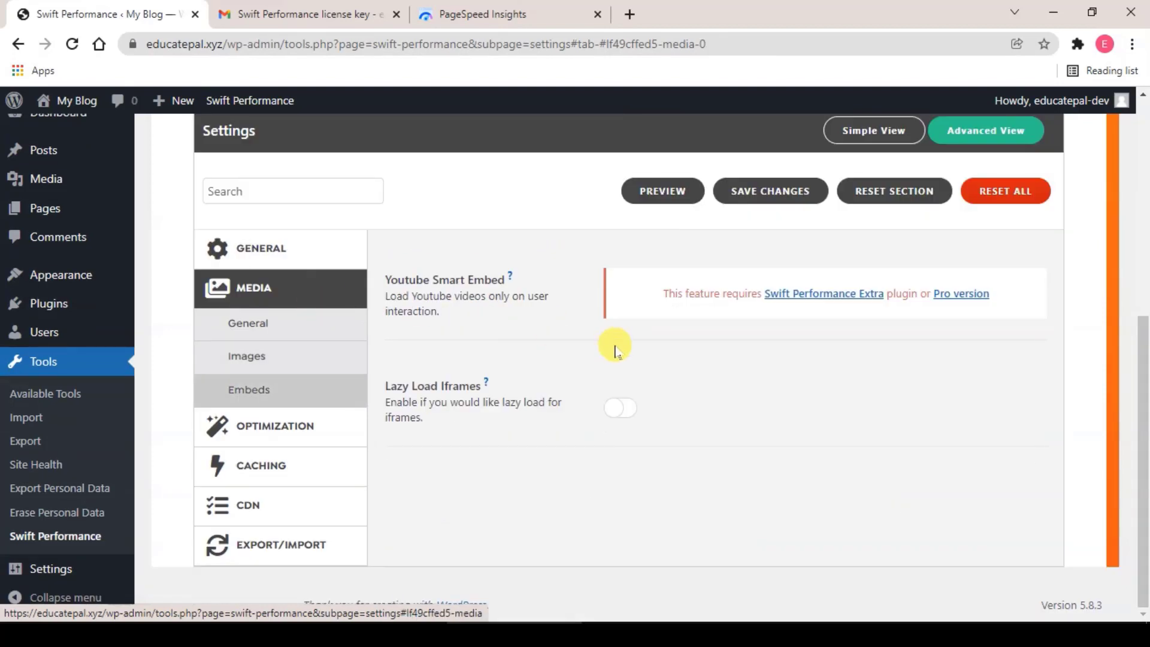
{"action": "left_click", "coordinate": [623, 408]}
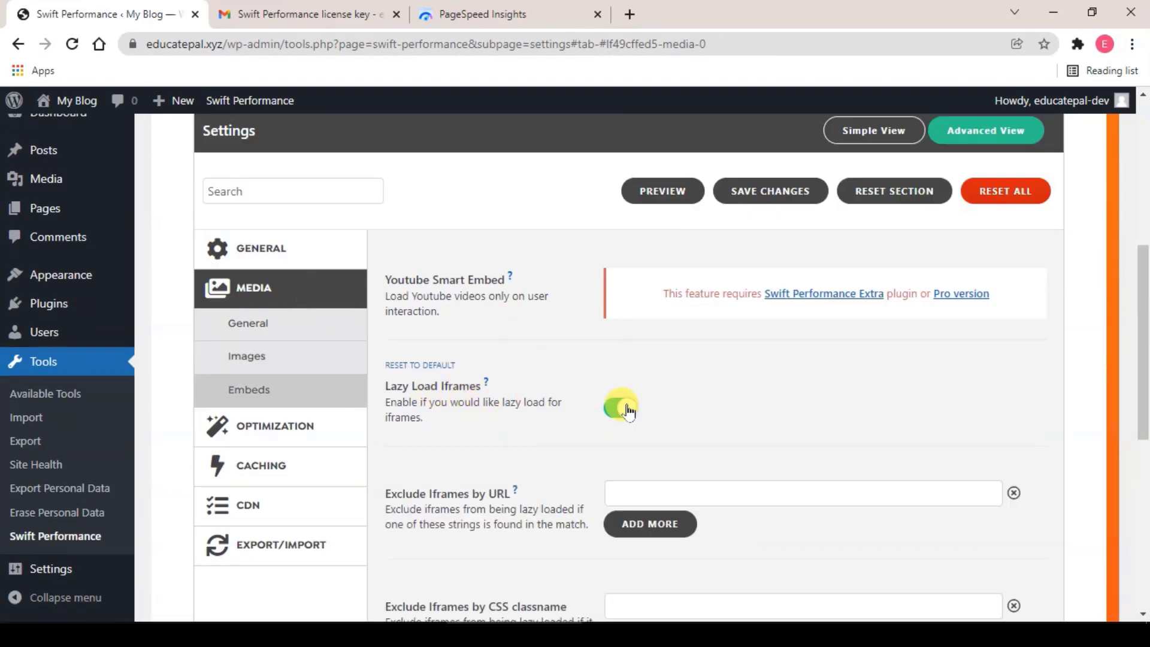
{"action": "scroll", "coordinate": [623, 419], "scroll_direction": "down", "scroll_amount": 8}
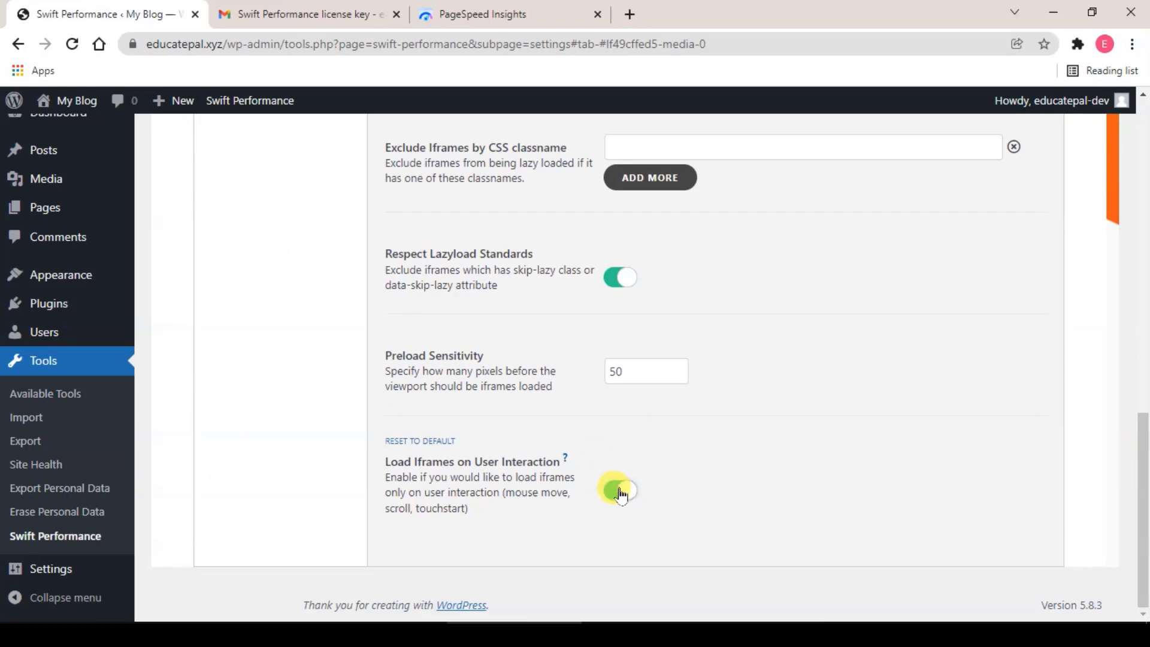
{"action": "scroll", "coordinate": [617, 479], "scroll_direction": "up", "scroll_amount": 6}
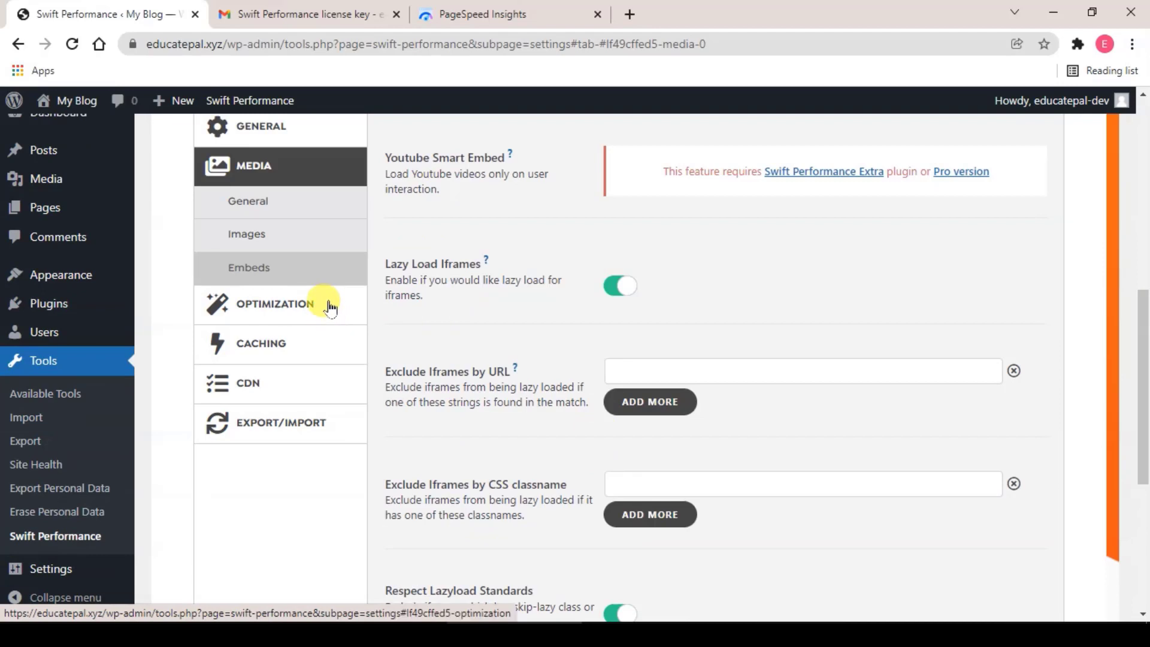
Turn Optimize Prebuild Only off, leaving Disable Emojis, Collect domains and Normalize Static Resources on.
{"action": "left_click", "coordinate": [330, 308]}
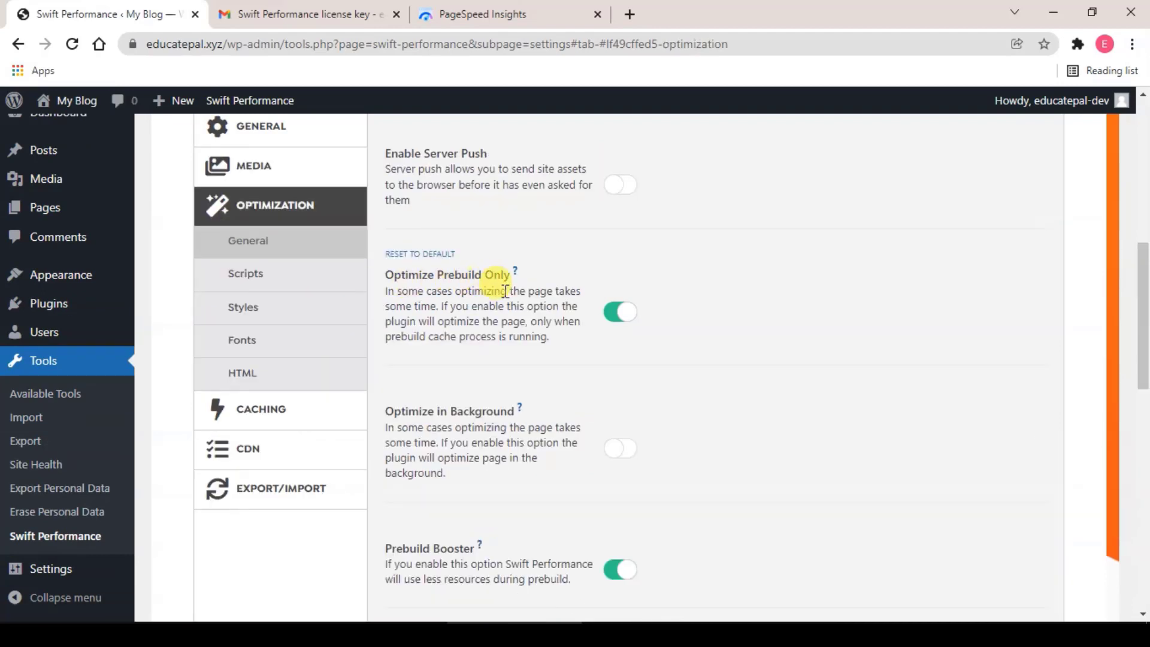
{"action": "left_click", "coordinate": [623, 314]}
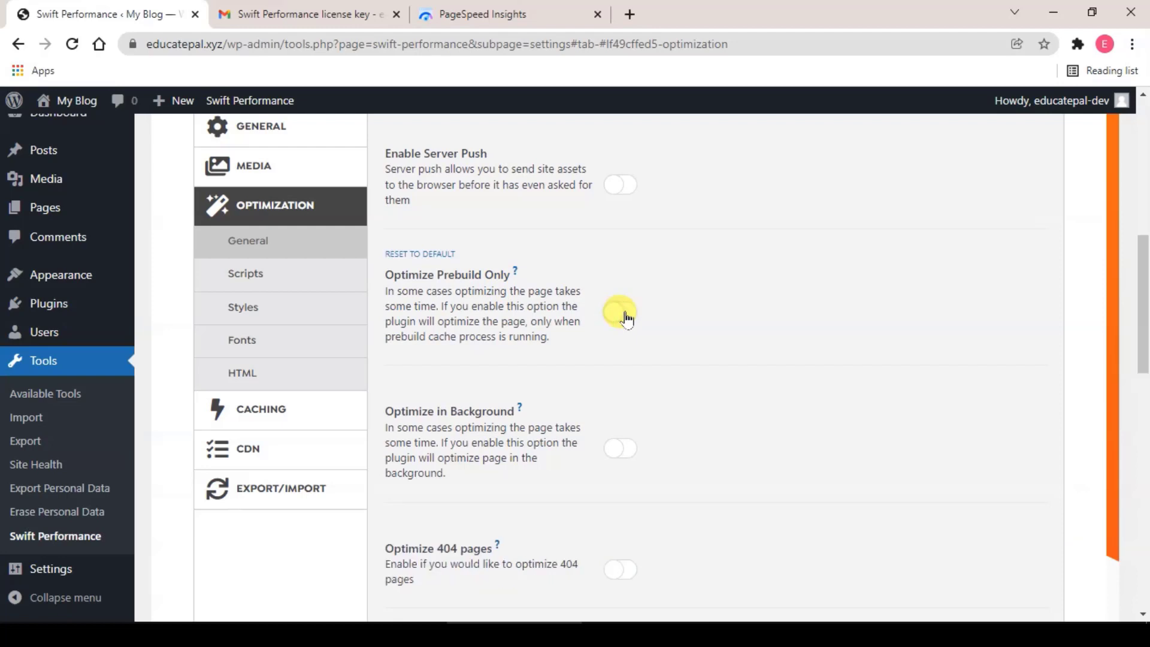
{"action": "scroll", "coordinate": [629, 330], "scroll_direction": "down", "scroll_amount": 5}
{"action": "scroll", "coordinate": [629, 347], "scroll_direction": "down", "scroll_amount": 1}
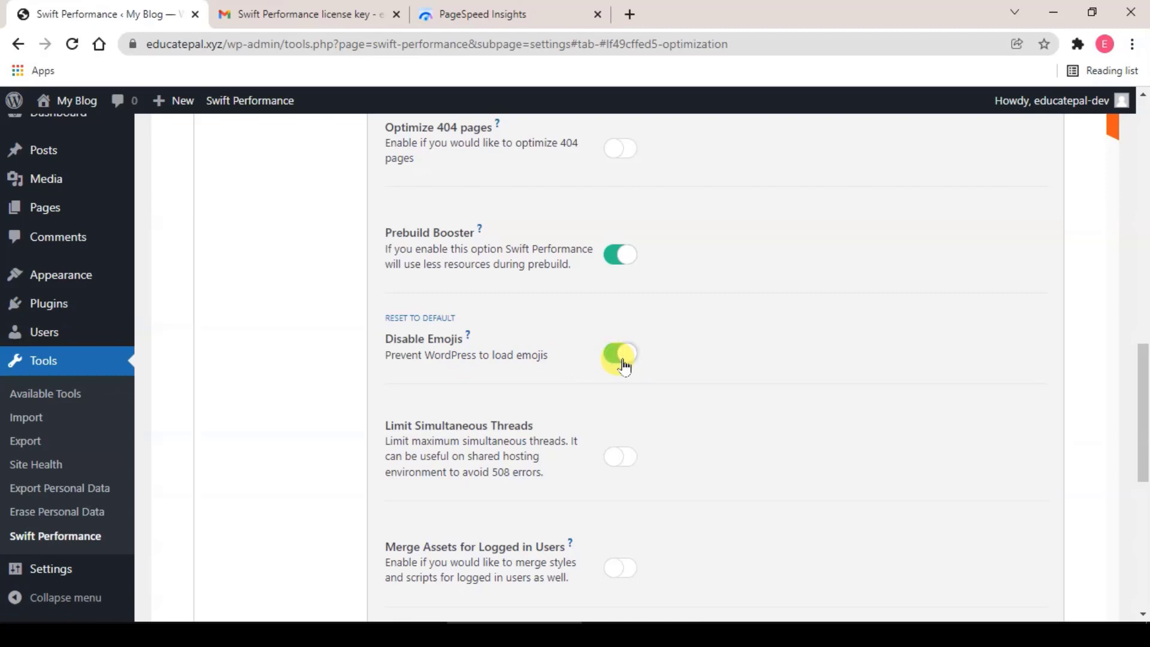
{"action": "scroll", "coordinate": [624, 371], "scroll_direction": "down", "scroll_amount": 7}
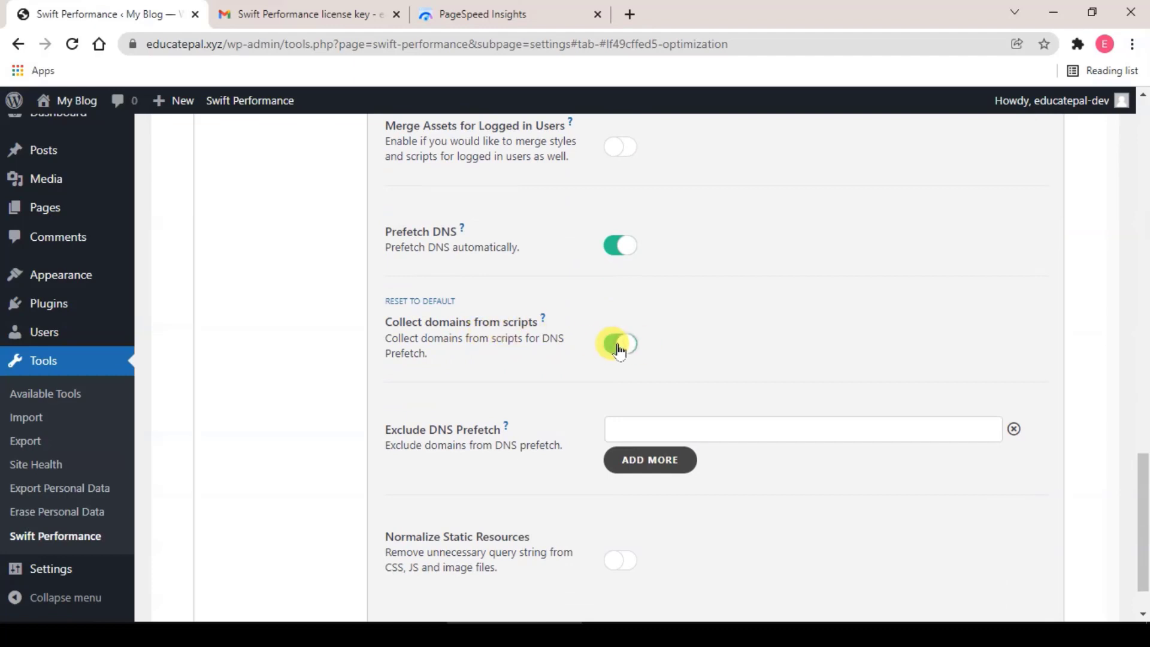
{"action": "scroll", "coordinate": [599, 362], "scroll_direction": "down", "scroll_amount": 1}
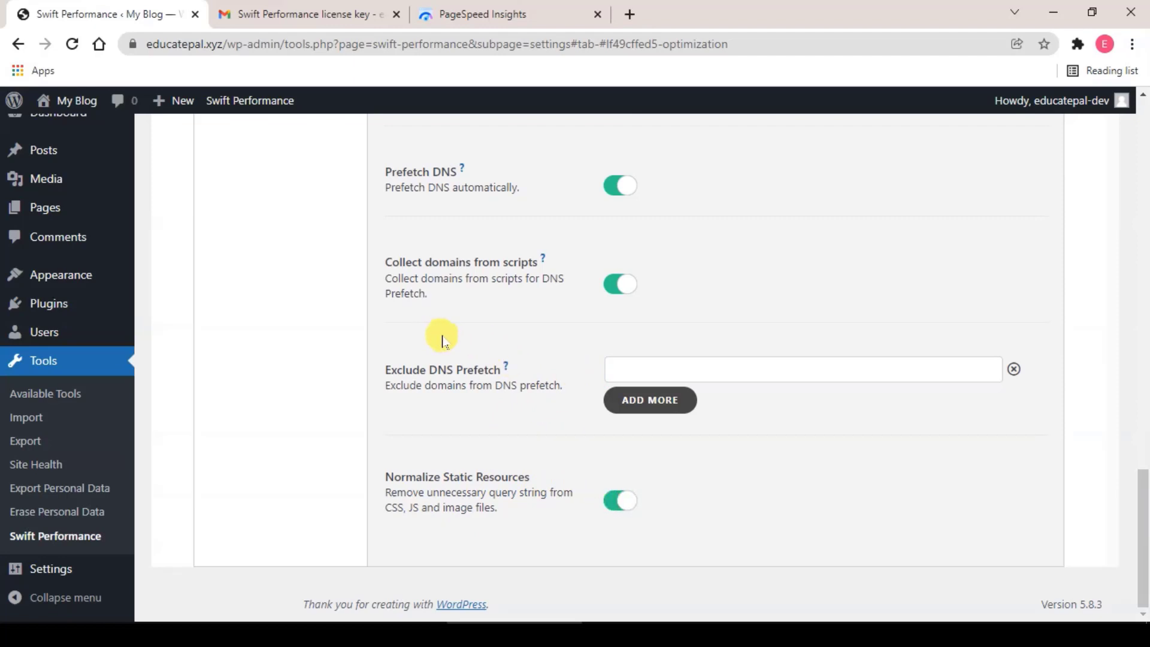
{"action": "scroll", "coordinate": [359, 321], "scroll_direction": "up", "scroll_amount": 4}
{"action": "scroll", "coordinate": [359, 320], "scroll_direction": "up", "scroll_amount": 10}
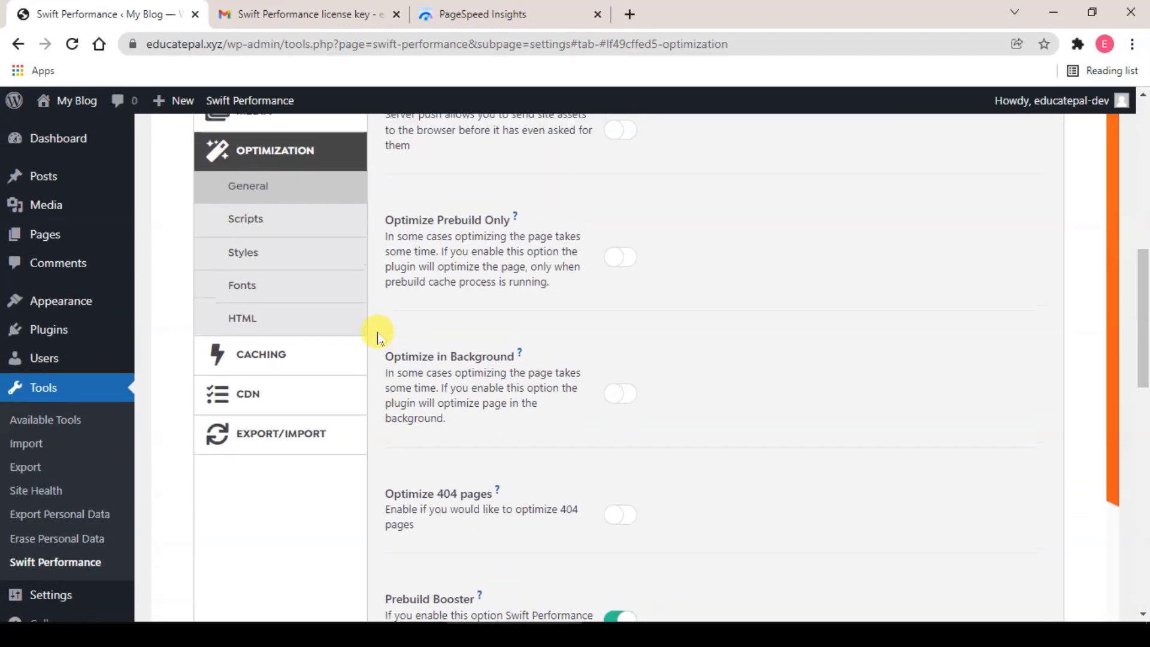
Switch off Merge Scripts in the Optimization Scripts settings.
{"action": "left_click", "coordinate": [296, 301]}
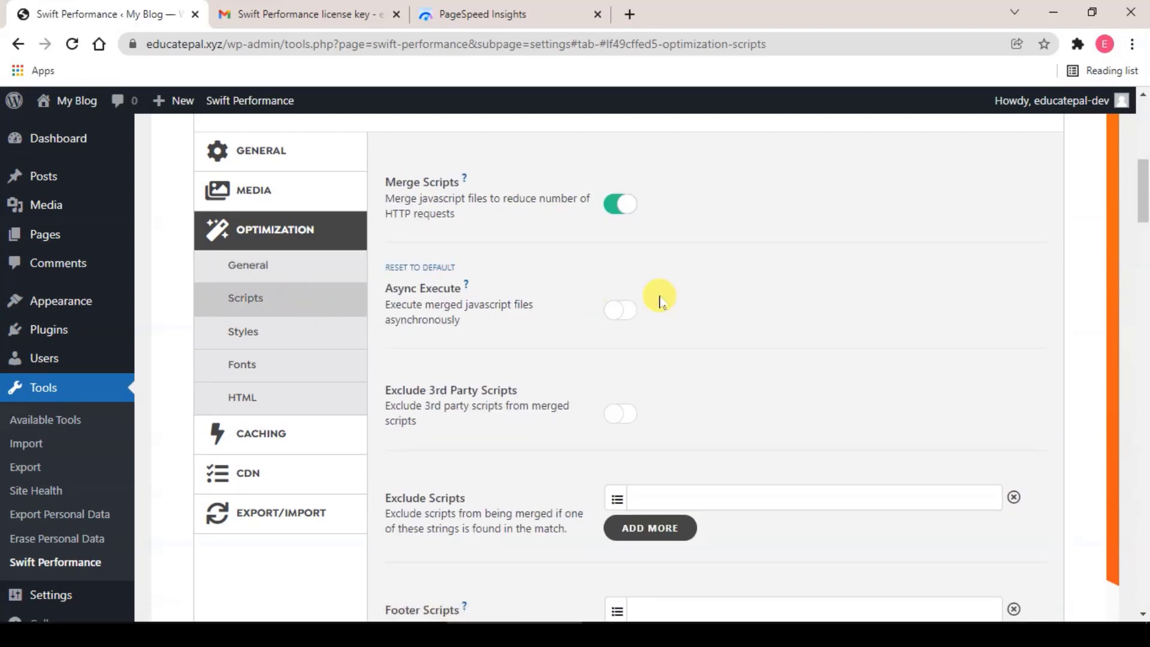
{"action": "left_click", "coordinate": [619, 204]}
{"action": "scroll", "coordinate": [636, 318], "scroll_direction": "down", "scroll_amount": 10}
{"action": "scroll", "coordinate": [638, 317], "scroll_direction": "up", "scroll_amount": 15}
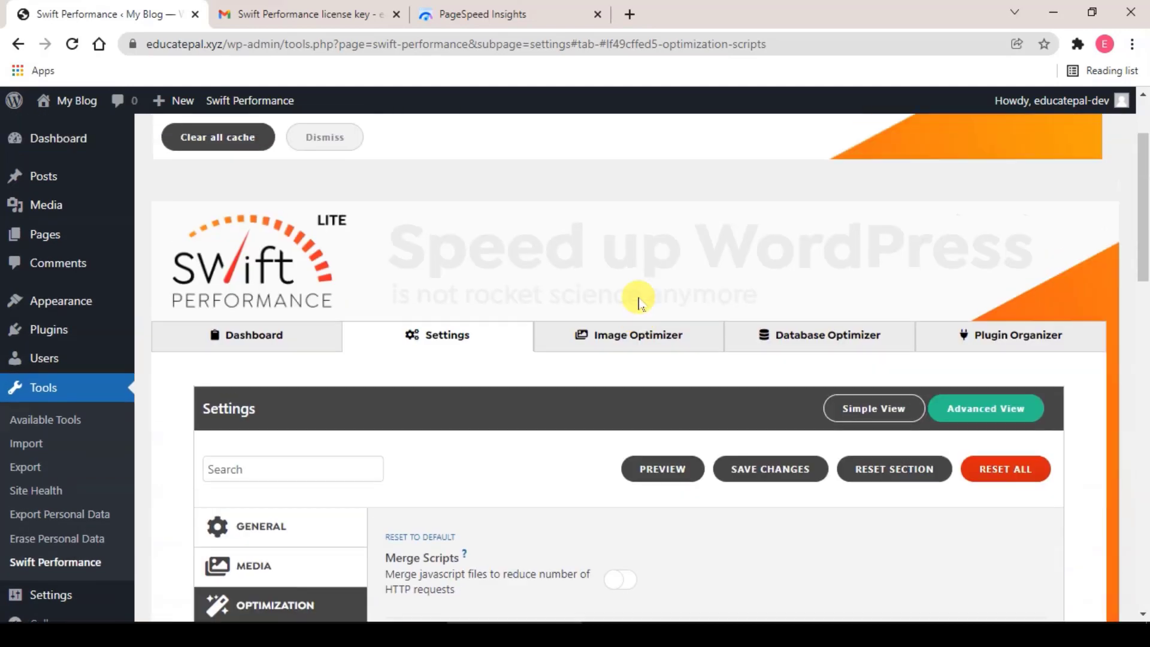
{"action": "scroll", "coordinate": [639, 308], "scroll_direction": "down", "scroll_amount": 3}
{"action": "scroll", "coordinate": [638, 309], "scroll_direction": "down", "scroll_amount": 3}
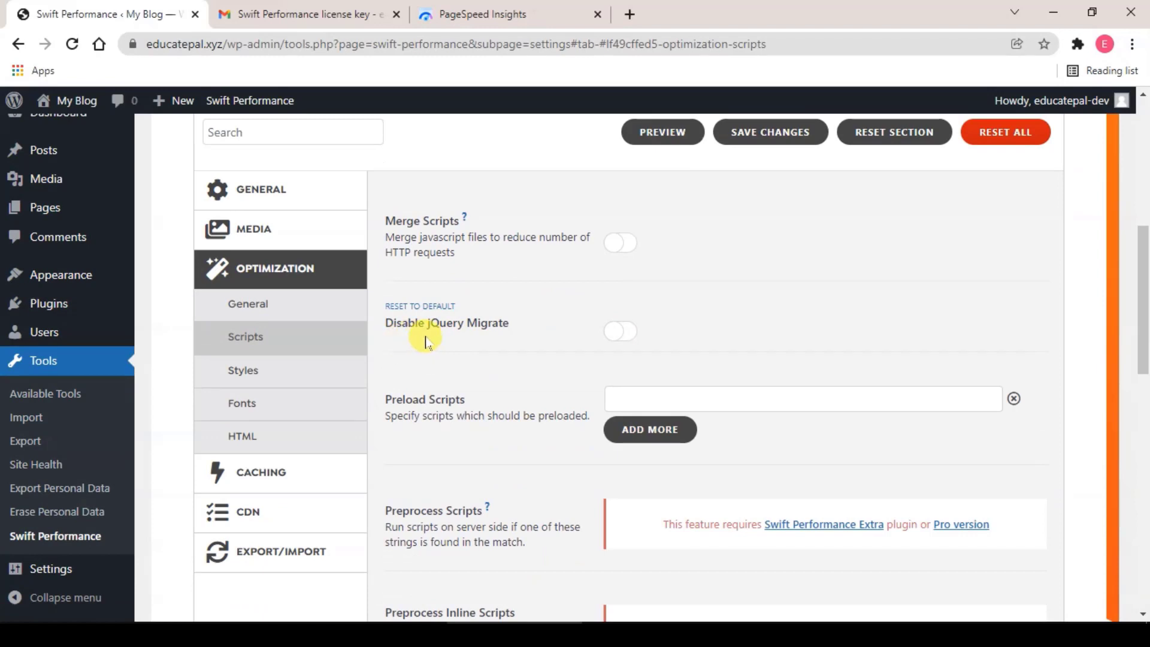
Turn on Disable jQuery Migrate and switch off Merge Styles under Styles.
{"action": "left_click", "coordinate": [633, 341]}
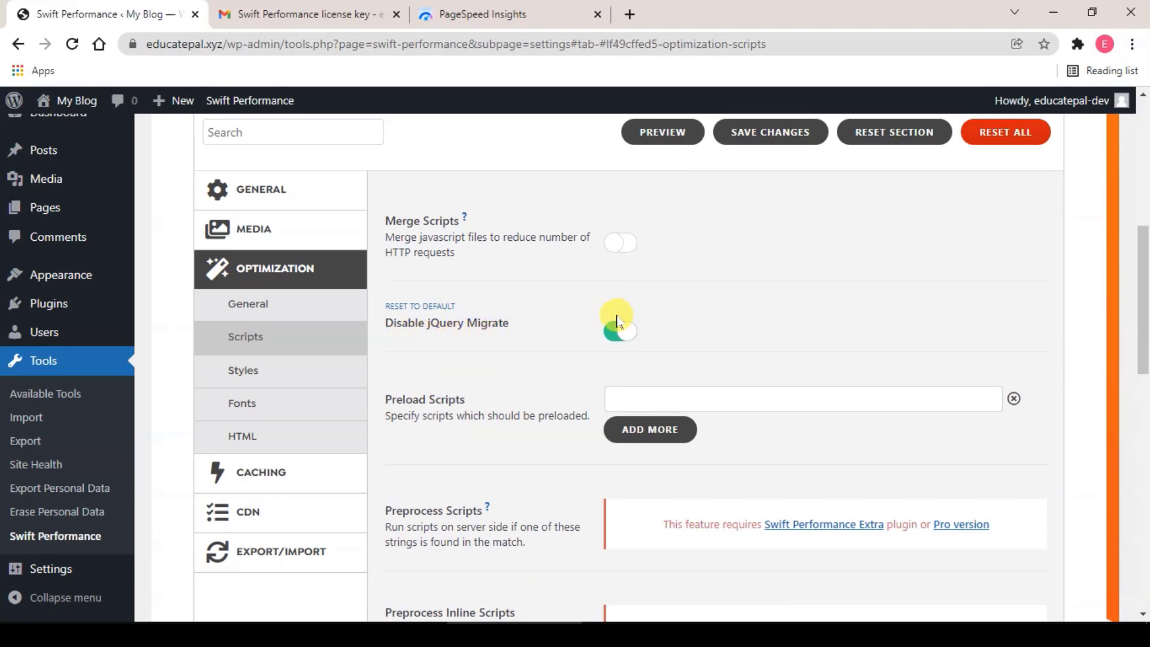
{"action": "left_click", "coordinate": [339, 375]}
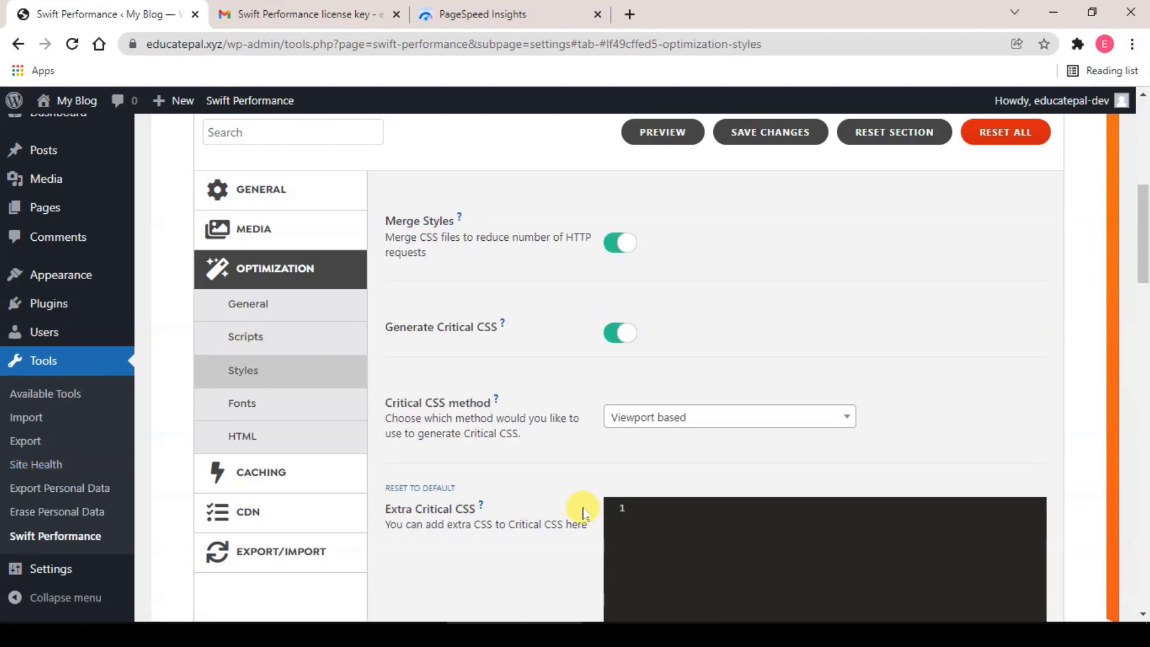
{"action": "left_click", "coordinate": [619, 246]}
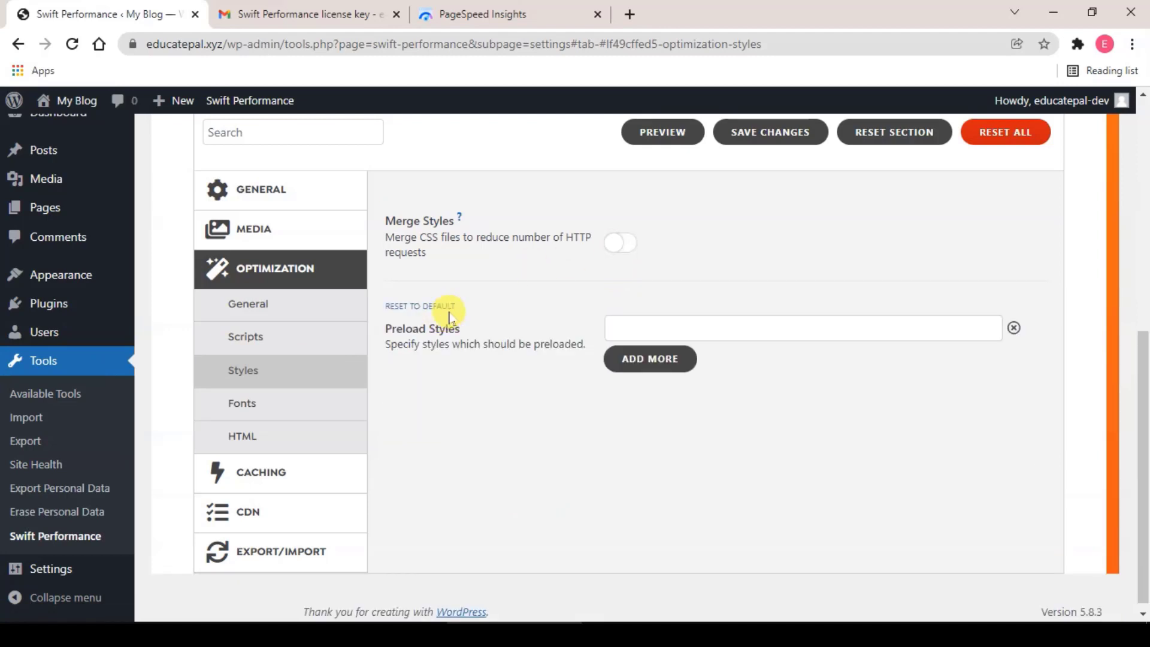
Switch off Fix Invalid HTML in Optimization > HTML, then bring up Caching General.
{"action": "left_click", "coordinate": [266, 412]}
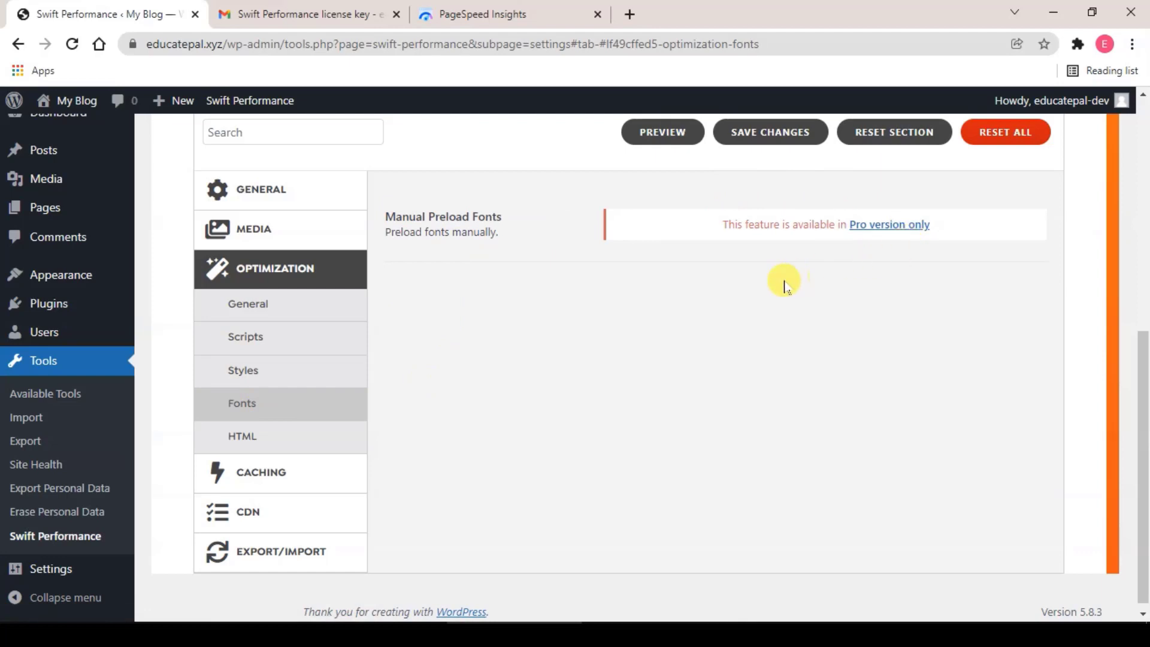
{"action": "left_click", "coordinate": [286, 446]}
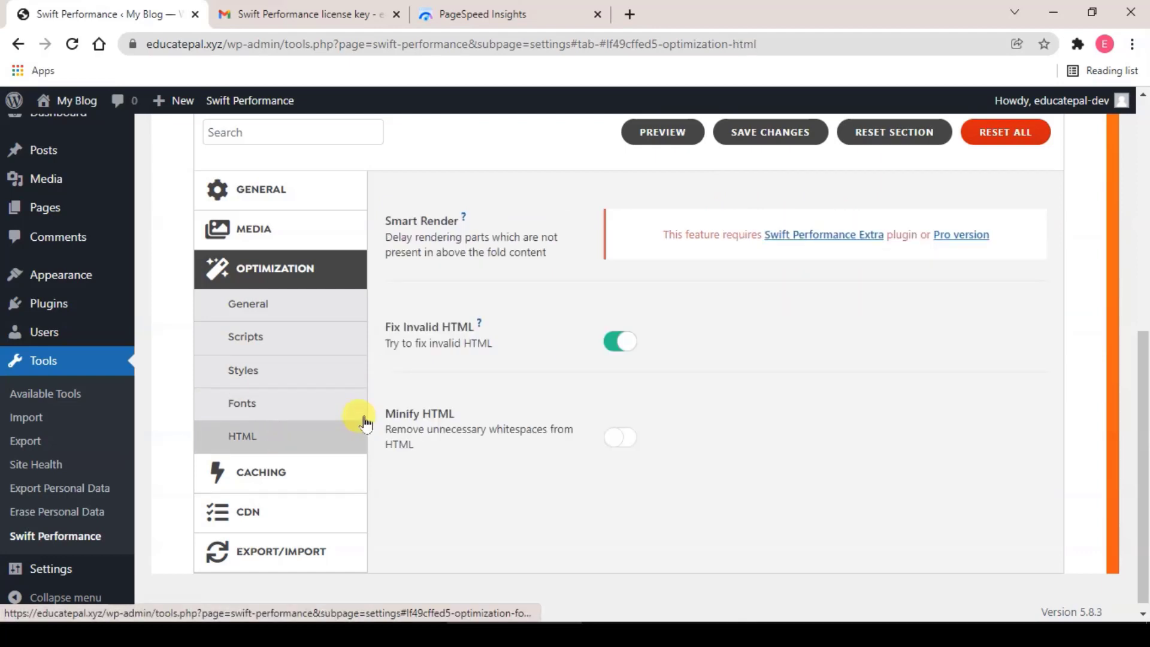
{"action": "left_click", "coordinate": [614, 345]}
{"action": "scroll", "coordinate": [423, 427], "scroll_direction": "down", "scroll_amount": 1}
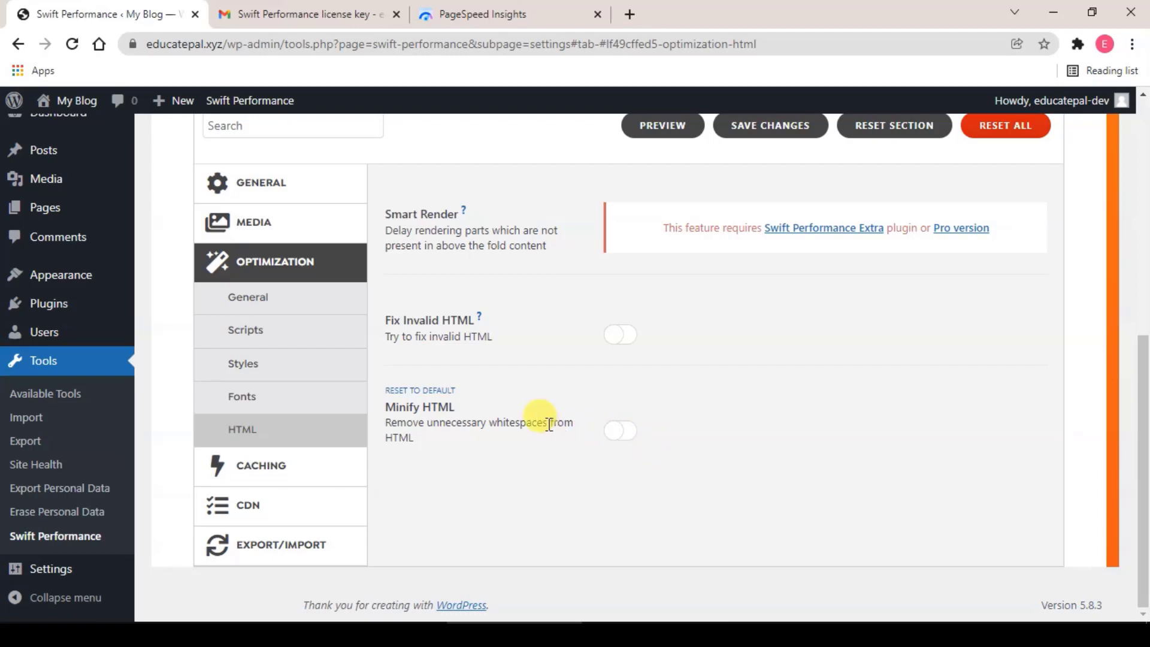
{"action": "left_click", "coordinate": [307, 465]}
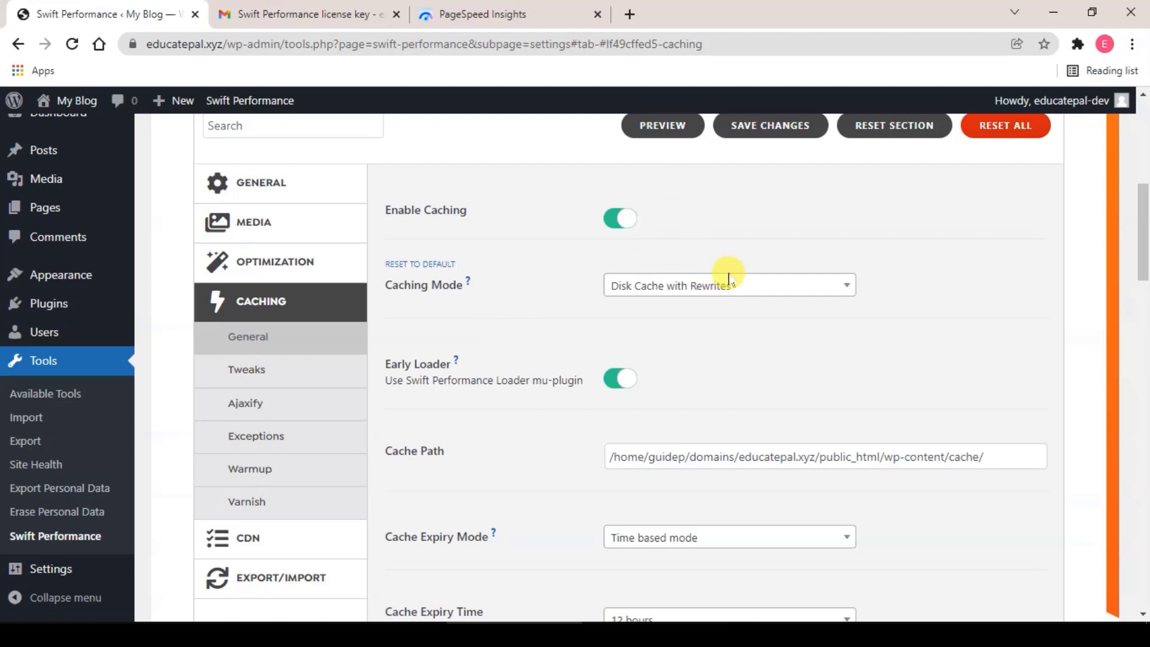
Keep Disk Cache with Rewrites and set Cache Expiry Mode to Action based mode.
{"action": "left_click", "coordinate": [756, 286]}
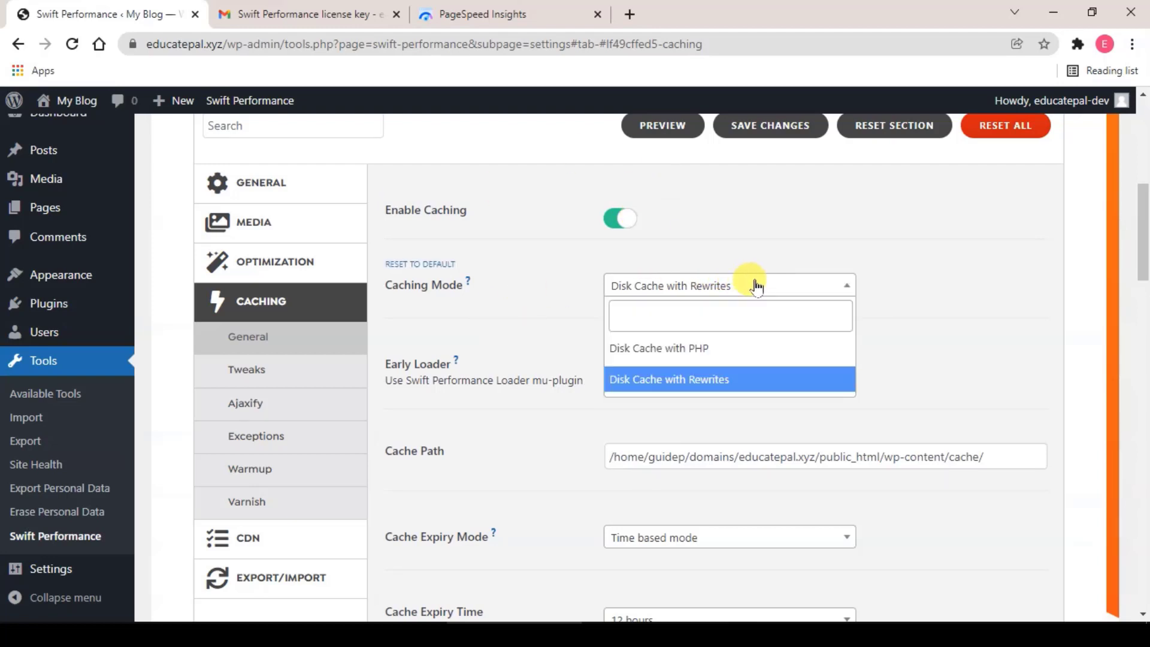
{"action": "left_click", "coordinate": [731, 386]}
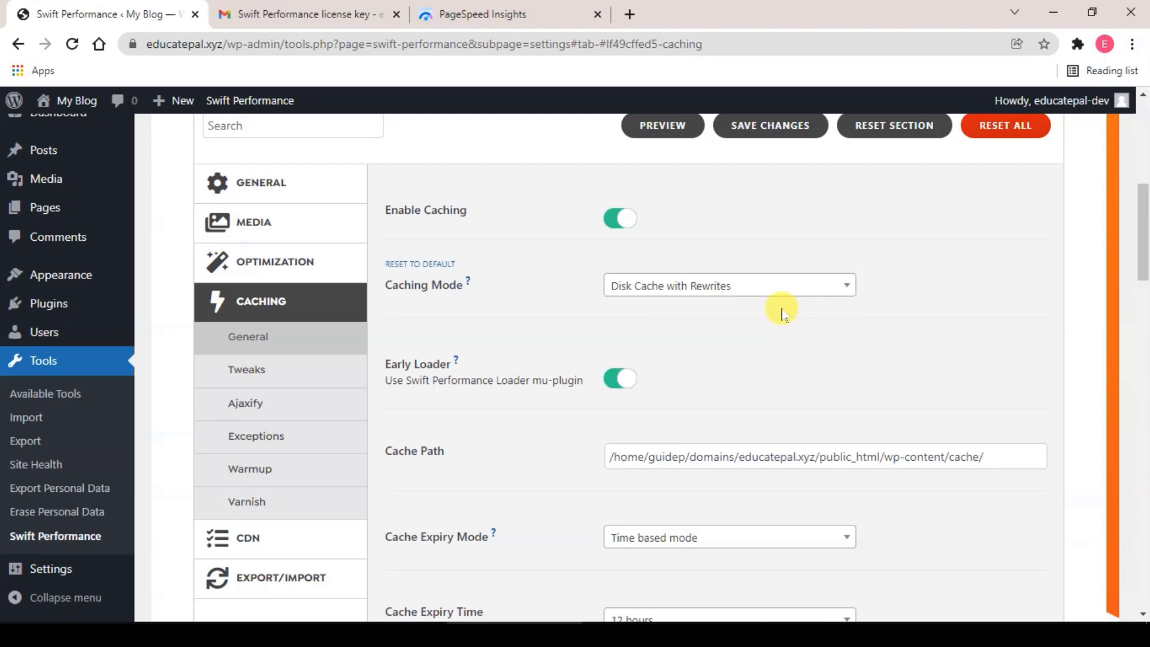
{"action": "scroll", "coordinate": [782, 310], "scroll_direction": "down", "scroll_amount": 3}
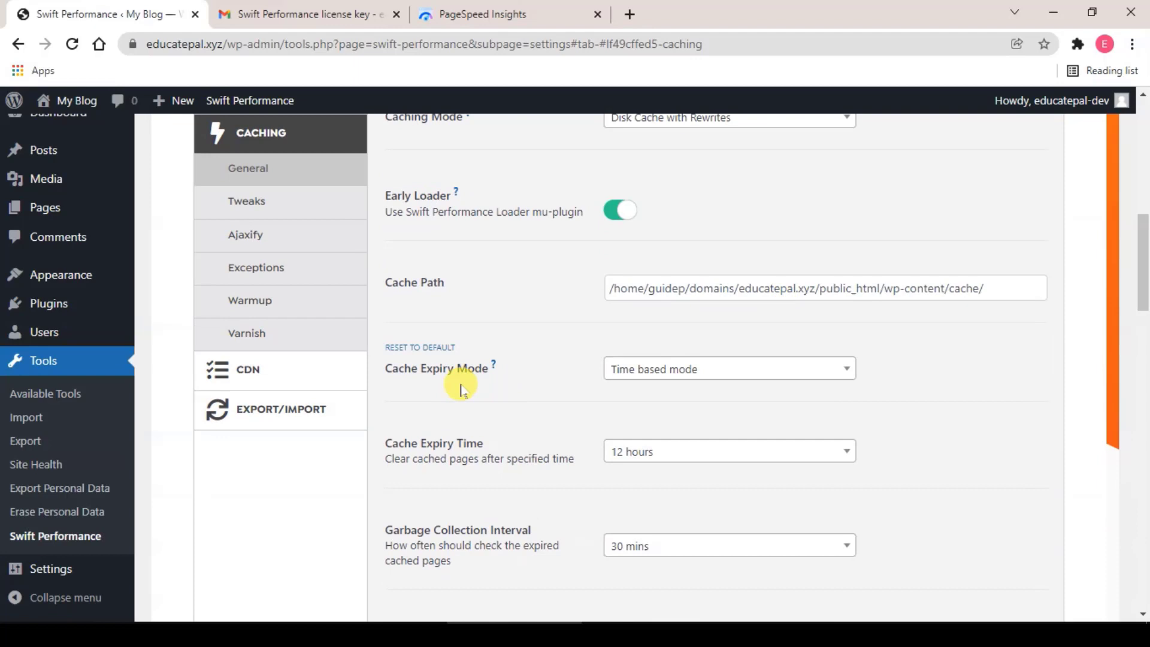
{"action": "left_click", "coordinate": [720, 370]}
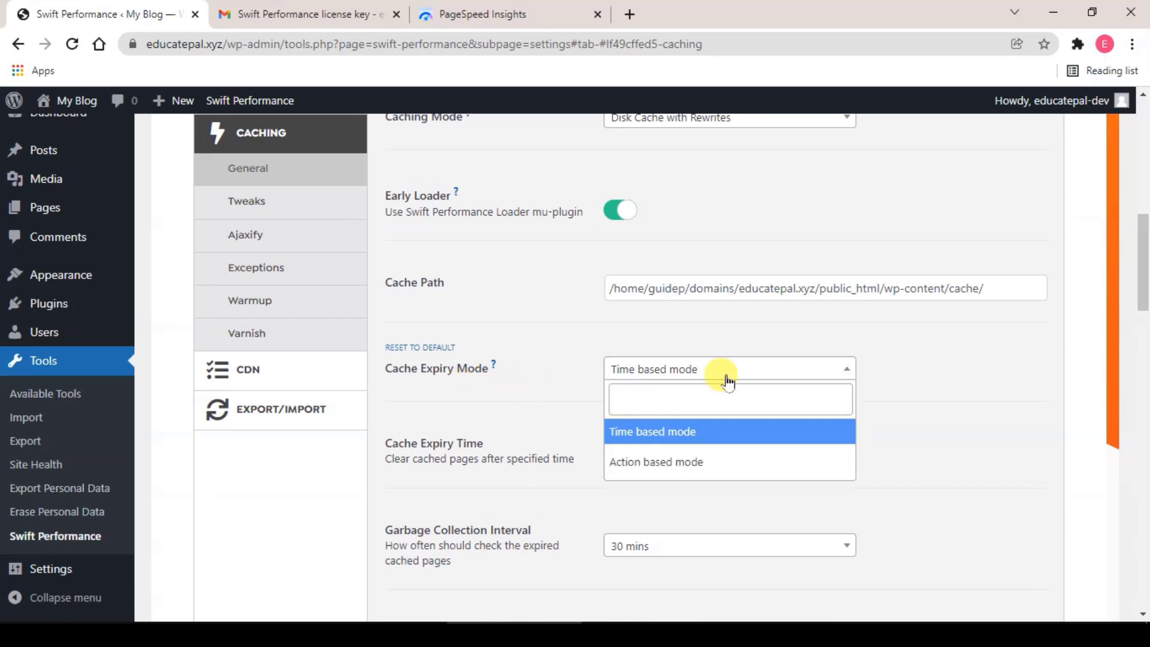
{"action": "left_click", "coordinate": [745, 465]}
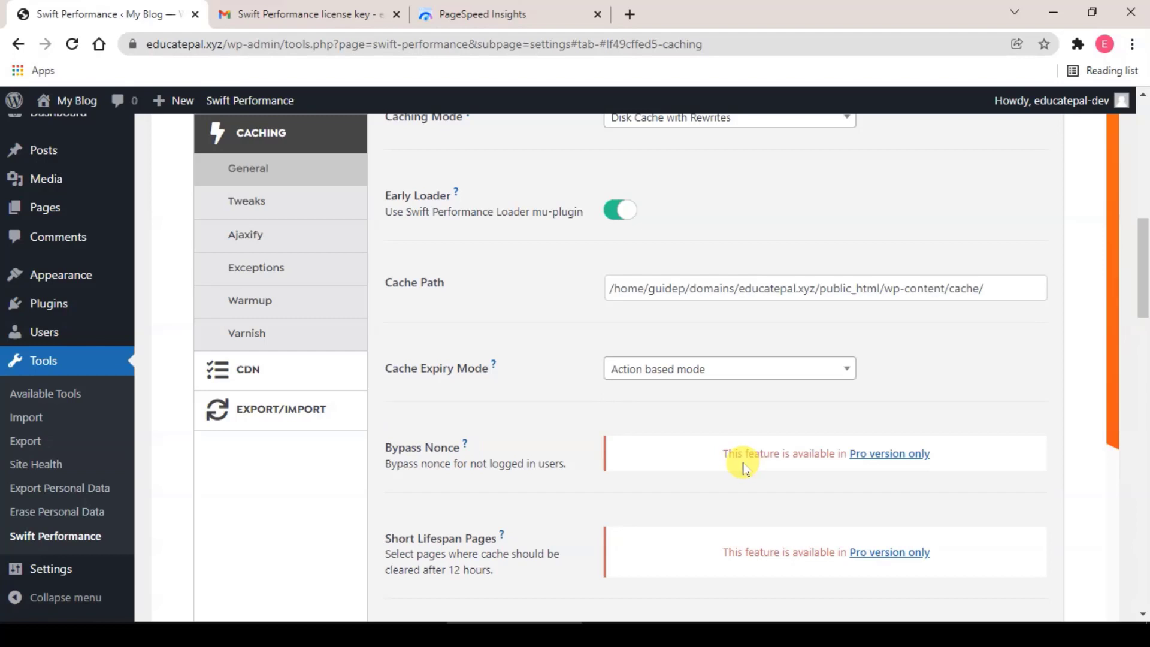
Enable Cache Sitemap further down the Caching General settings.
{"action": "scroll", "coordinate": [743, 467], "scroll_direction": "down", "scroll_amount": 10}
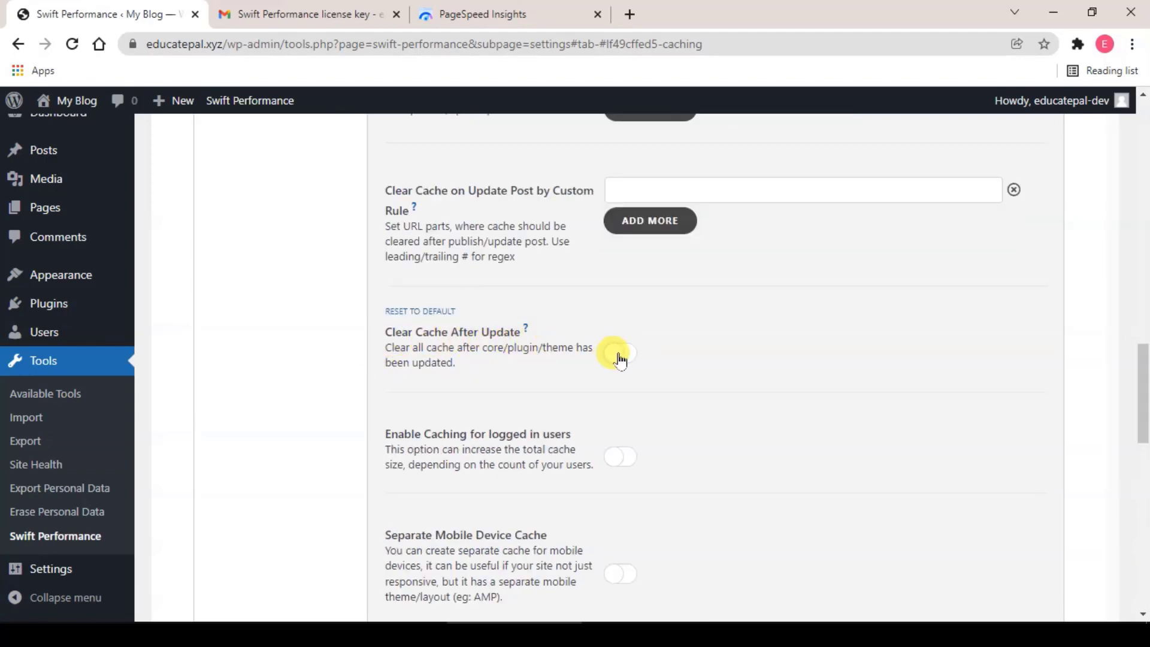
{"action": "scroll", "coordinate": [696, 380], "scroll_direction": "down", "scroll_amount": 3}
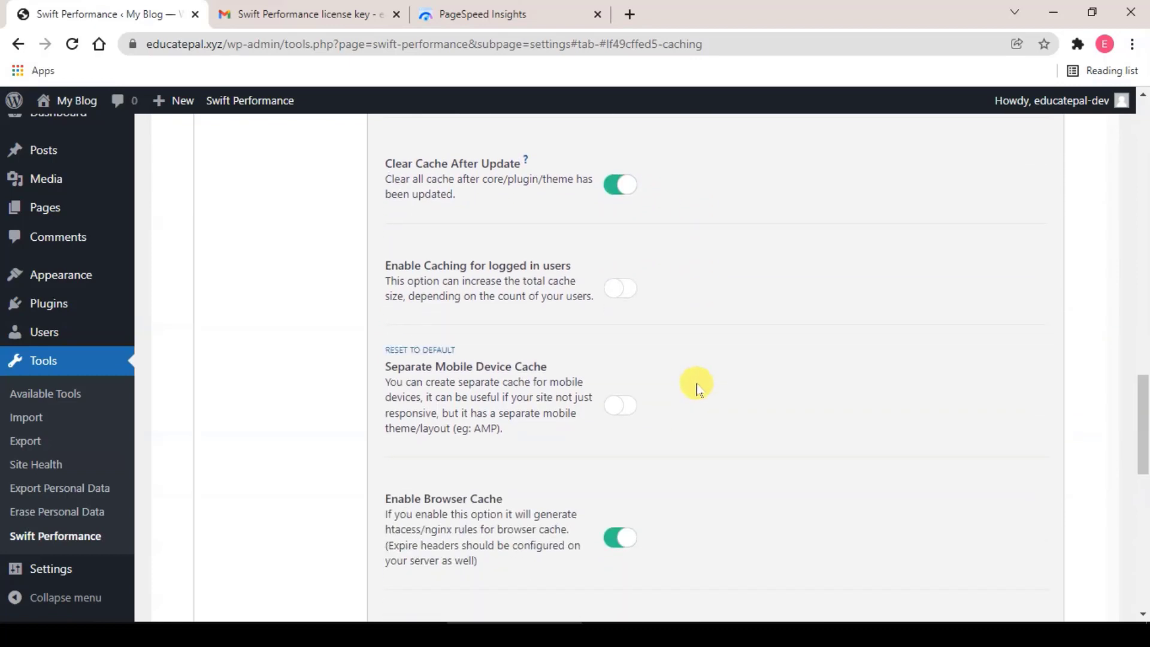
{"action": "scroll", "coordinate": [696, 388], "scroll_direction": "down", "scroll_amount": 3}
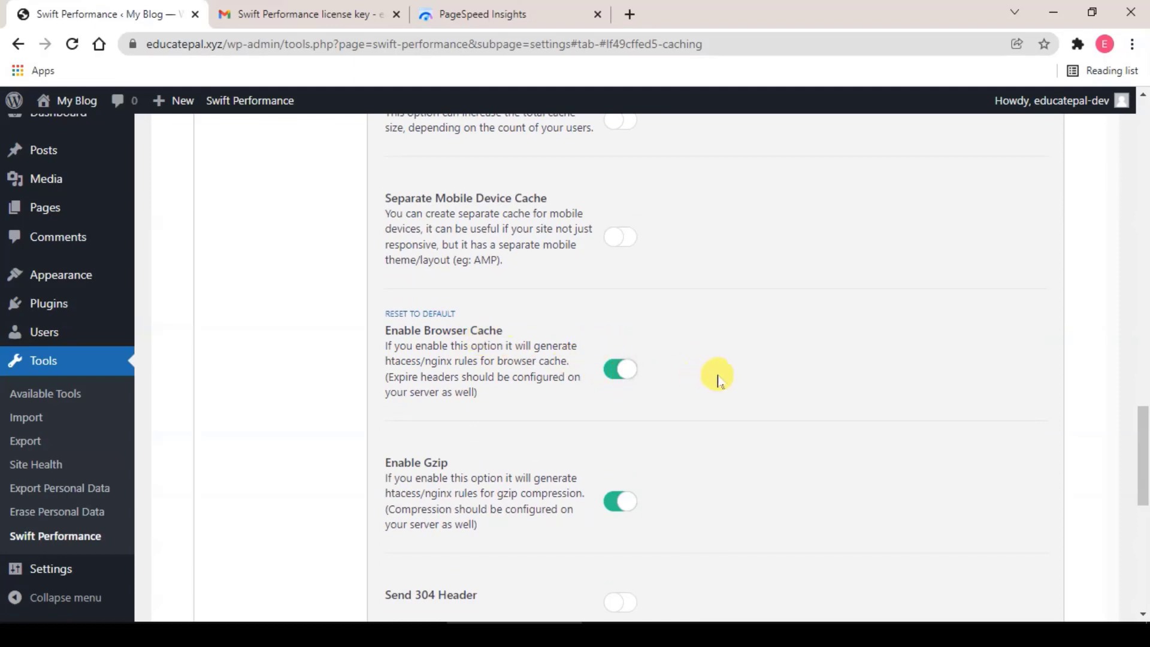
{"action": "scroll", "coordinate": [719, 377], "scroll_direction": "down", "scroll_amount": 3}
{"action": "scroll", "coordinate": [721, 381], "scroll_direction": "down", "scroll_amount": 5}
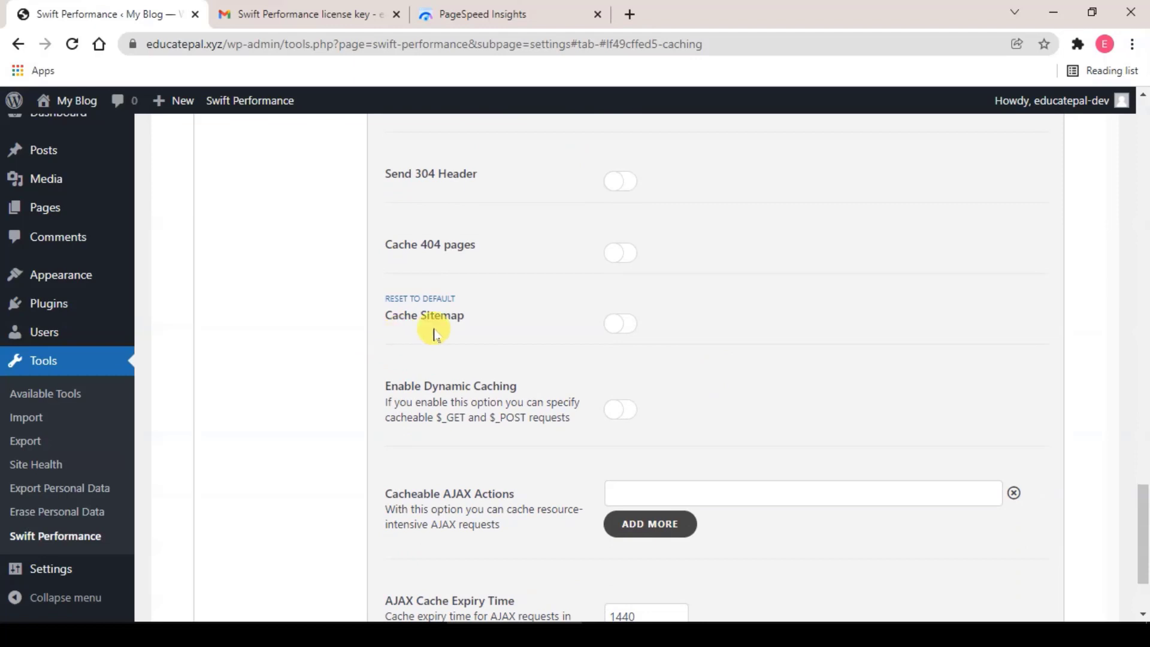
{"action": "left_click", "coordinate": [621, 325]}
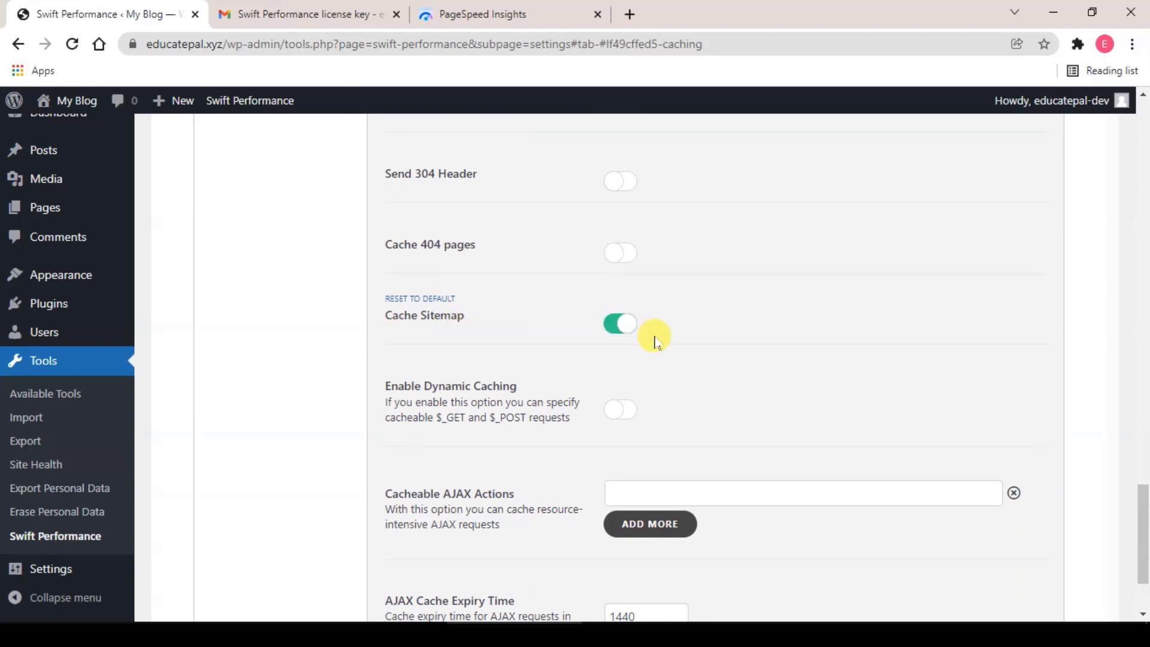
{"action": "scroll", "coordinate": [656, 343], "scroll_direction": "down", "scroll_amount": 2}
{"action": "scroll", "coordinate": [657, 345], "scroll_direction": "up", "scroll_amount": 12}
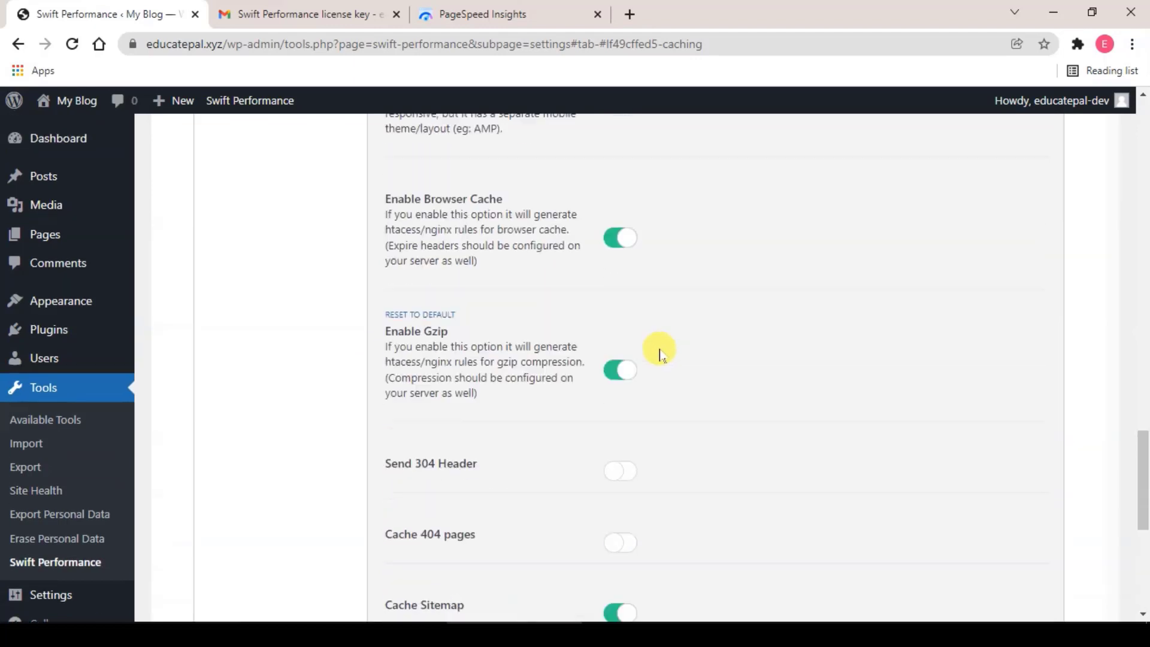
{"action": "scroll", "coordinate": [478, 336], "scroll_direction": "up", "scroll_amount": 10}
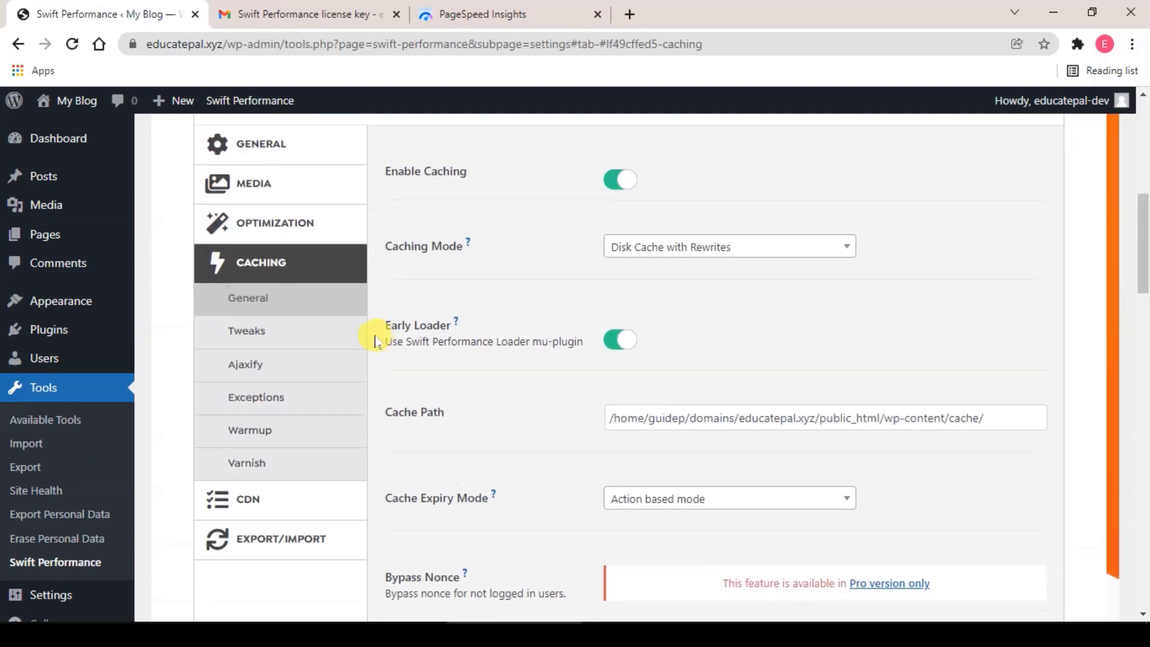
Review Tweaks (Strict Host on) and Ajaxify without changes, then show Caching Exceptions.
{"action": "left_click", "coordinate": [283, 341]}
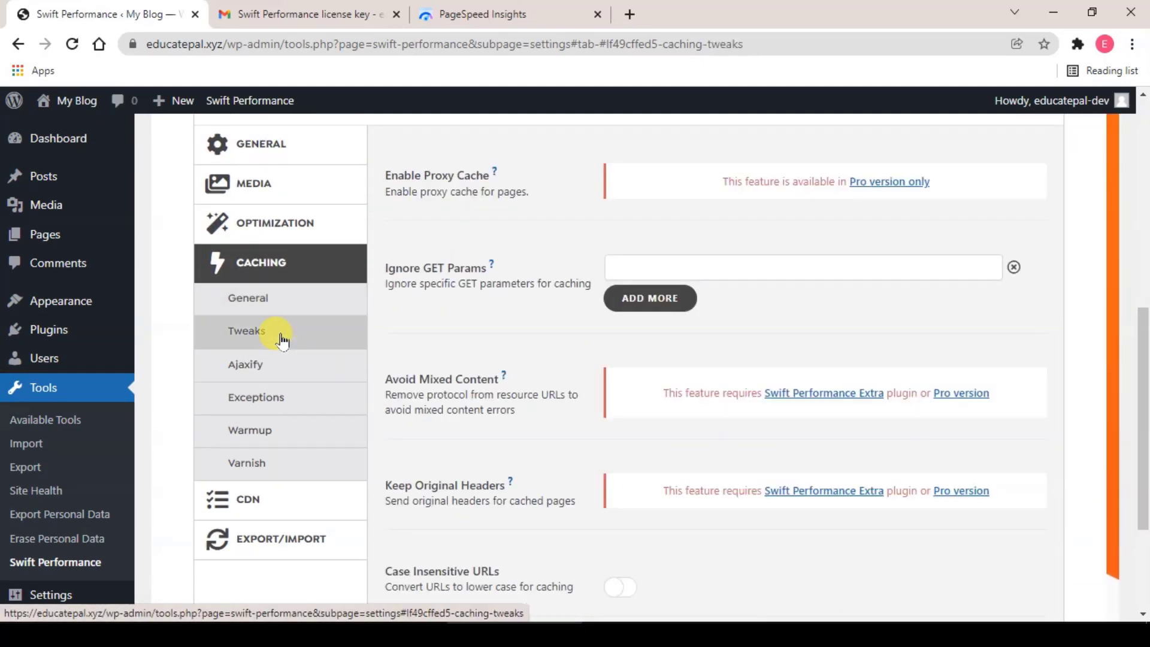
{"action": "scroll", "coordinate": [283, 341], "scroll_direction": "down", "scroll_amount": 3}
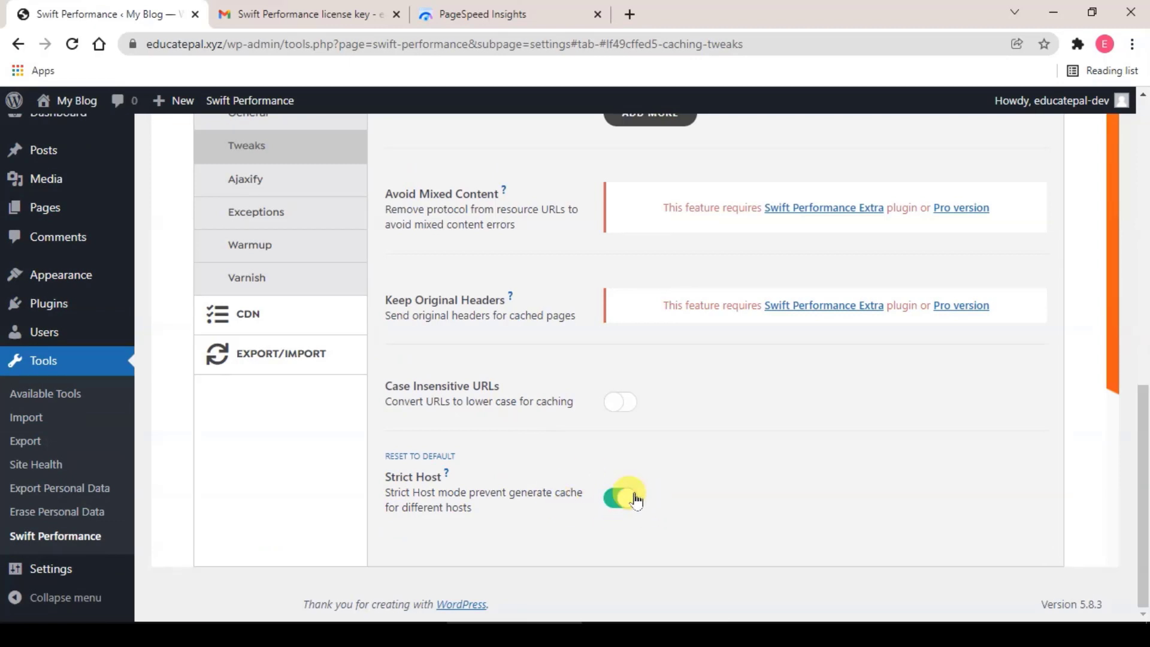
{"action": "left_click", "coordinate": [306, 179]}
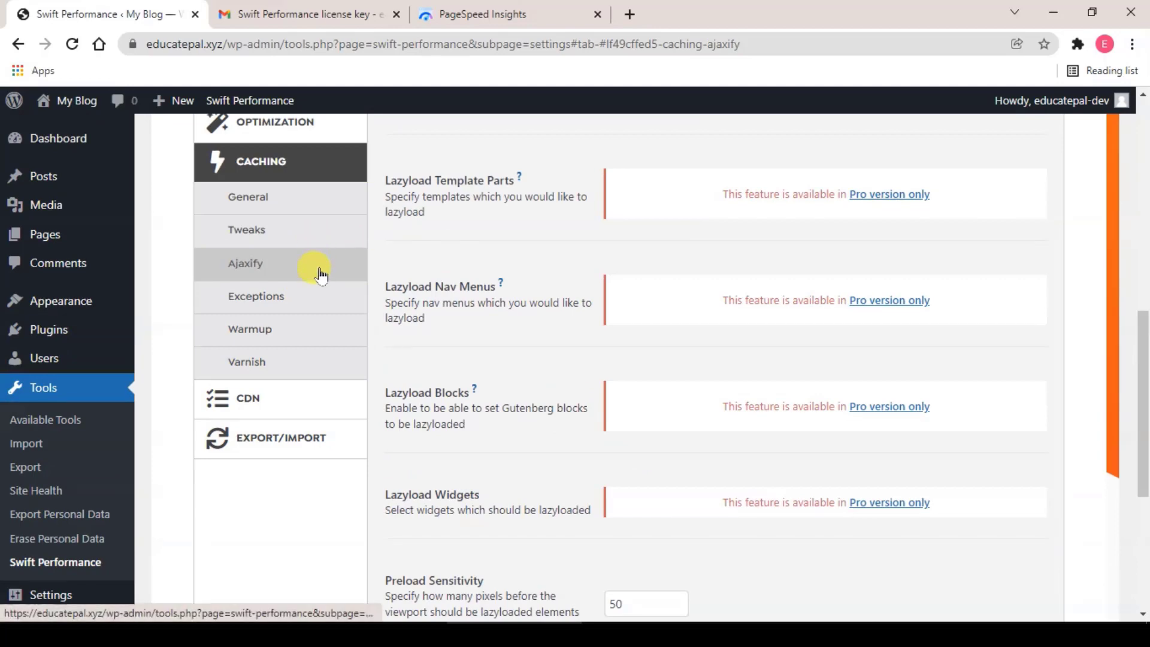
{"action": "scroll", "coordinate": [473, 282], "scroll_direction": "down", "scroll_amount": 5}
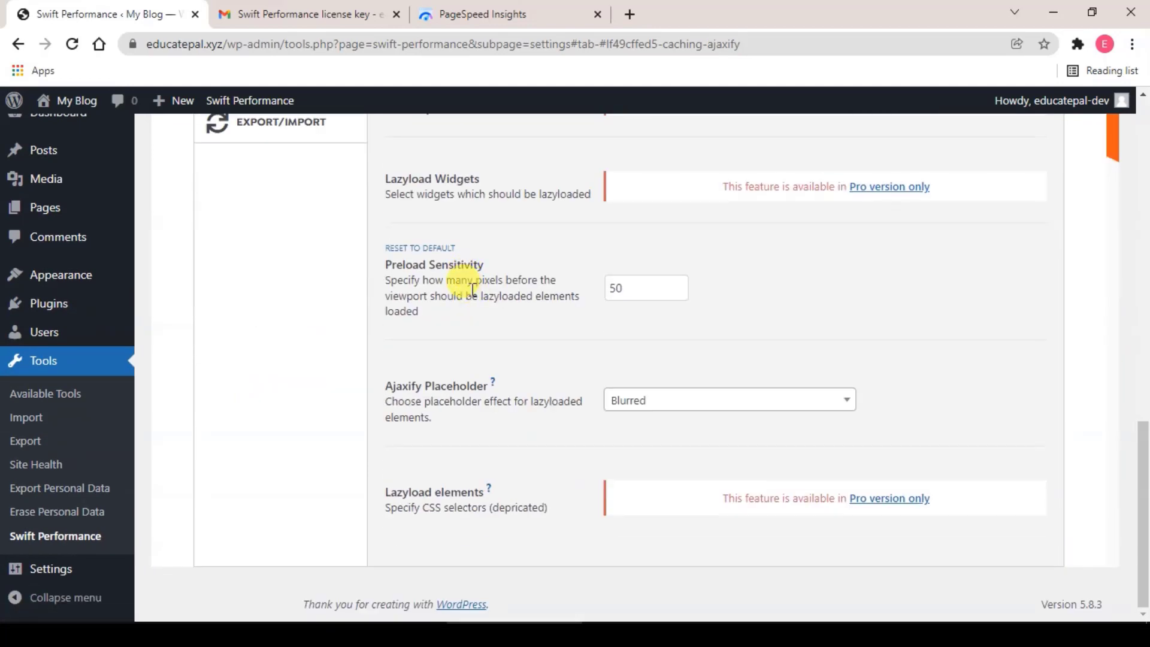
{"action": "scroll", "coordinate": [462, 282], "scroll_direction": "up", "scroll_amount": 4}
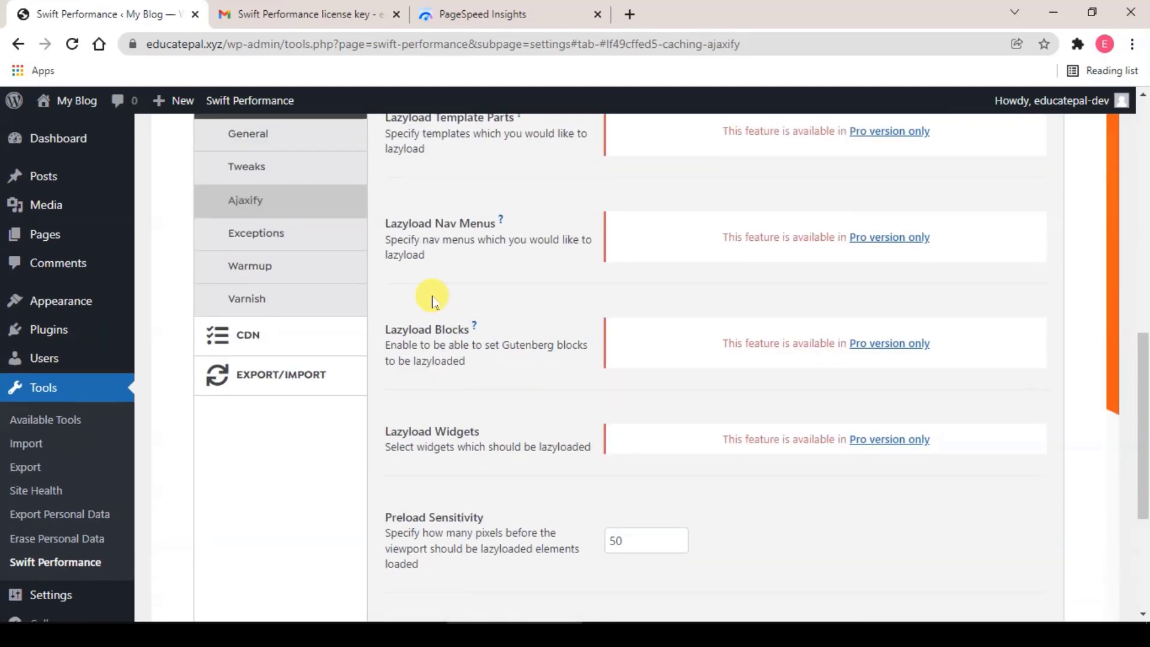
{"action": "left_click", "coordinate": [318, 237]}
Add the Contact us page to the Exclude Pages list in Caching Exceptions.
{"action": "left_click", "coordinate": [484, 379]}
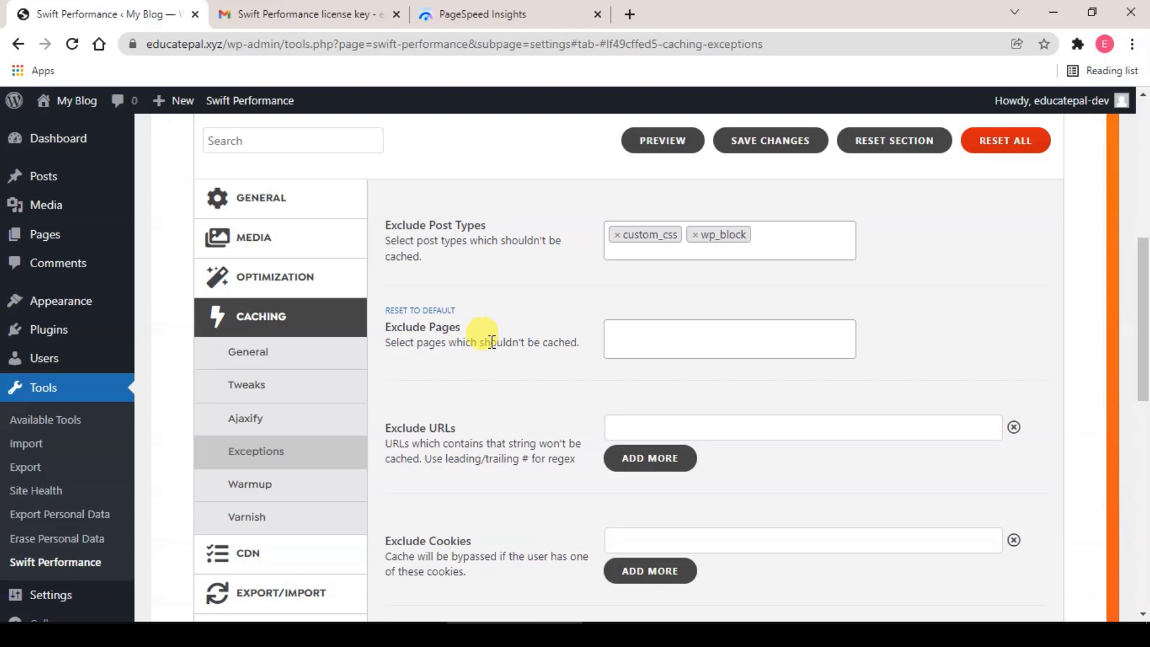
{"action": "left_click", "coordinate": [665, 334]}
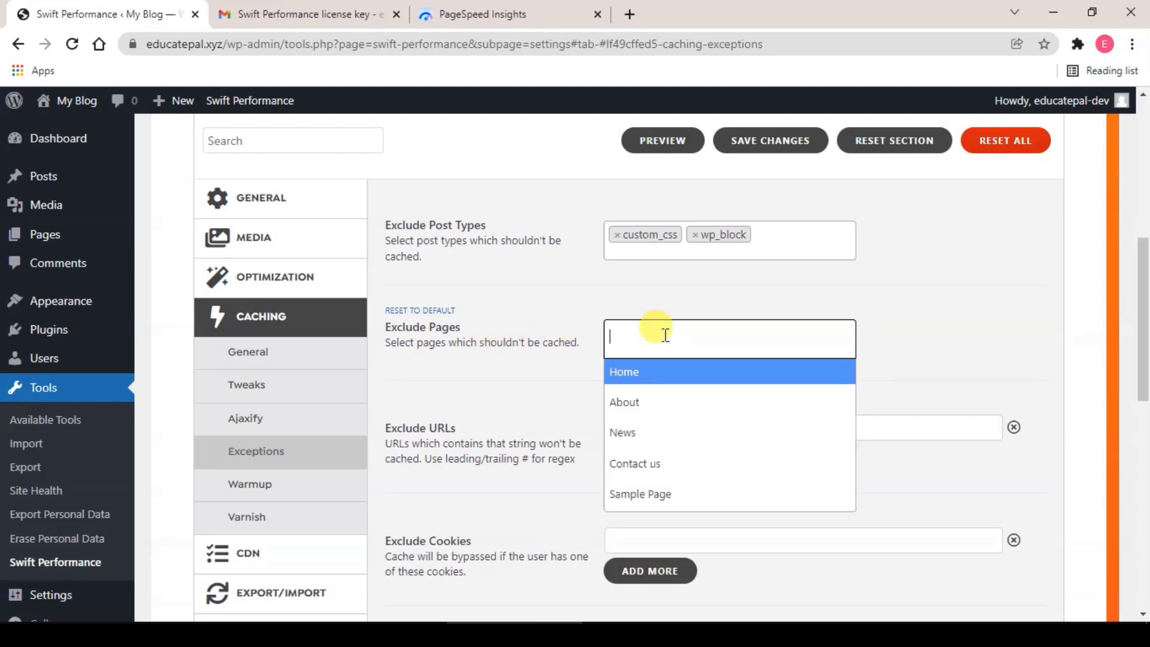
{"action": "left_click", "coordinate": [680, 464]}
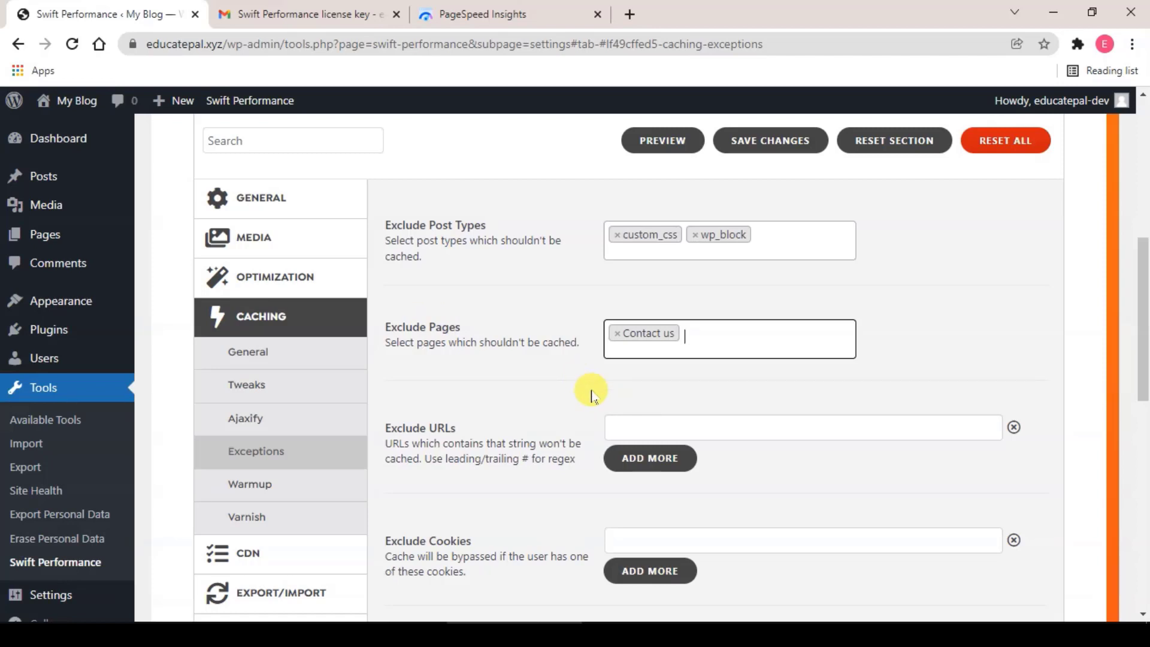
{"action": "scroll", "coordinate": [515, 383], "scroll_direction": "down", "scroll_amount": 1}
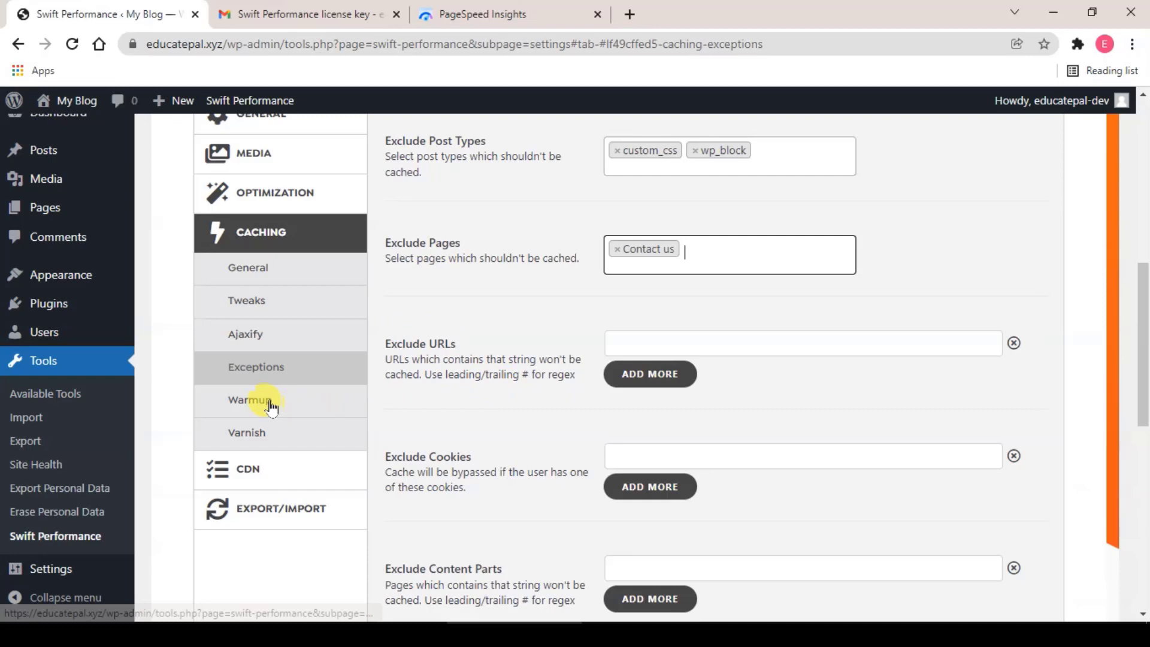
Set the cache warmup prebuild speed to Moderate.
{"action": "left_click", "coordinate": [329, 407]}
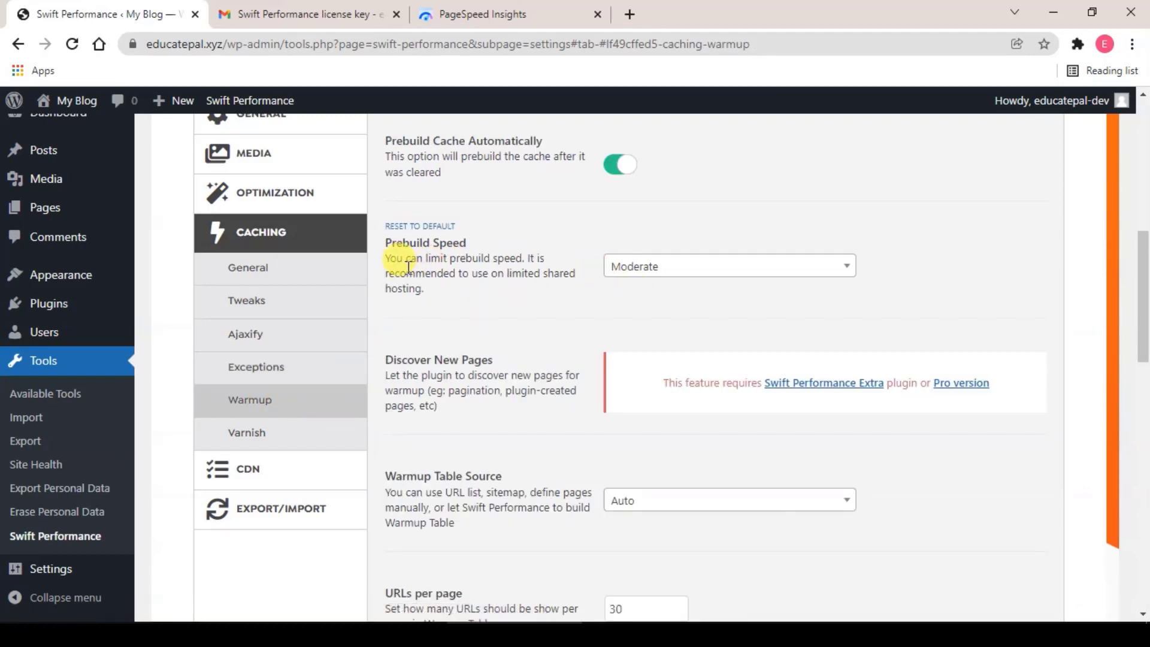
{"action": "left_click", "coordinate": [745, 272]}
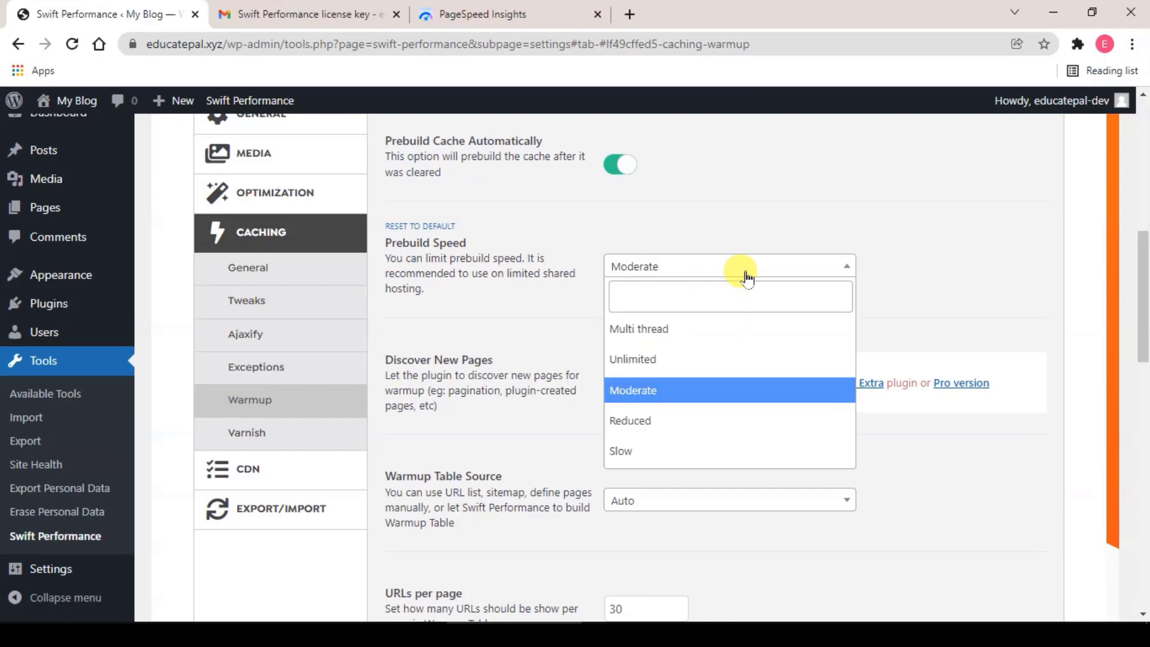
{"action": "left_click", "coordinate": [767, 360]}
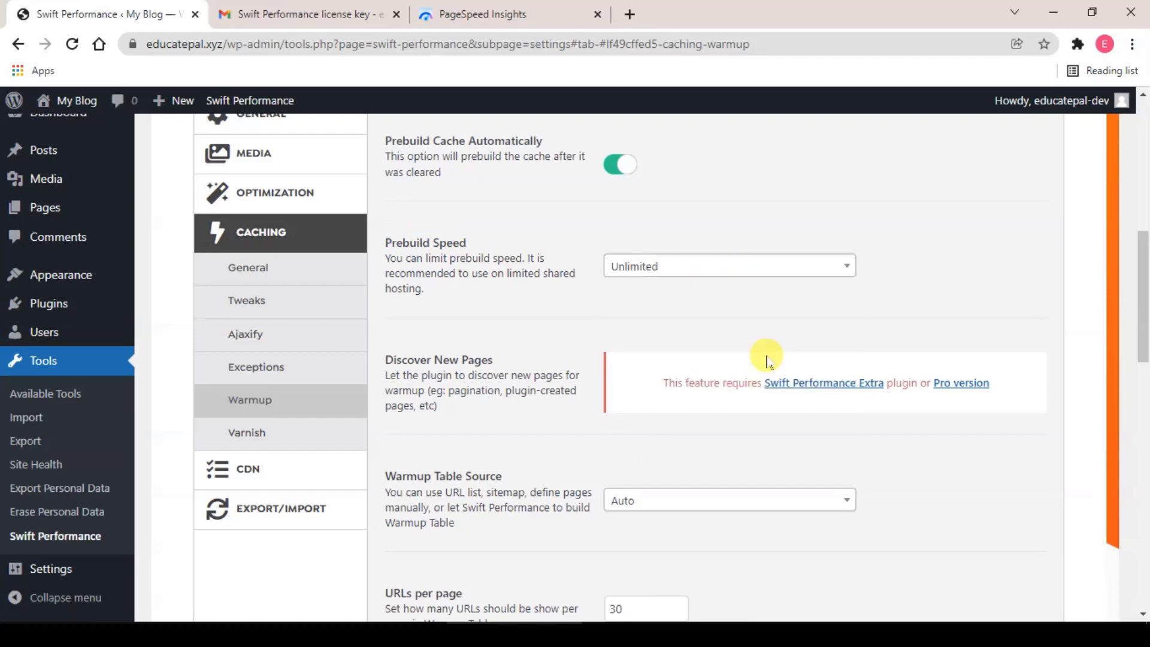
{"action": "left_click", "coordinate": [808, 264]}
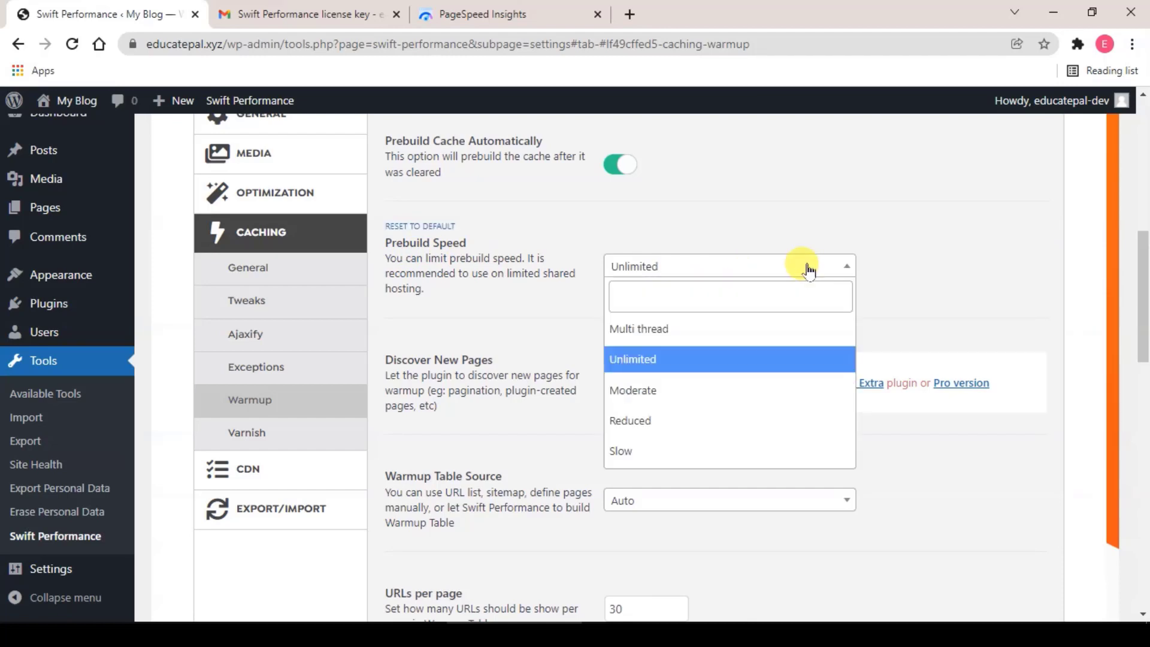
{"action": "left_click", "coordinate": [703, 391]}
{"action": "scroll", "coordinate": [393, 345], "scroll_direction": "down", "scroll_amount": 3}
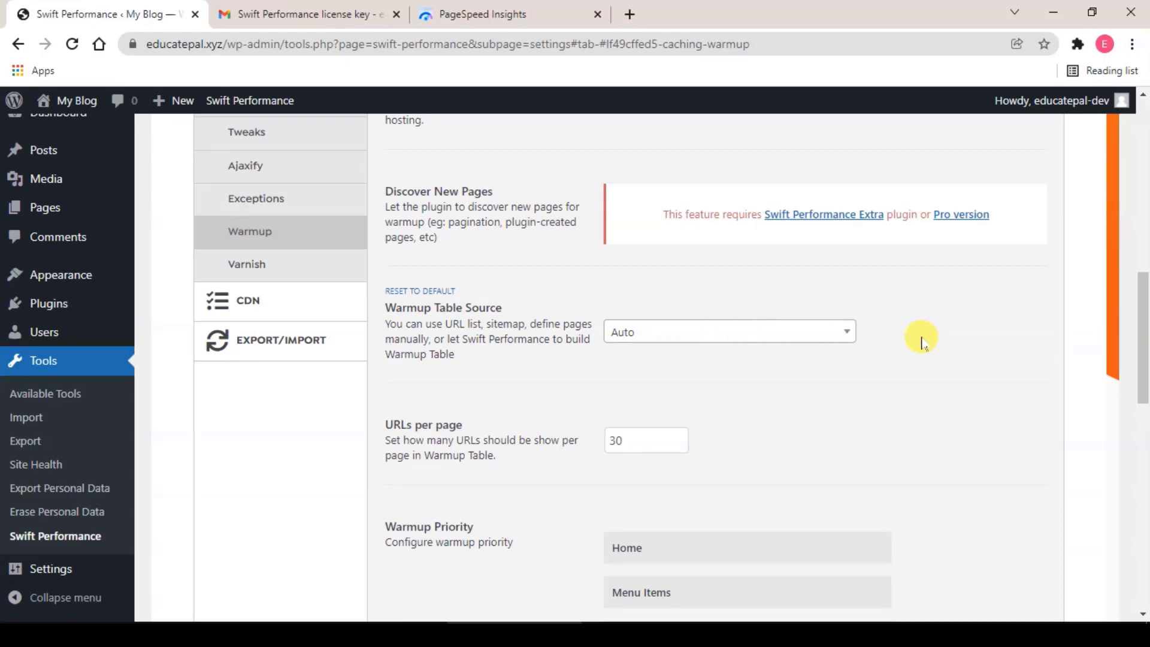
Set Warmup Table Source to Auto and review the remaining warmup options.
{"action": "left_click", "coordinate": [802, 333]}
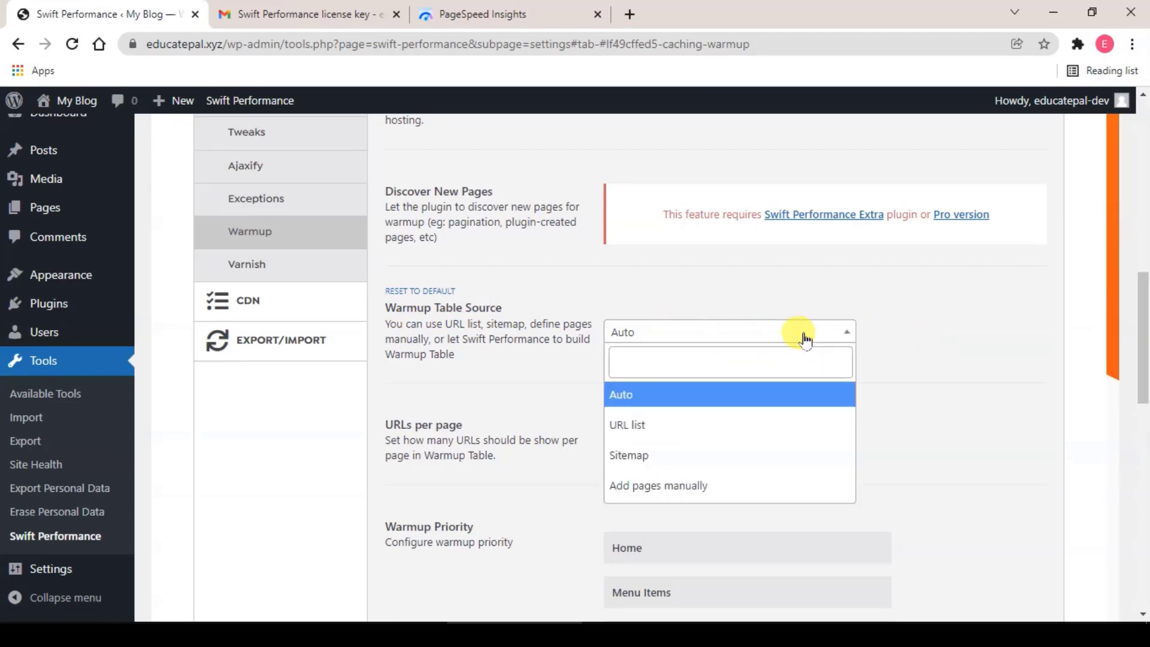
{"action": "left_click", "coordinate": [697, 461]}
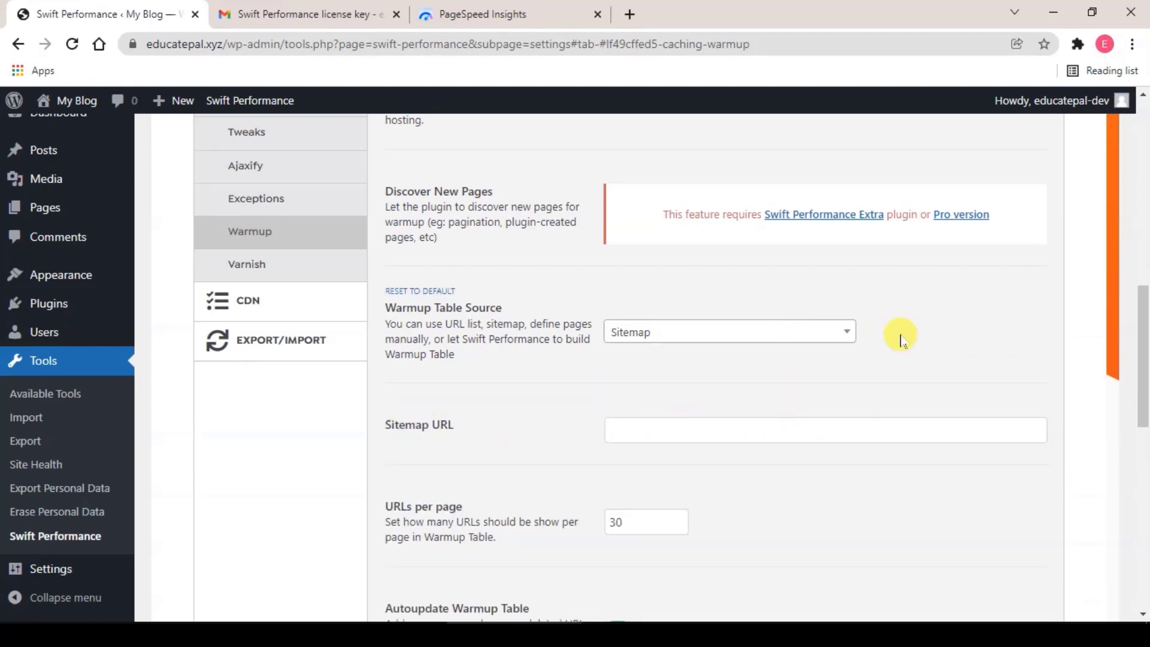
{"action": "left_click", "coordinate": [750, 333]}
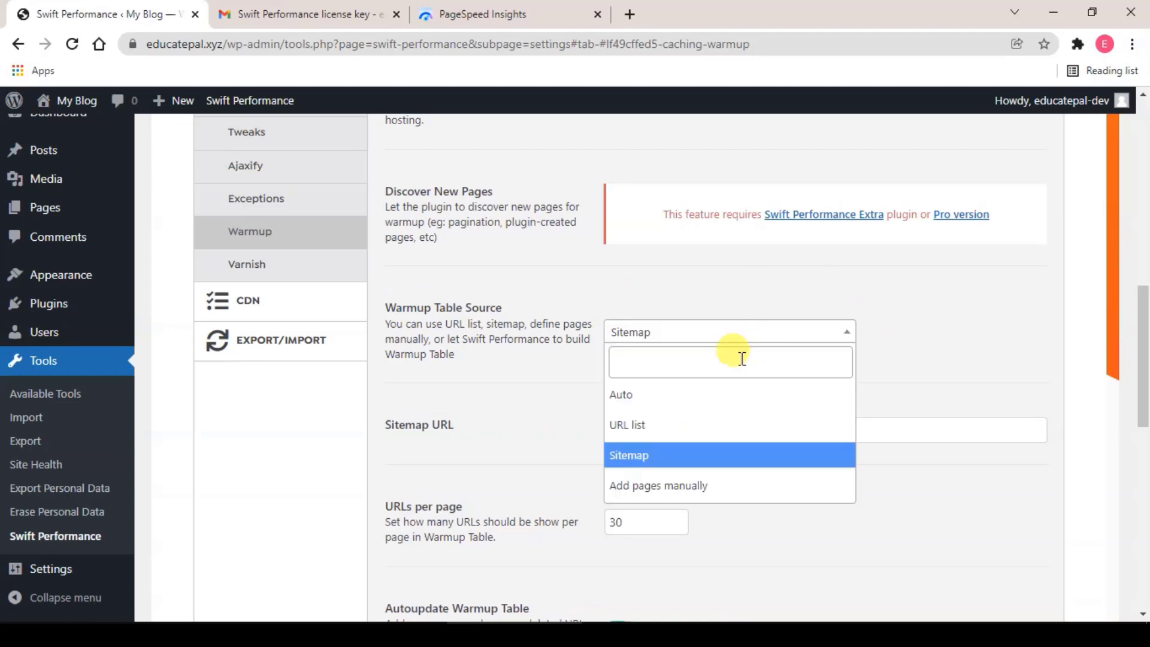
{"action": "left_click", "coordinate": [699, 405]}
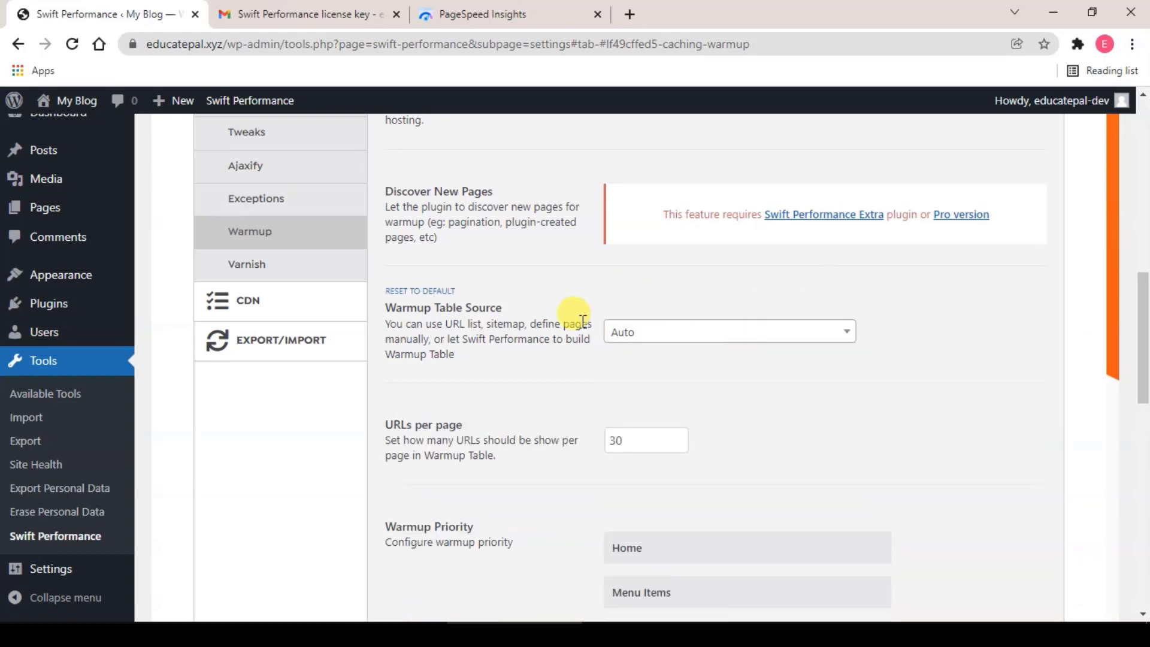
{"action": "scroll", "coordinate": [583, 321], "scroll_direction": "down", "scroll_amount": 8}
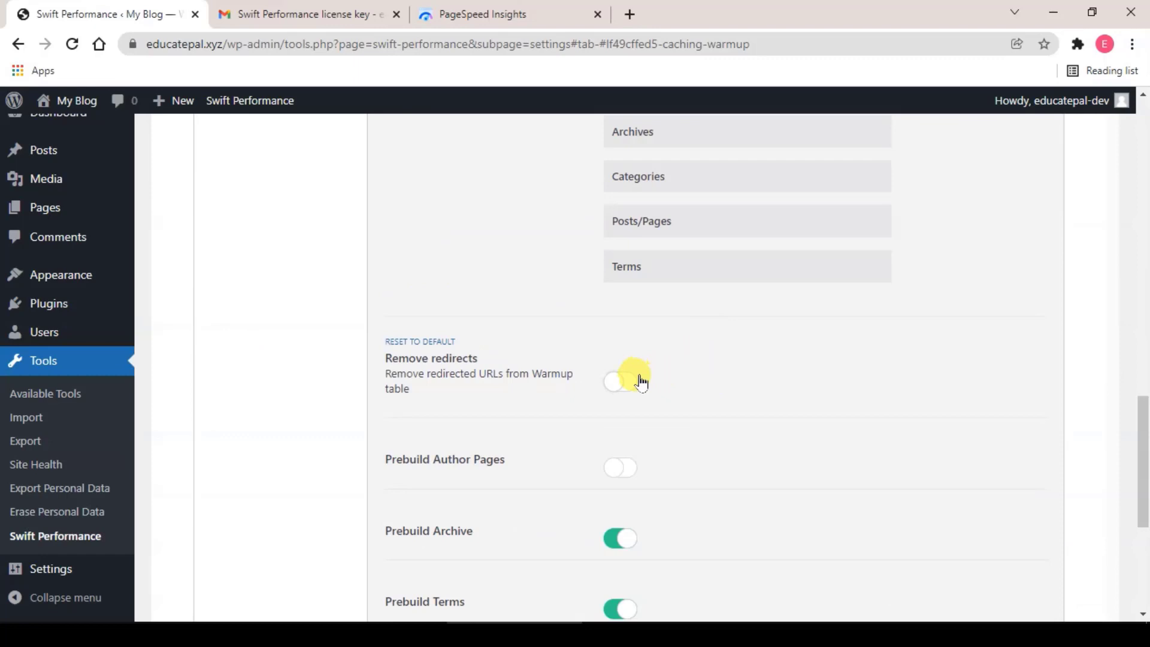
{"action": "scroll", "coordinate": [706, 380], "scroll_direction": "down", "scroll_amount": 3}
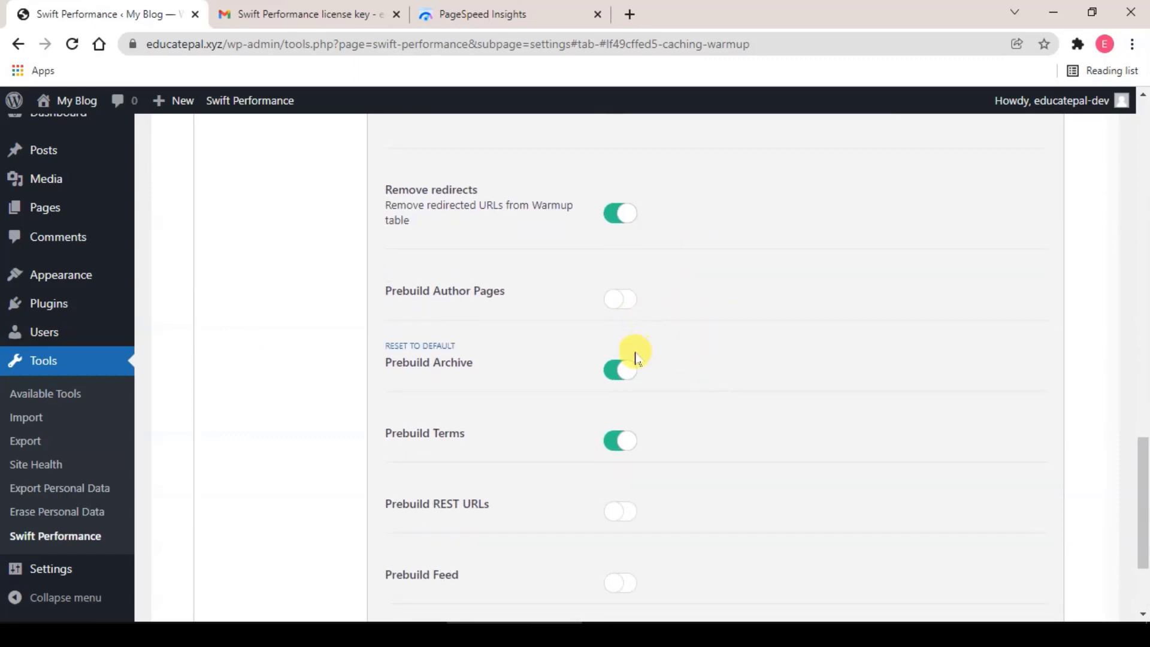
{"action": "scroll", "coordinate": [659, 377], "scroll_direction": "down", "scroll_amount": 1}
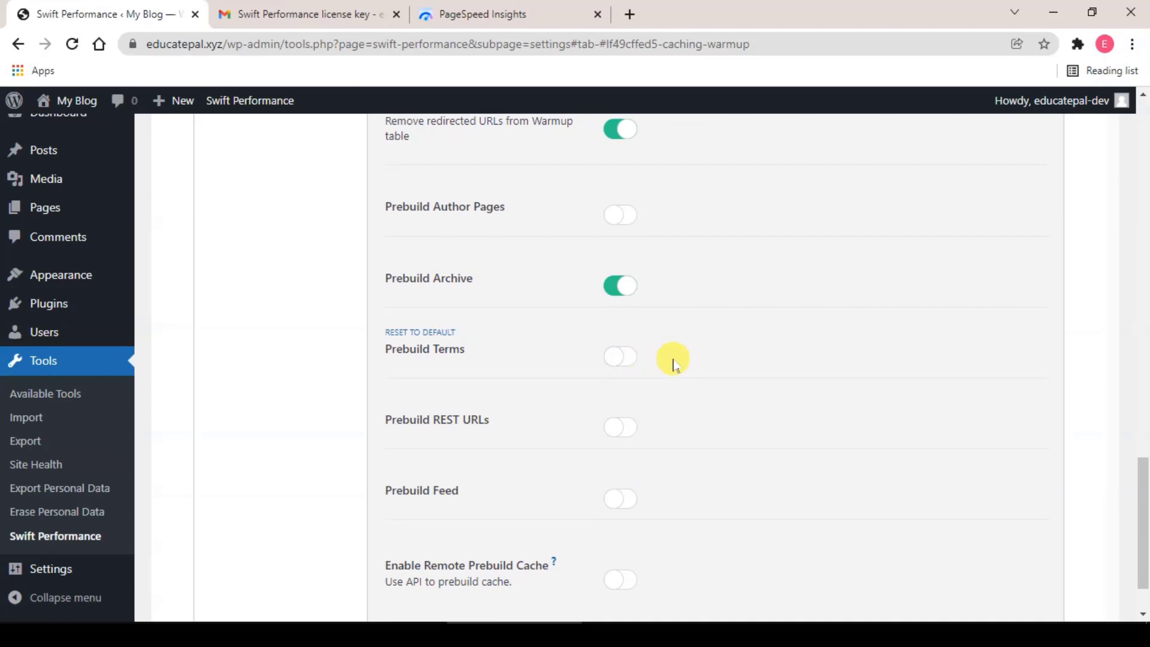
{"action": "scroll", "coordinate": [674, 362], "scroll_direction": "down", "scroll_amount": 1}
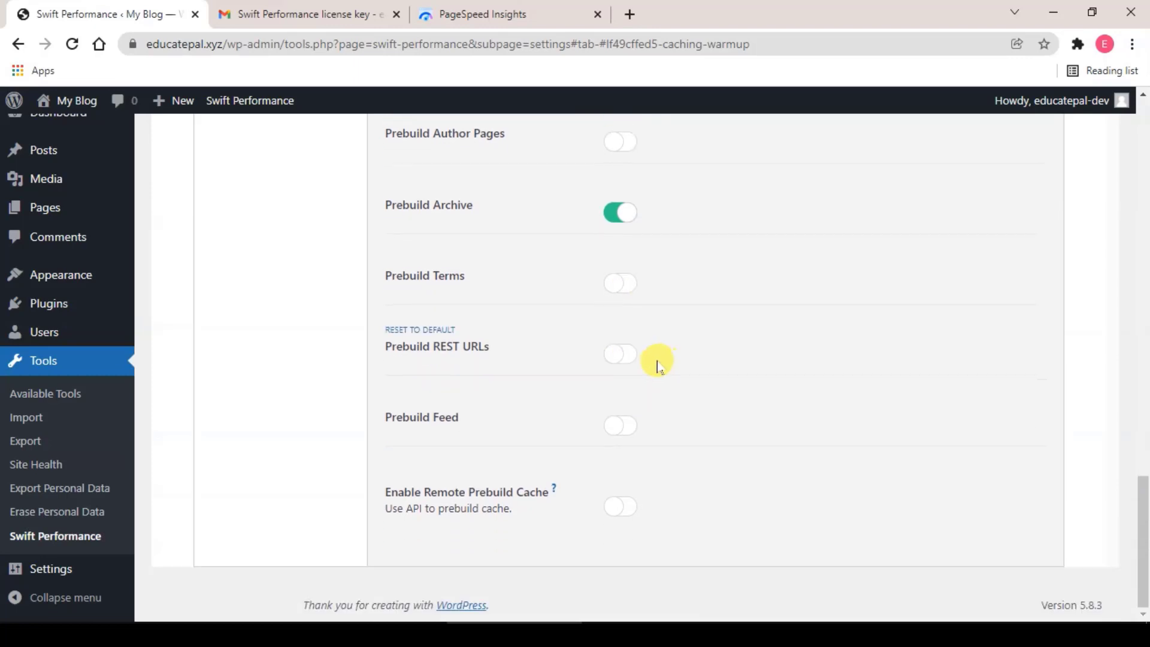
{"action": "scroll", "coordinate": [568, 362], "scroll_direction": "up", "scroll_amount": 8}
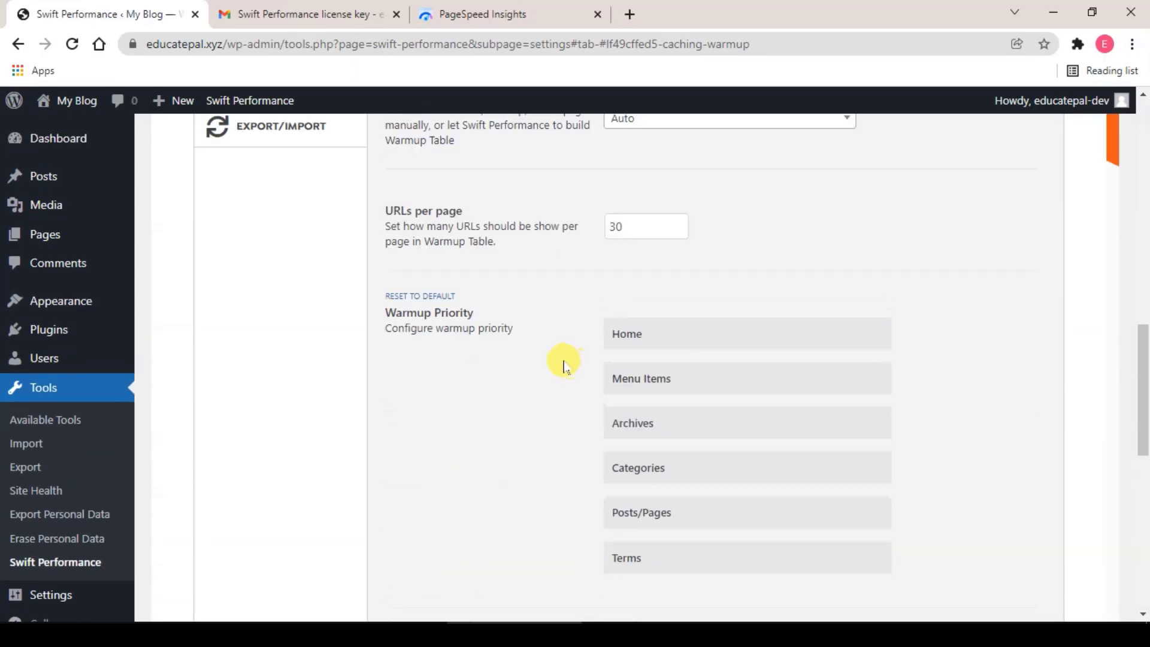
View Varnish, then CDN Cloudflare settings with auto purge on and host educatepal.xyz.
{"action": "left_click", "coordinate": [266, 277]}
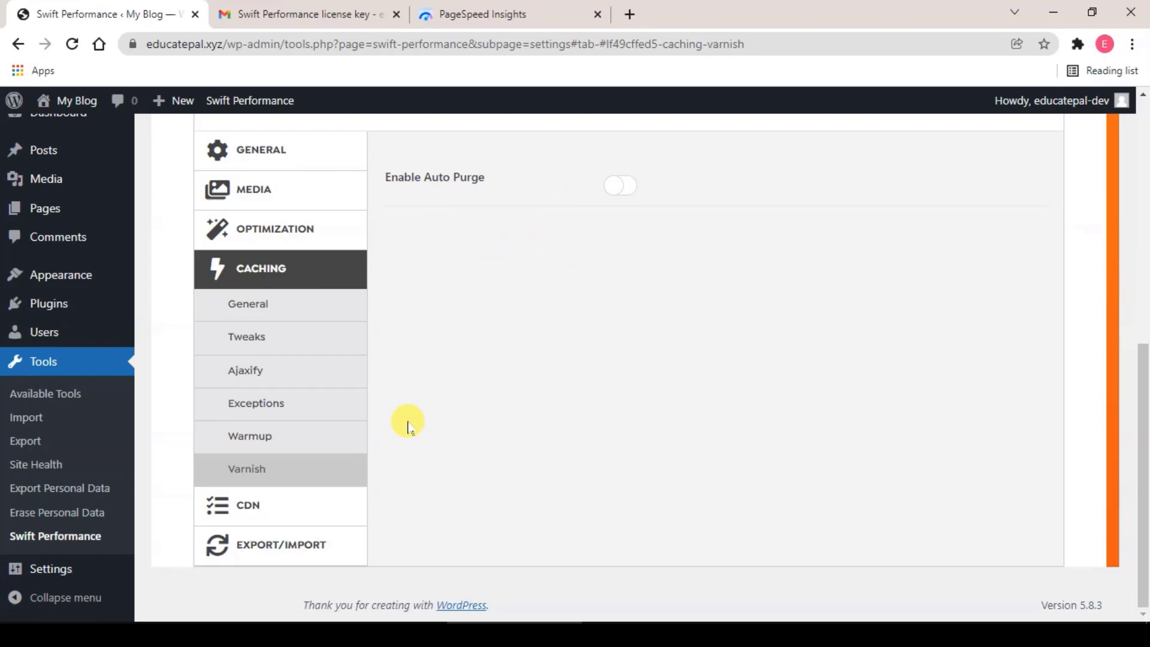
{"action": "left_click", "coordinate": [282, 513]}
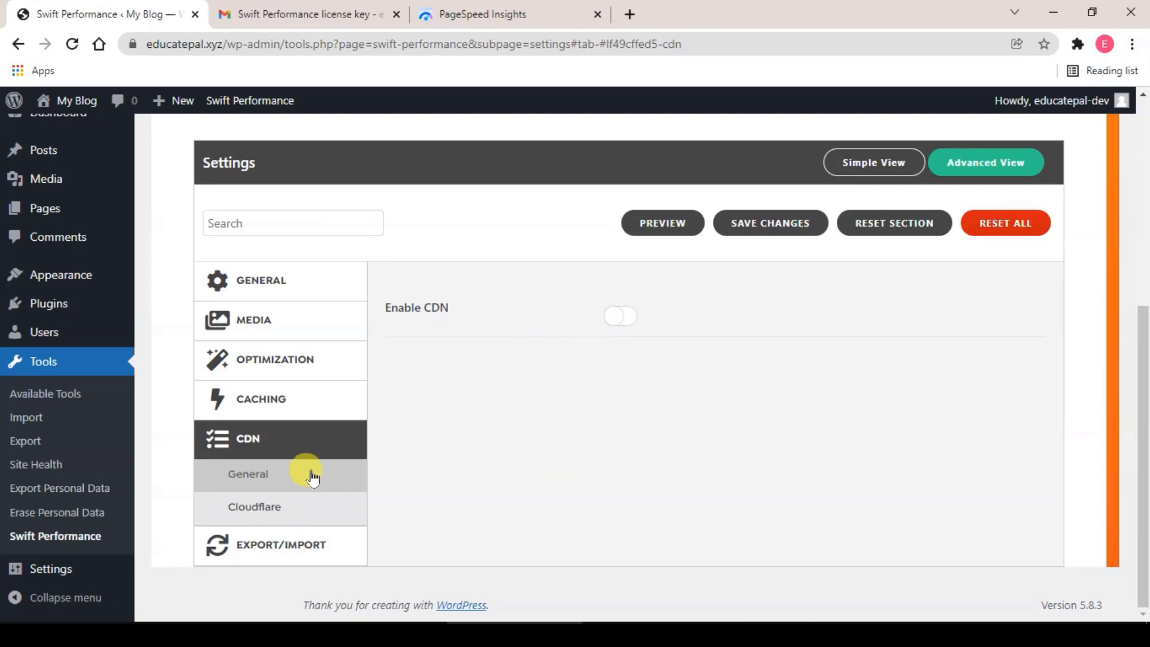
{"action": "left_click", "coordinate": [295, 507]}
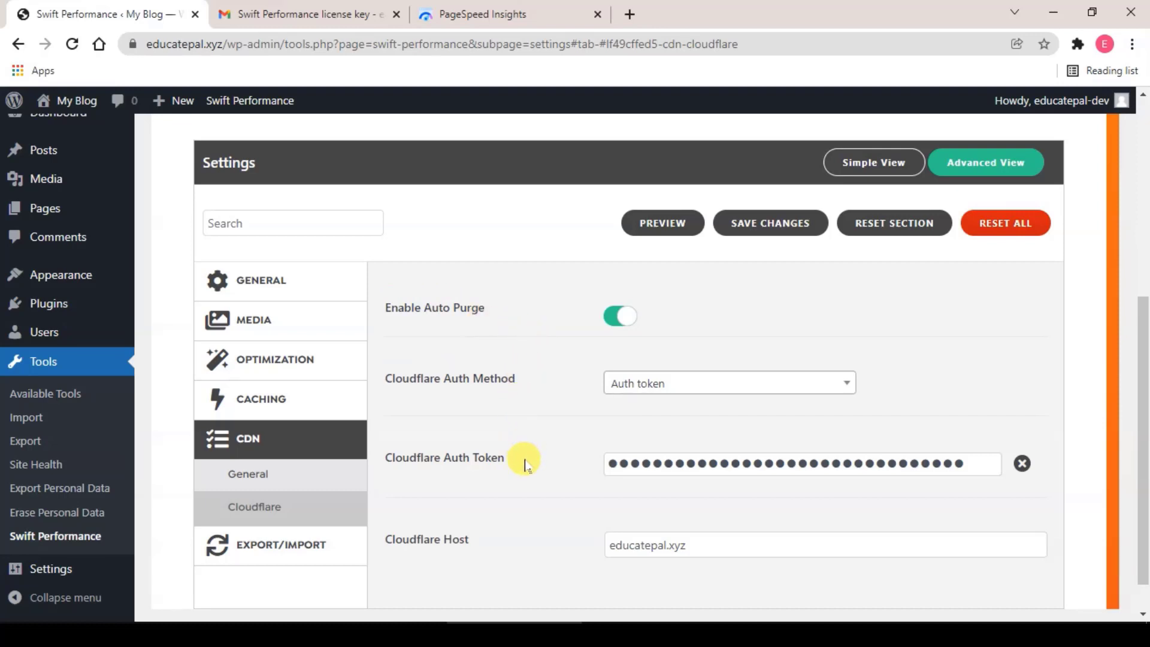
{"action": "scroll", "coordinate": [488, 407], "scroll_direction": "down", "scroll_amount": 1}
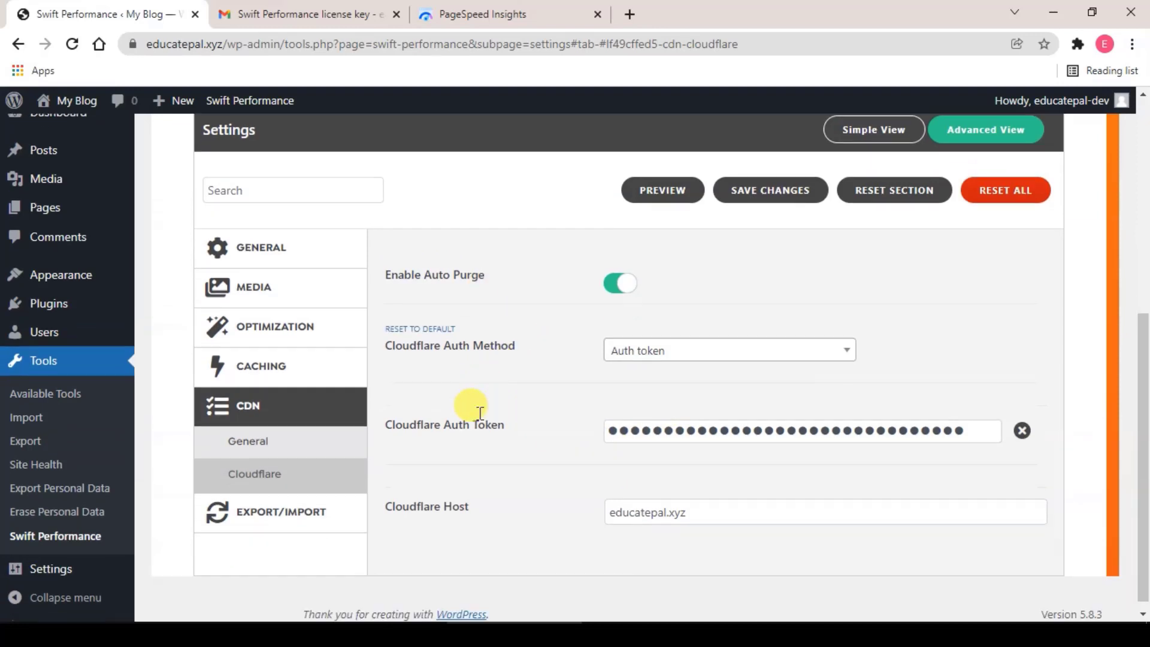
Save the settings and reset the Warmup Table when prompted.
{"action": "left_click", "coordinate": [764, 190]}
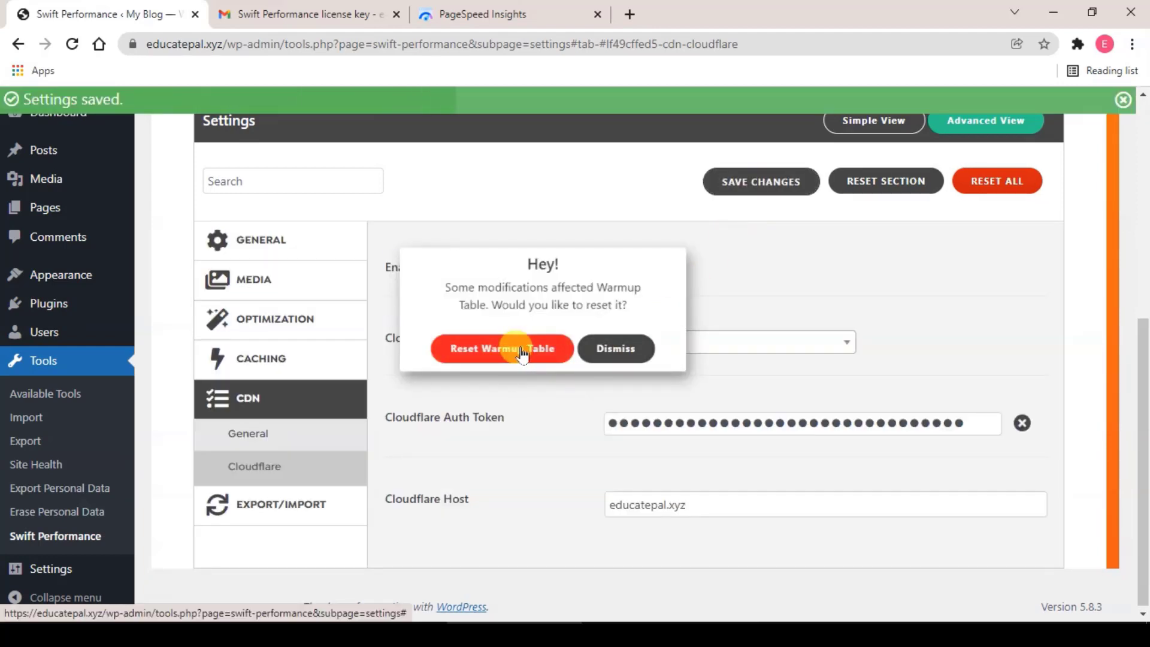
{"action": "left_click", "coordinate": [521, 350]}
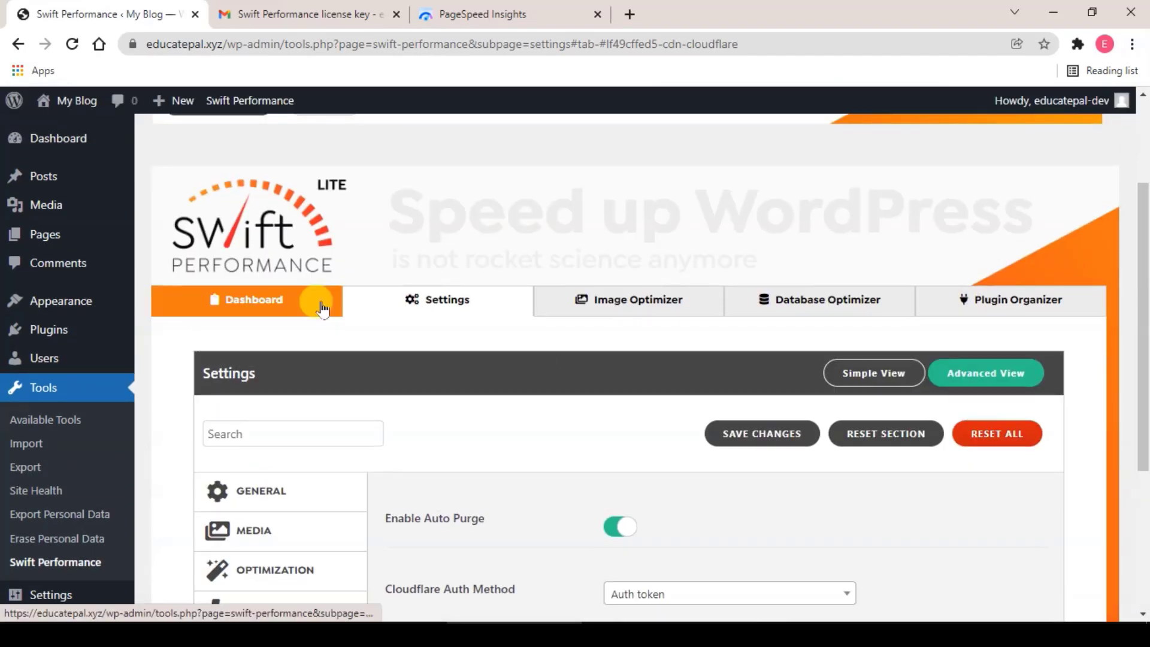
{"action": "left_click", "coordinate": [321, 302]}
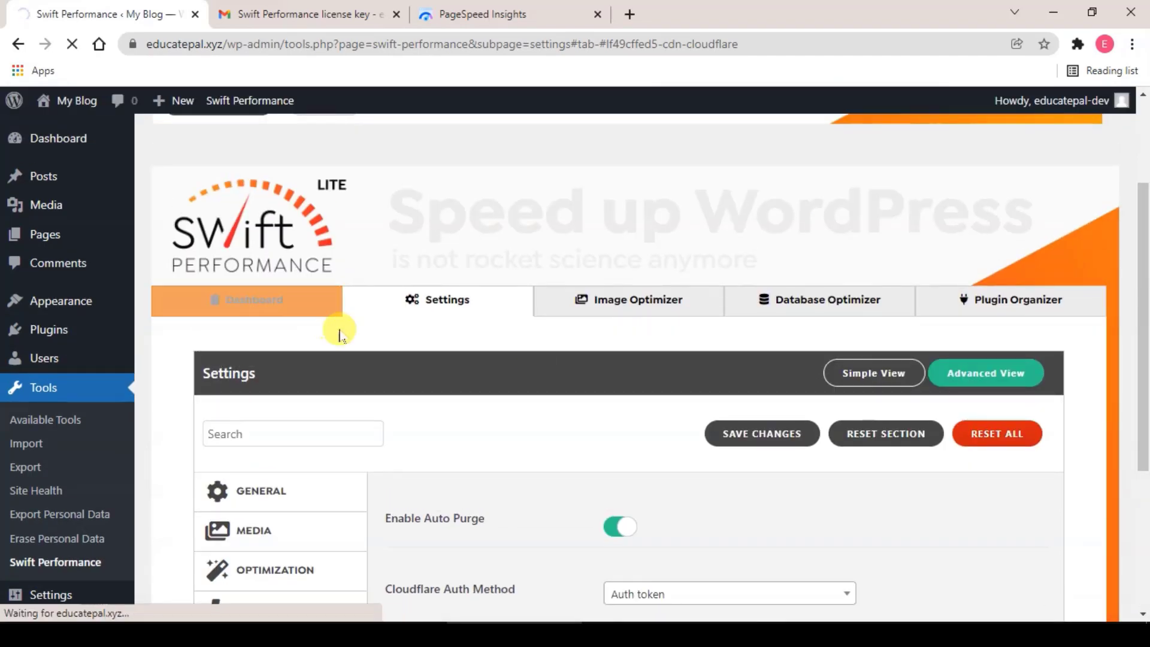
{"action": "scroll", "coordinate": [542, 374], "scroll_direction": "down", "scroll_amount": 5}
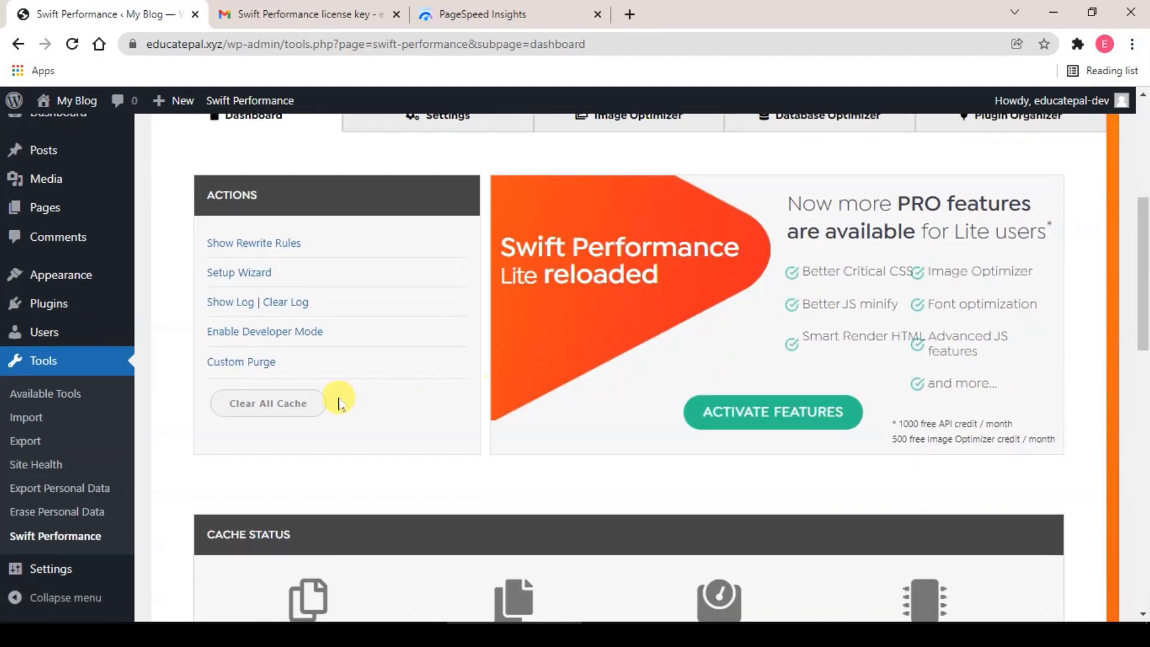
Clear all cache and wait until all 8 known pages are cached at 317.35 Kb.
{"action": "left_click", "coordinate": [298, 409]}
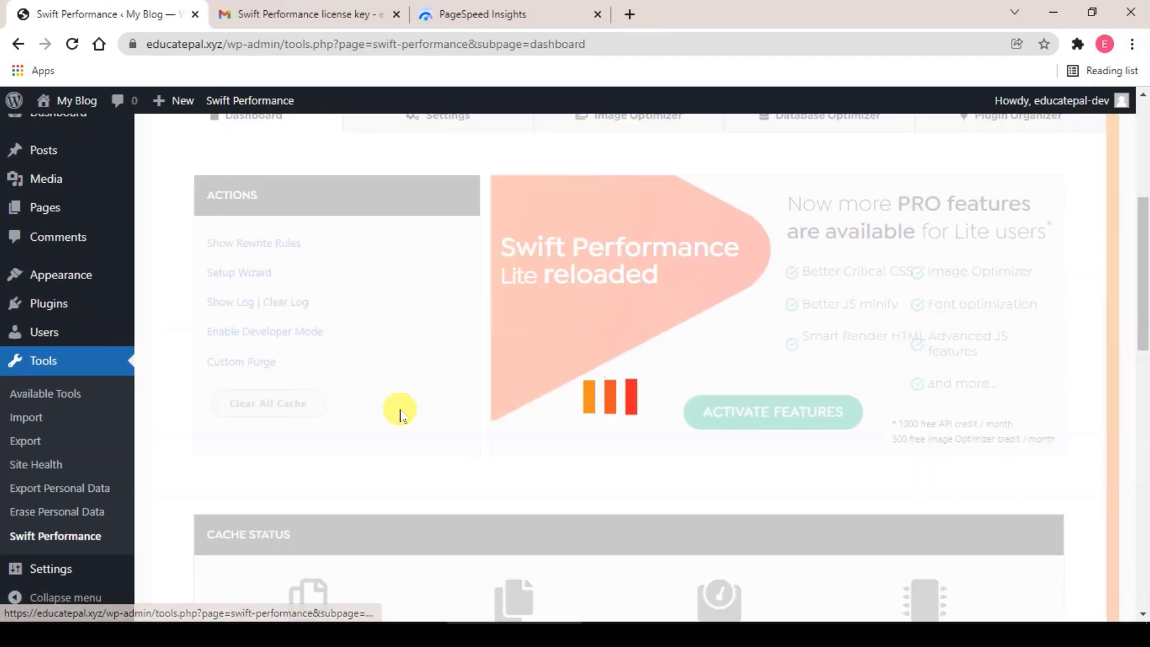
{"action": "scroll", "coordinate": [570, 417], "scroll_direction": "down", "scroll_amount": 7}
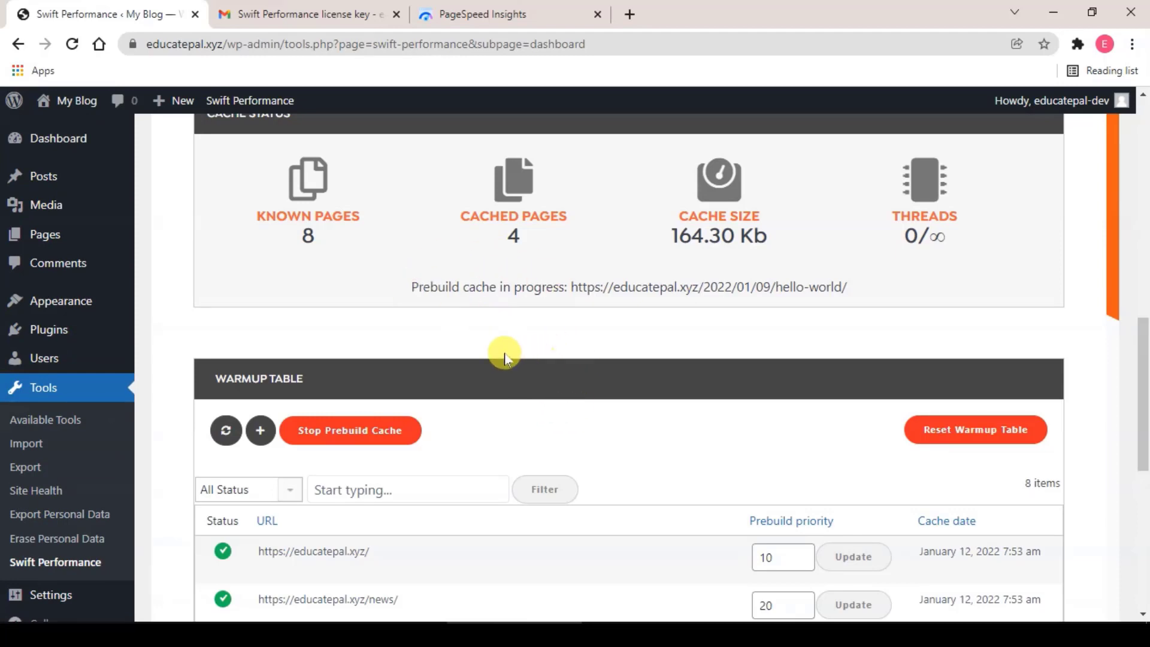
{"action": "scroll", "coordinate": [518, 425], "scroll_direction": "down", "scroll_amount": 1}
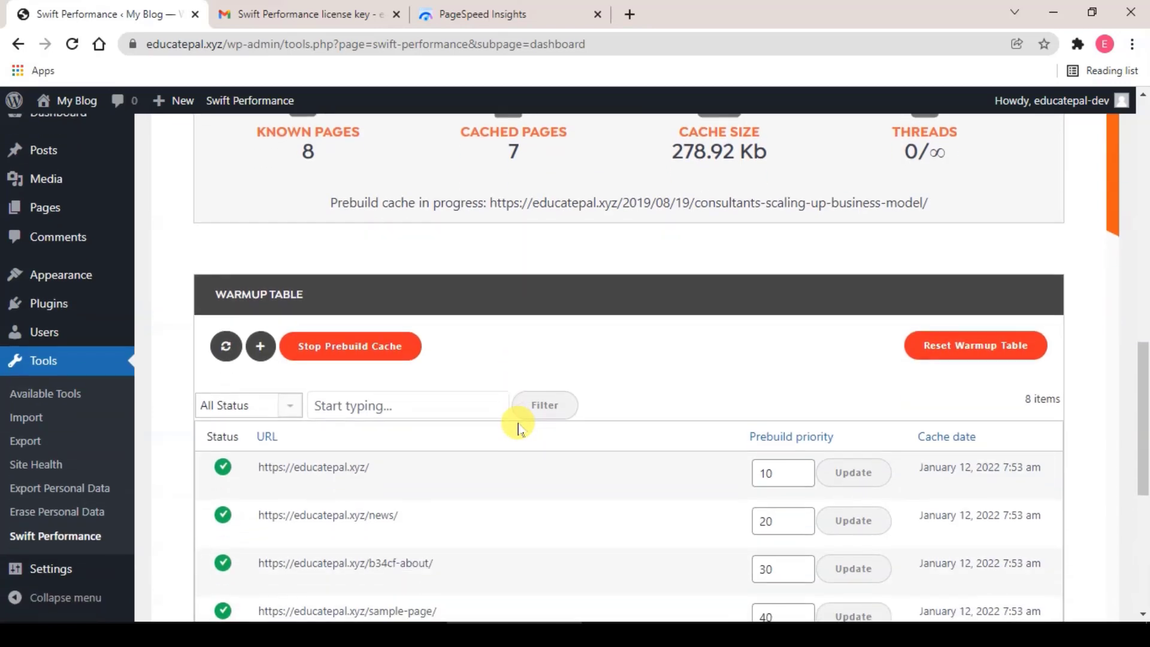
{"action": "scroll", "coordinate": [420, 479], "scroll_direction": "down", "scroll_amount": 2}
{"action": "scroll", "coordinate": [511, 490], "scroll_direction": "down", "scroll_amount": 4}
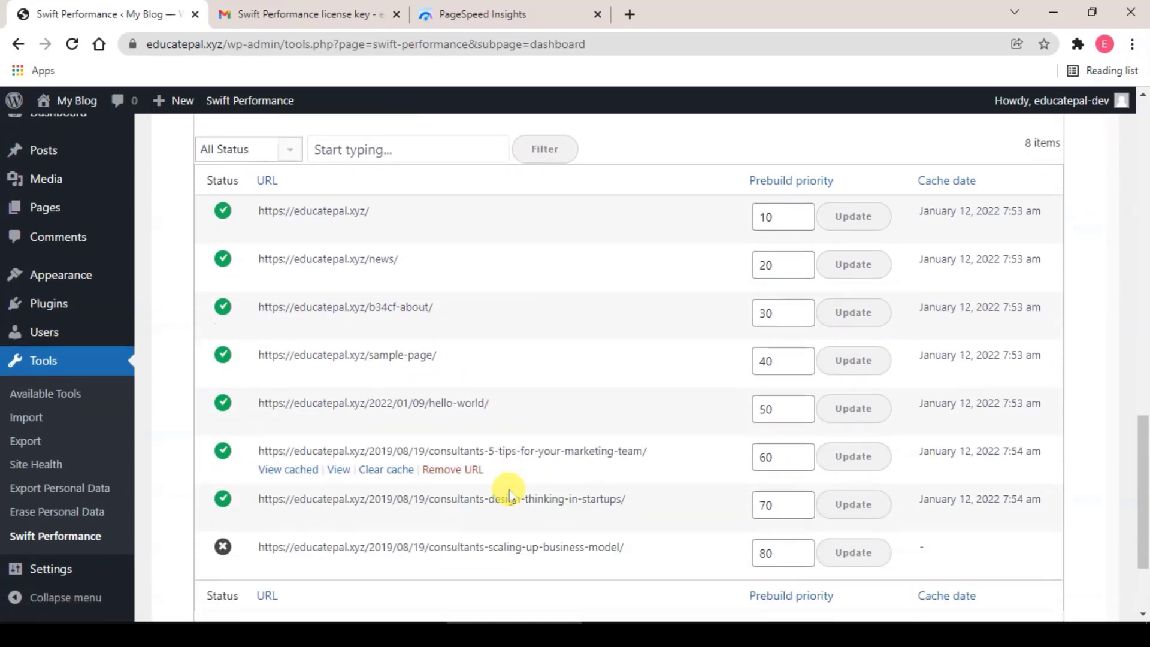
{"action": "scroll", "coordinate": [521, 478], "scroll_direction": "up", "scroll_amount": 6}
{"action": "scroll", "coordinate": [553, 462], "scroll_direction": "down", "scroll_amount": 2}
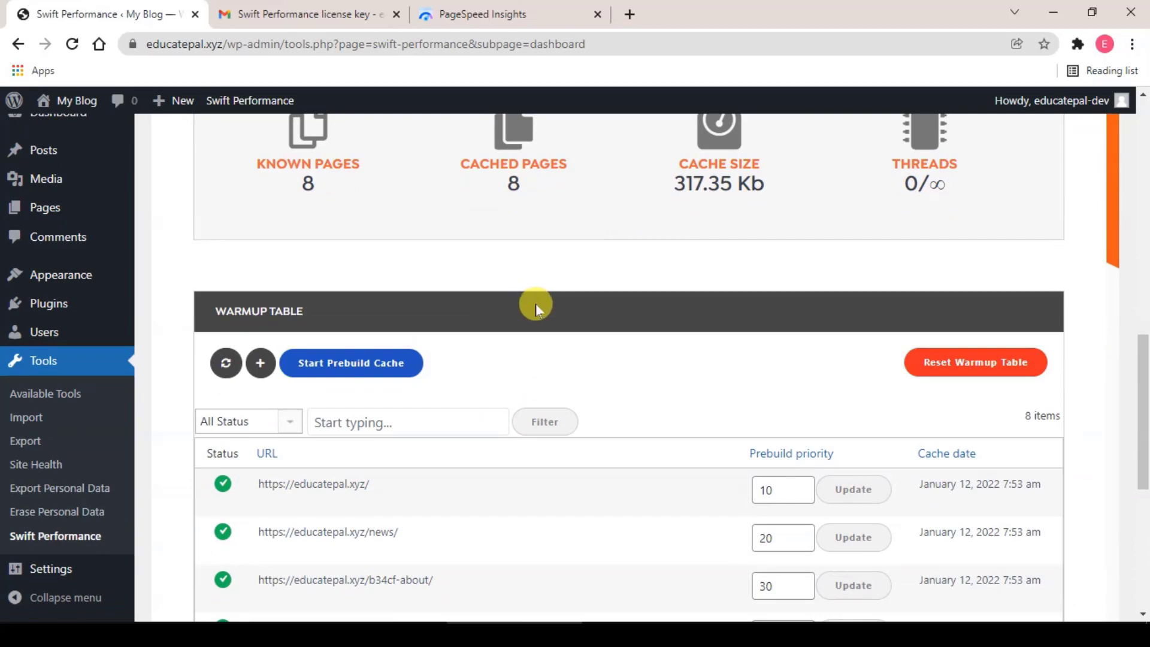
Run a PageSpeed Insights test on educatepal.xyz in the incognito window.
{"action": "key", "text": "alt+Tab"}
{"action": "left_click", "coordinate": [475, 12]}
{"action": "right_click", "coordinate": [299, 198]}
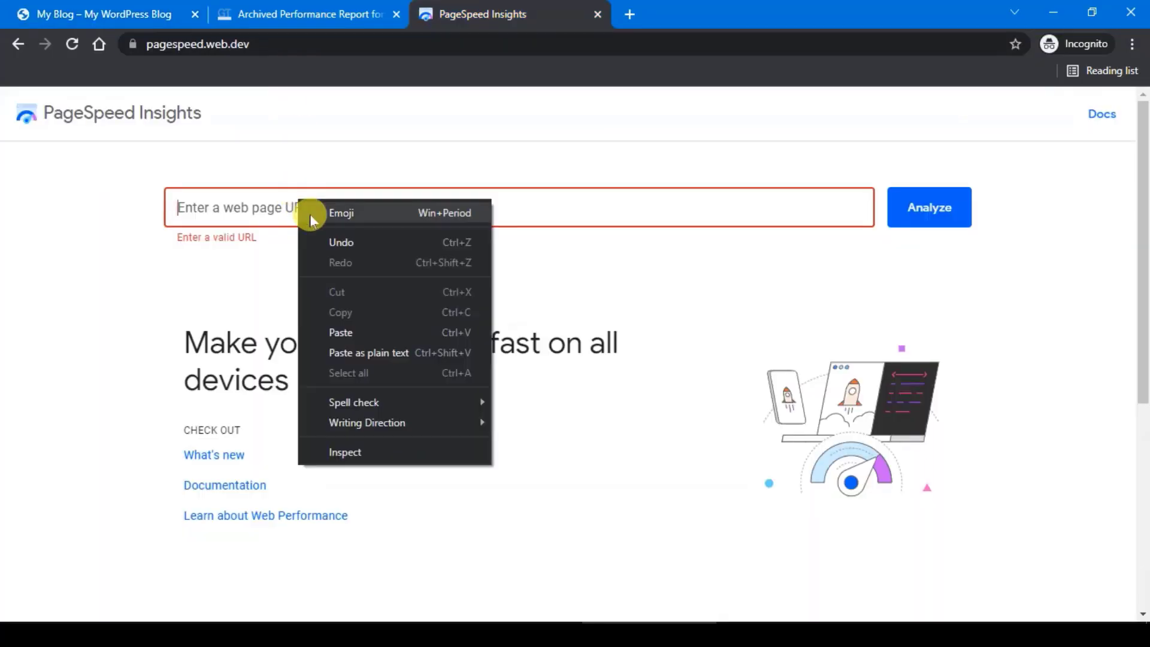
{"action": "left_click", "coordinate": [380, 352]}
{"action": "left_click", "coordinate": [908, 207]}
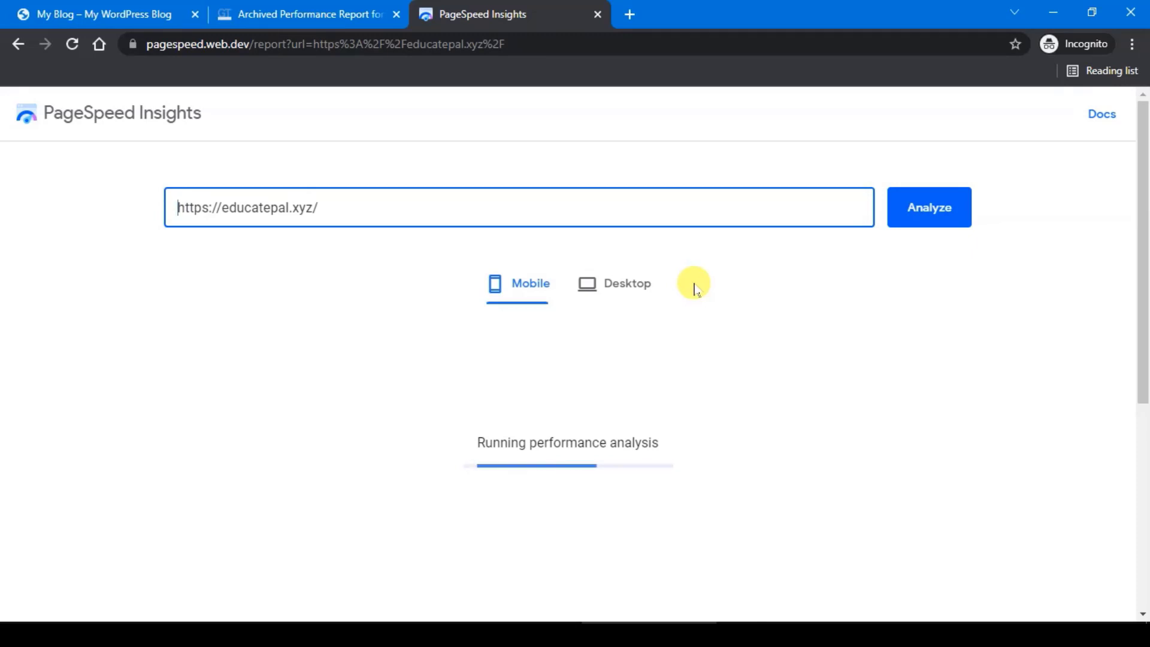
Check the 99 mobile and 100 desktop scores, then return to the GTmetrix report.
{"action": "scroll", "coordinate": [693, 290], "scroll_direction": "down", "scroll_amount": 10}
{"action": "scroll", "coordinate": [232, 313], "scroll_direction": "up", "scroll_amount": 4}
{"action": "scroll", "coordinate": [552, 342], "scroll_direction": "down", "scroll_amount": 3}
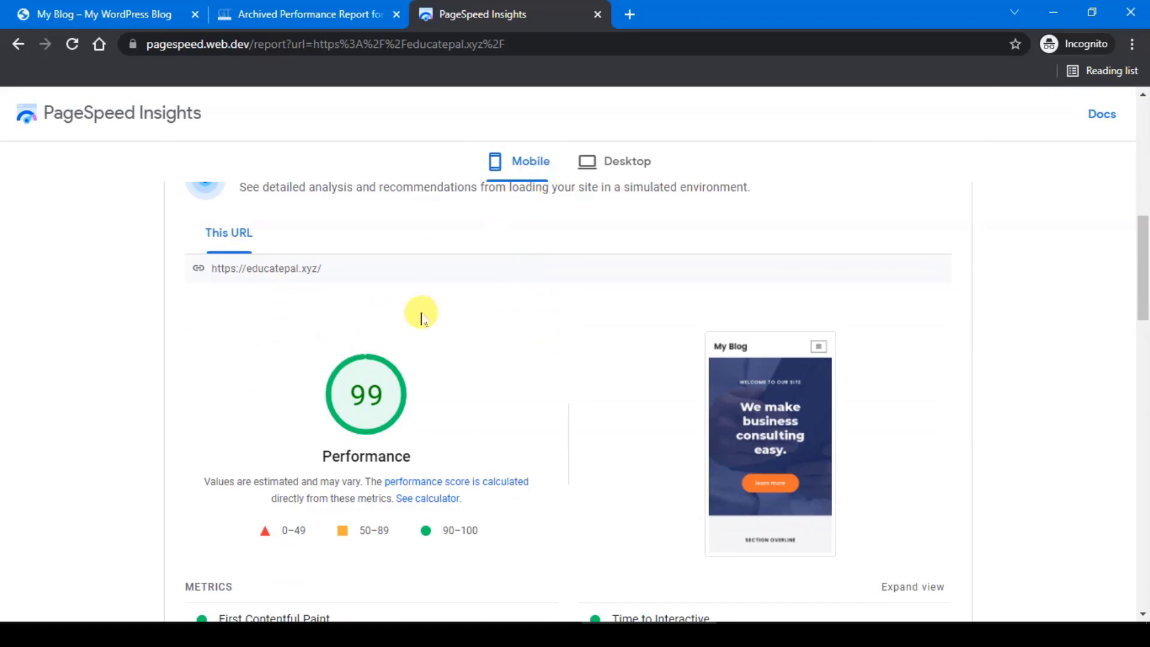
{"action": "left_click", "coordinate": [650, 173]}
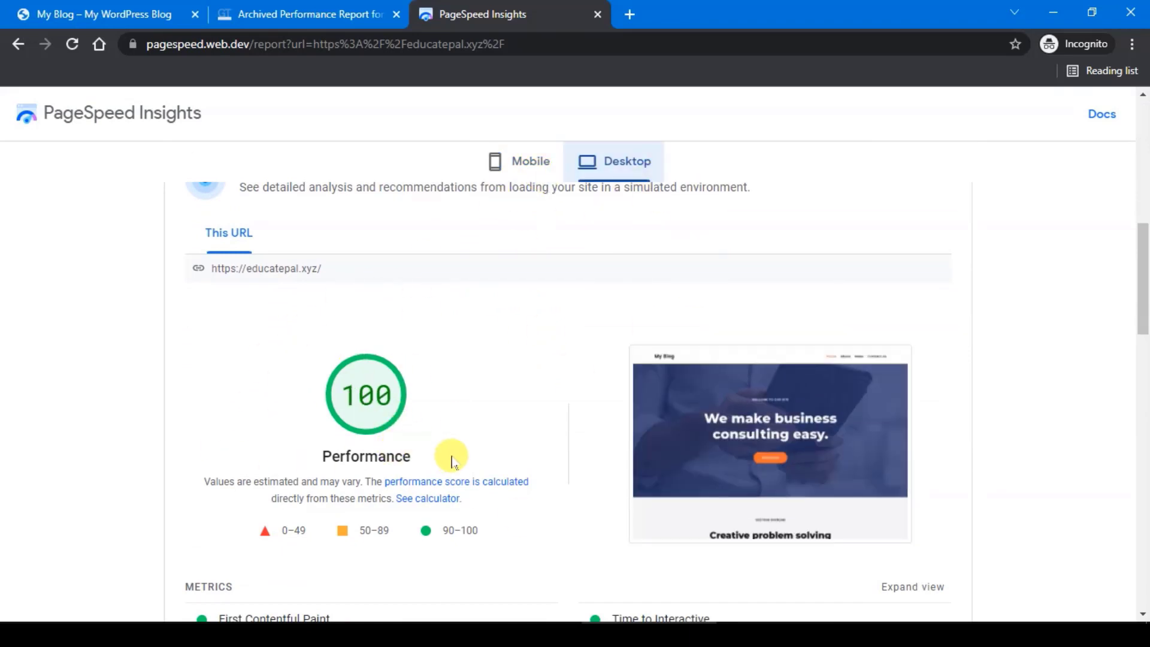
{"action": "scroll", "coordinate": [452, 461], "scroll_direction": "up", "scroll_amount": 8}
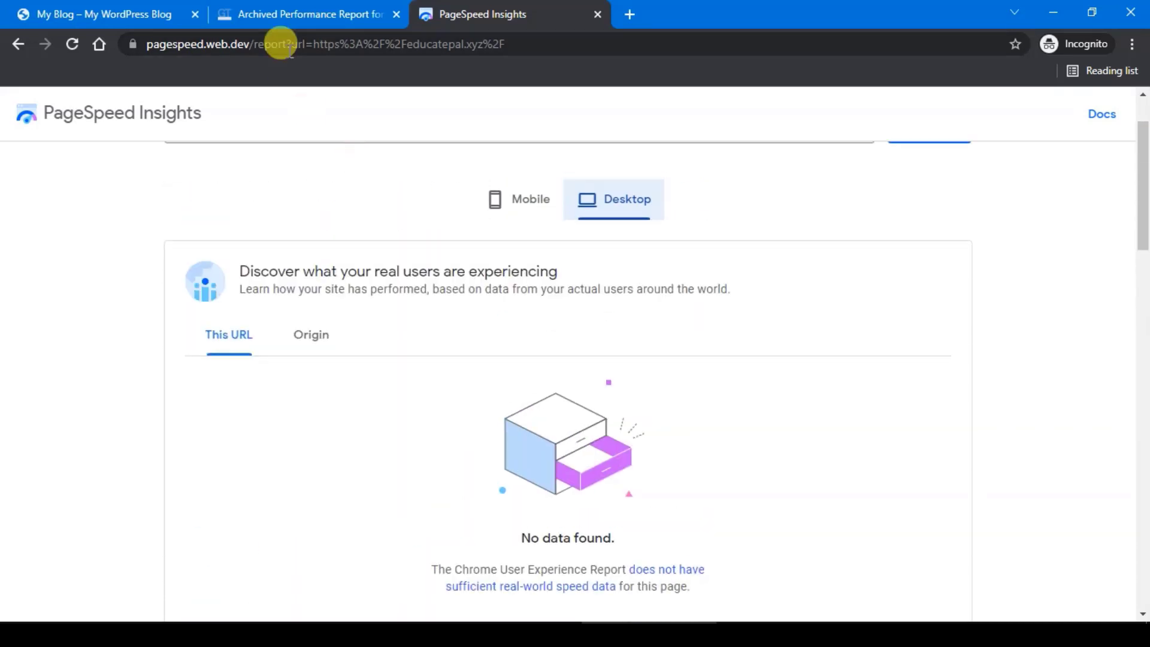
{"action": "left_click", "coordinate": [303, 13]}
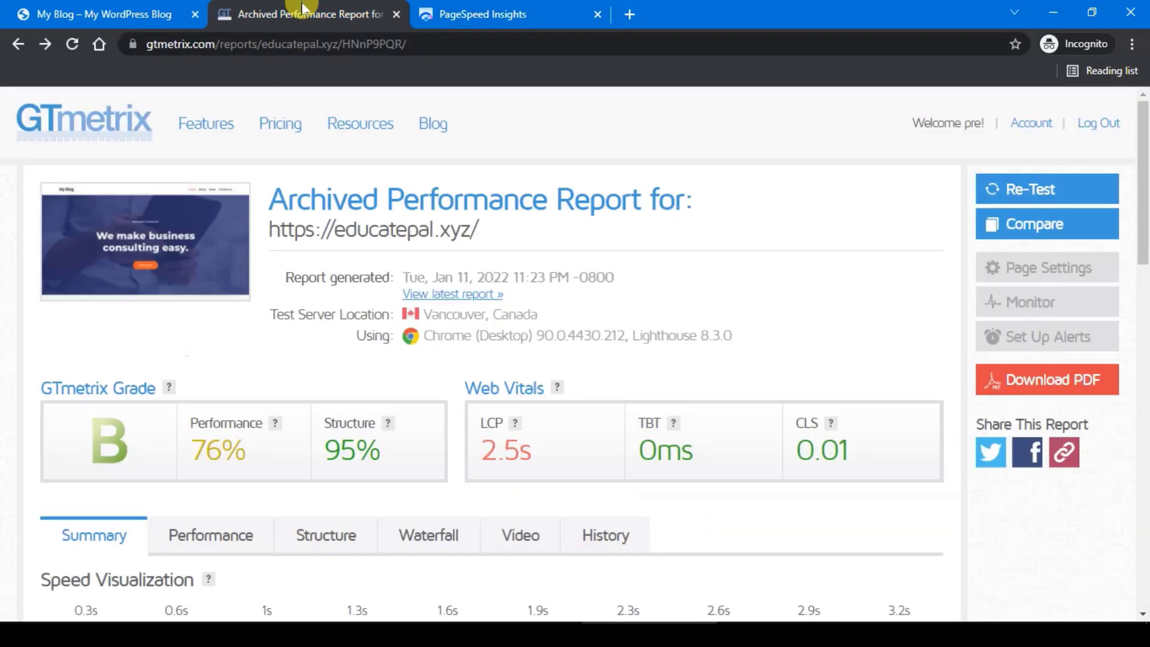
Re-test educatepal.xyz in GTmetrix instead of keeping the archived grade-B report.
{"action": "left_click", "coordinate": [1074, 197]}
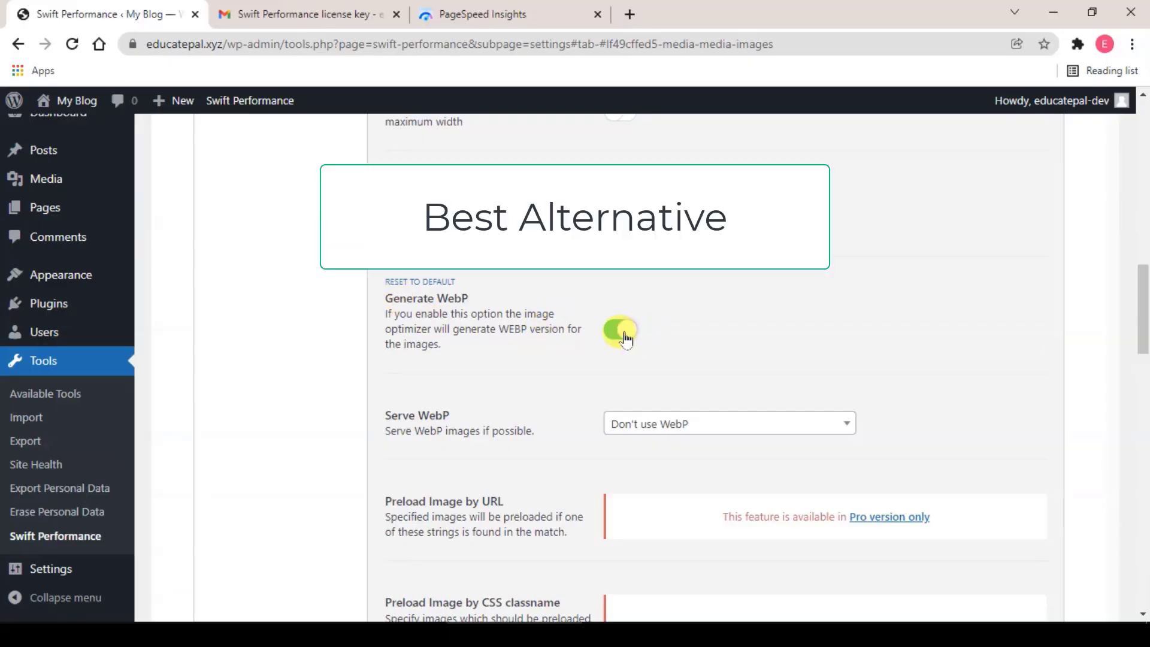
{"action": "scroll", "coordinate": [626, 340], "scroll_direction": "down", "scroll_amount": 1}
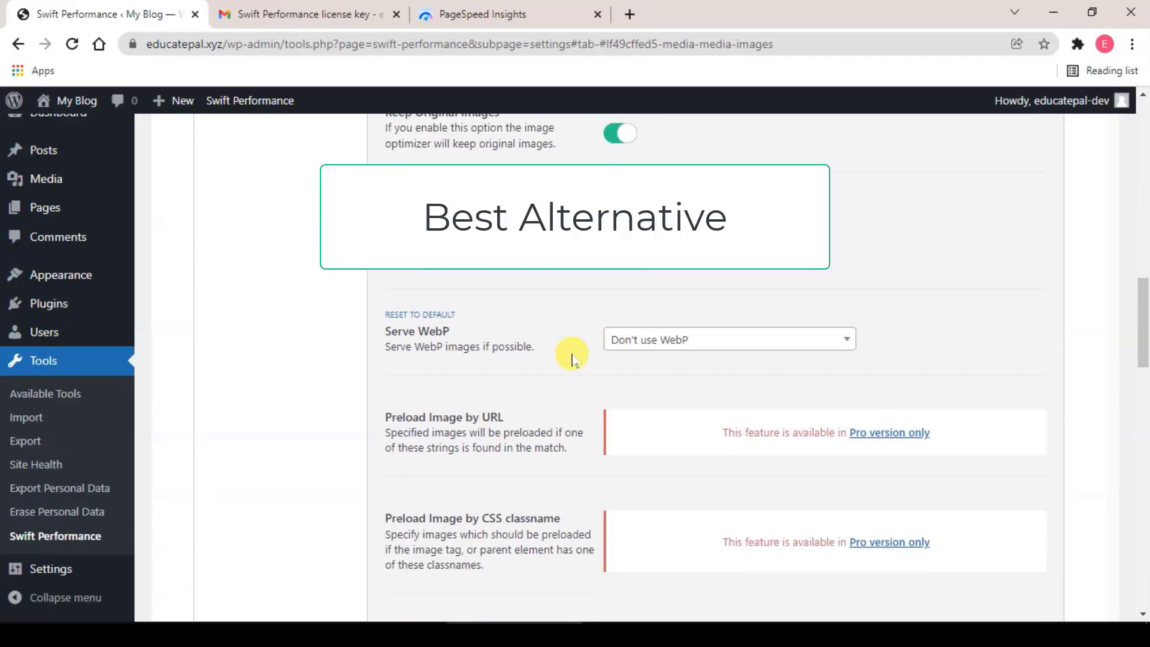
{"action": "left_click", "coordinate": [736, 343]}
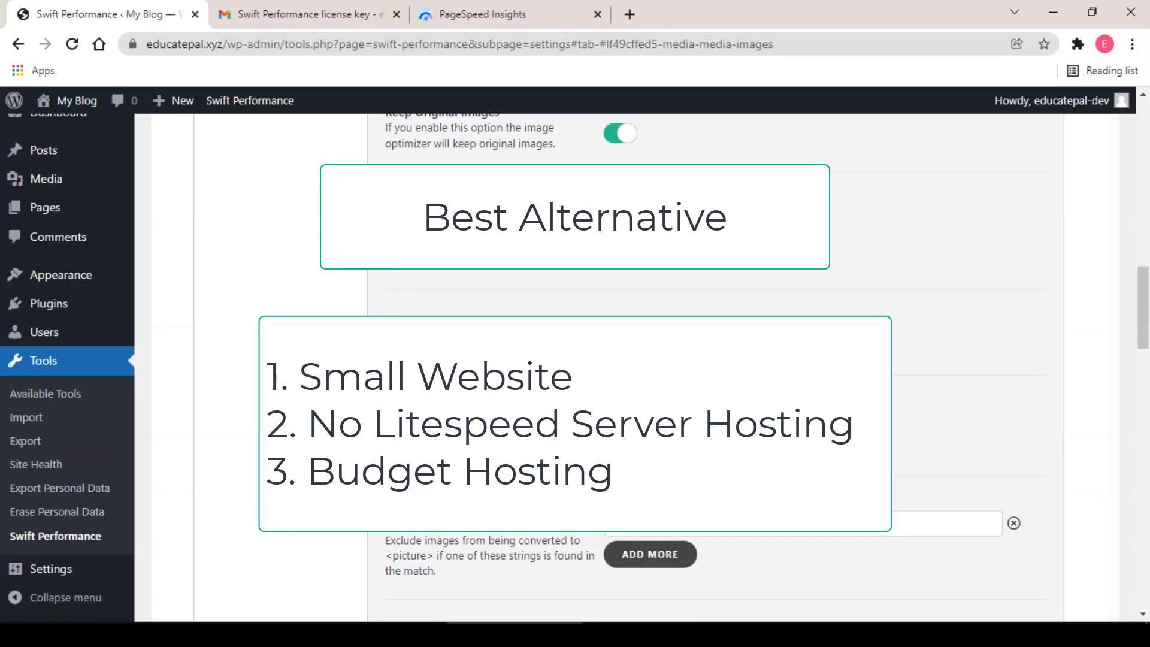
{"action": "scroll", "coordinate": [626, 359], "scroll_direction": "down", "scroll_amount": 5}
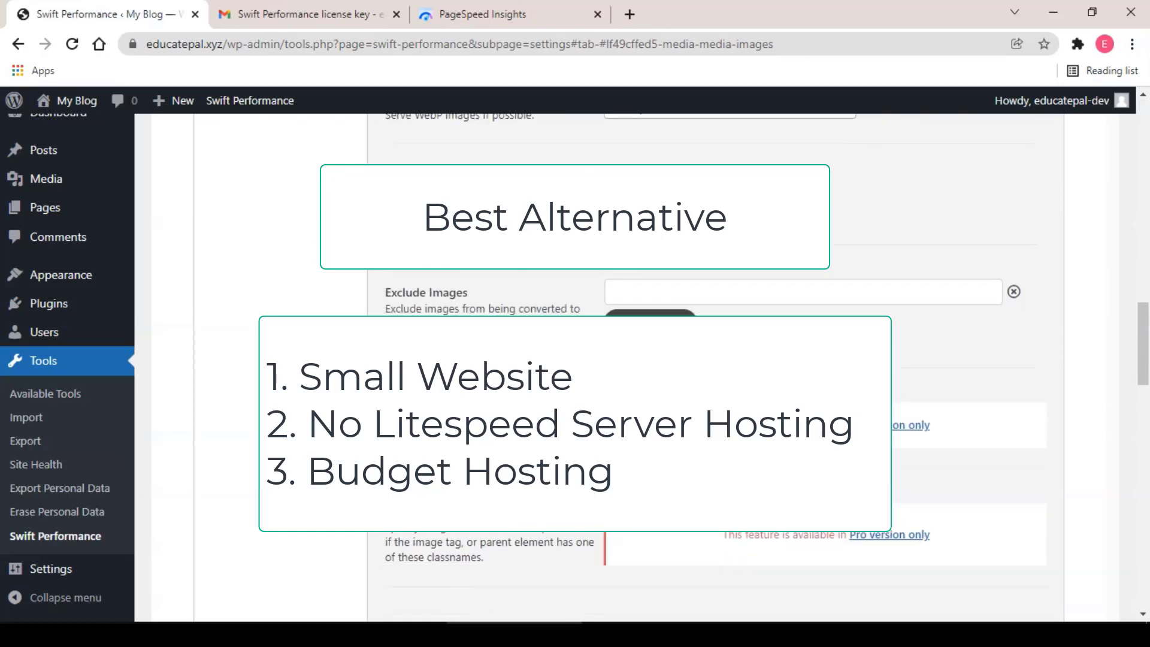